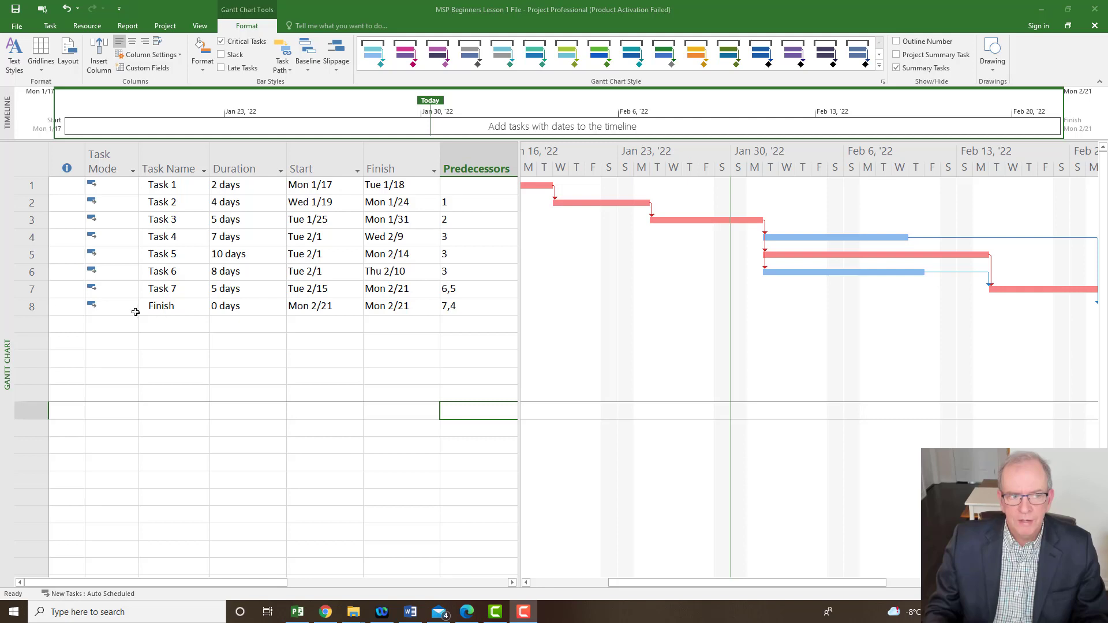
Switch the task mode of Task 1 to Manually Scheduled and back to Auto Scheduled.
click(133, 185)
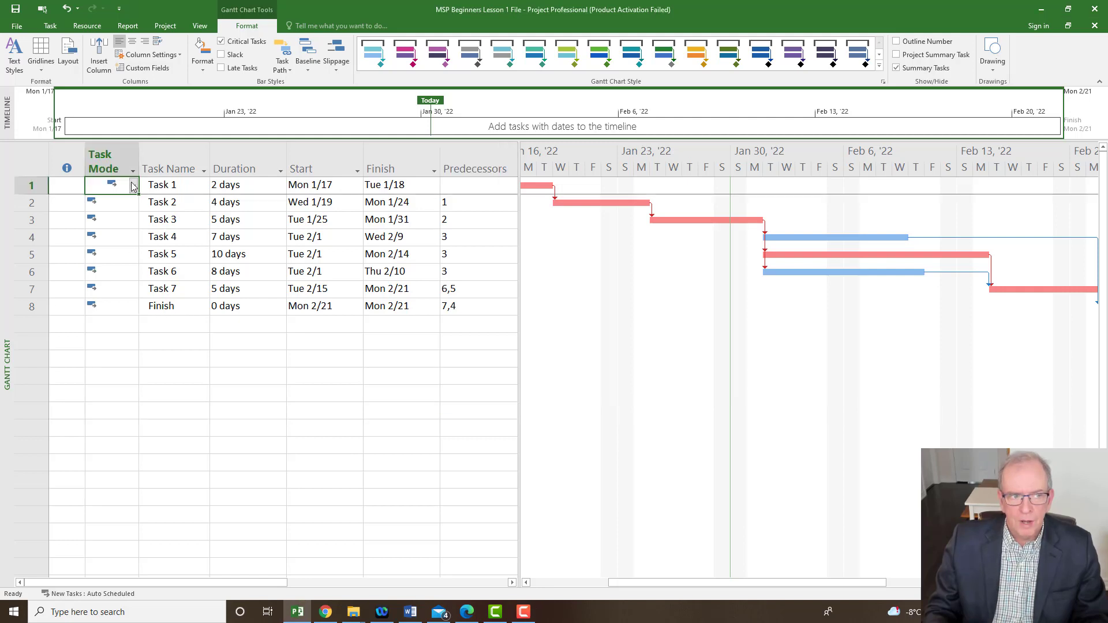
click(134, 185)
click(110, 200)
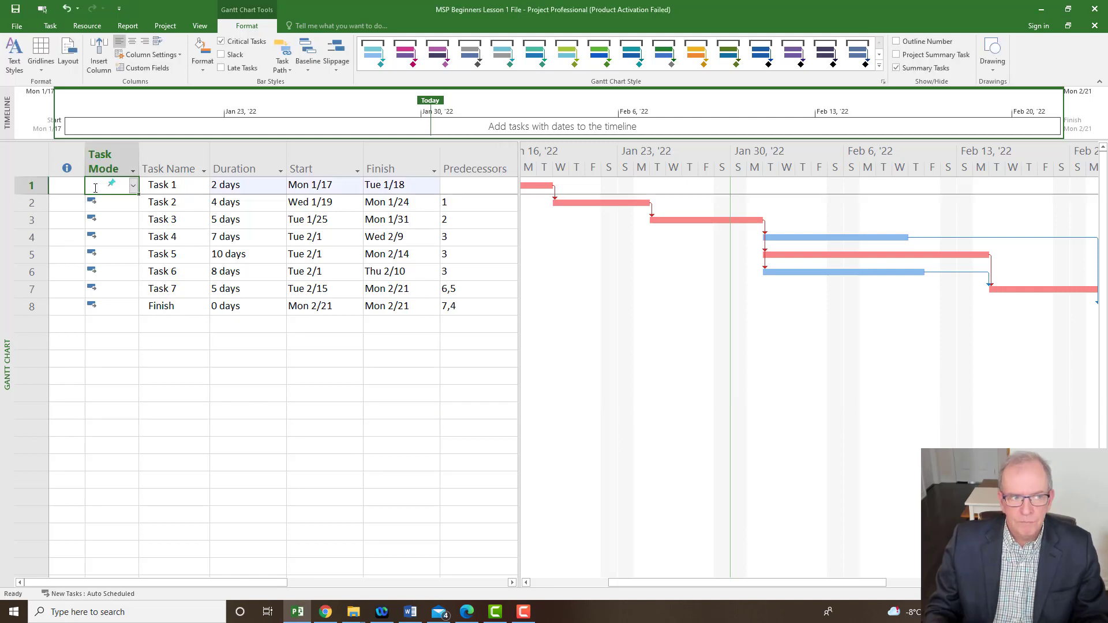
click(134, 186)
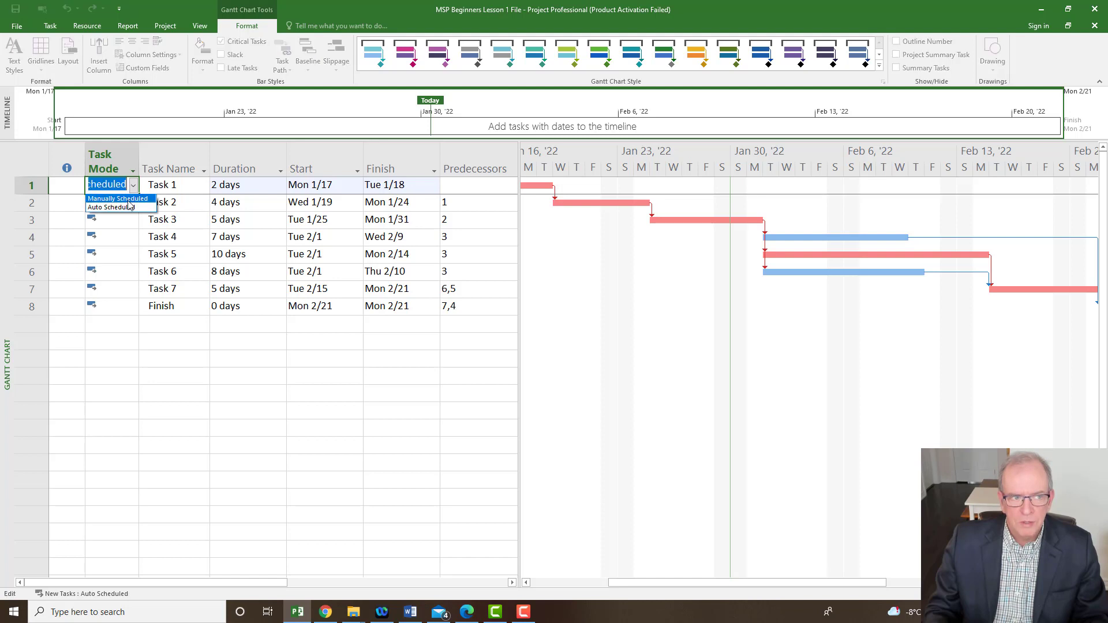
click(110, 209)
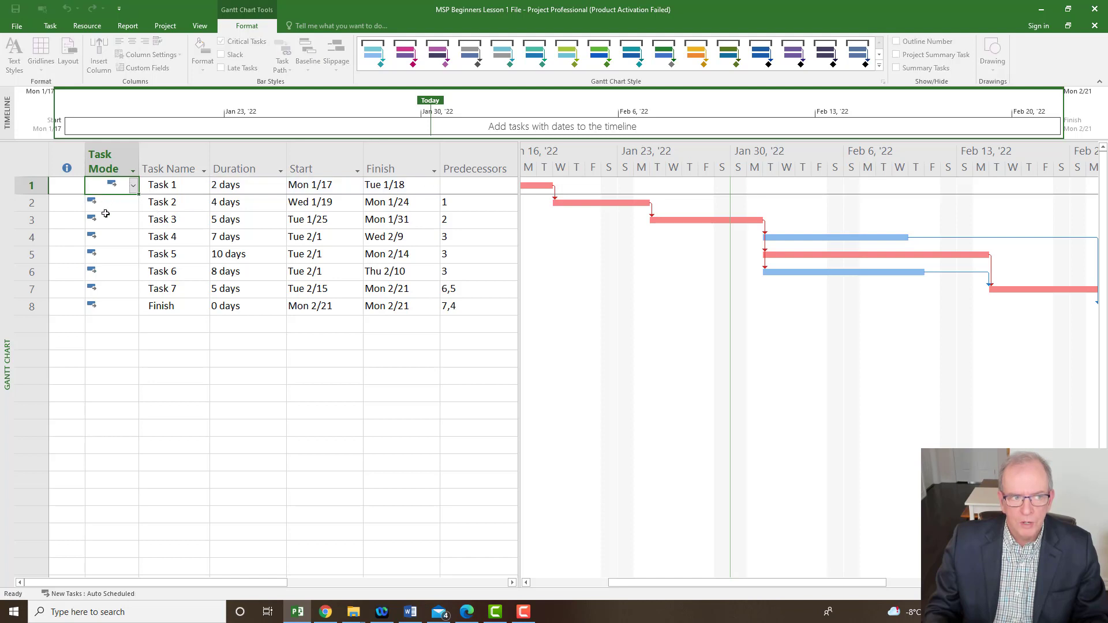
click(172, 339)
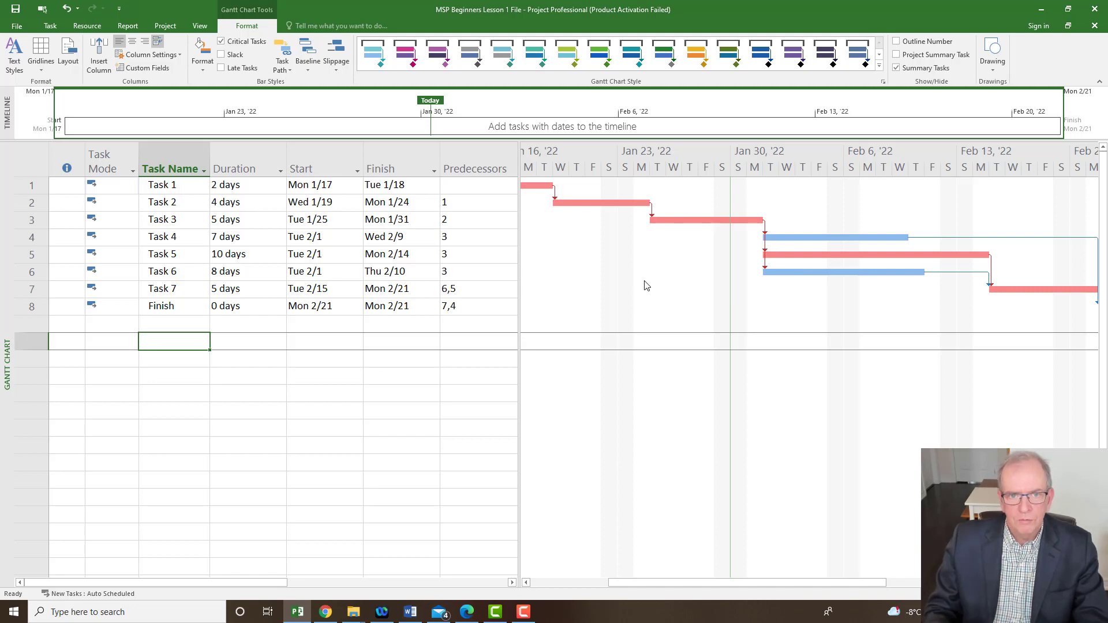
Turn the critical tasks highlighting off in the Gantt chart and back on.
click(223, 43)
click(222, 43)
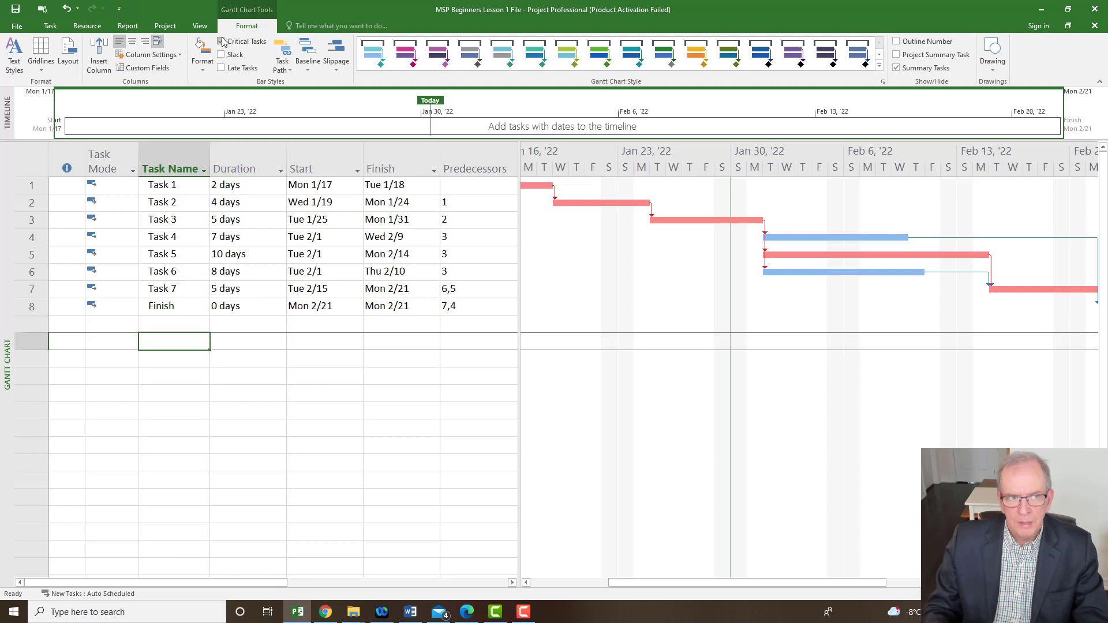
click(222, 43)
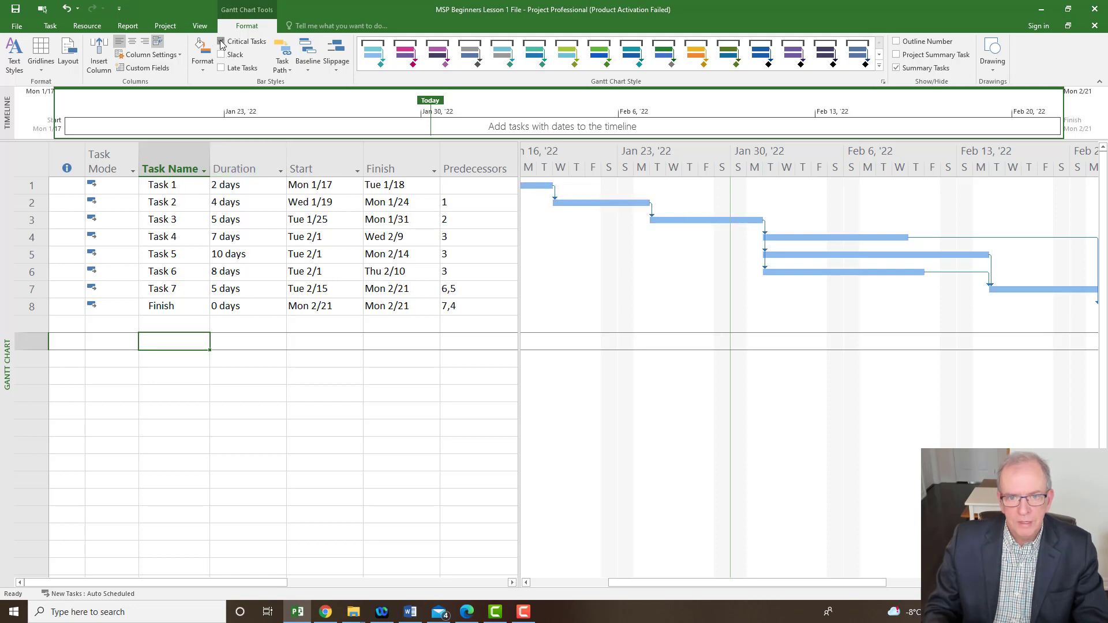
click(223, 43)
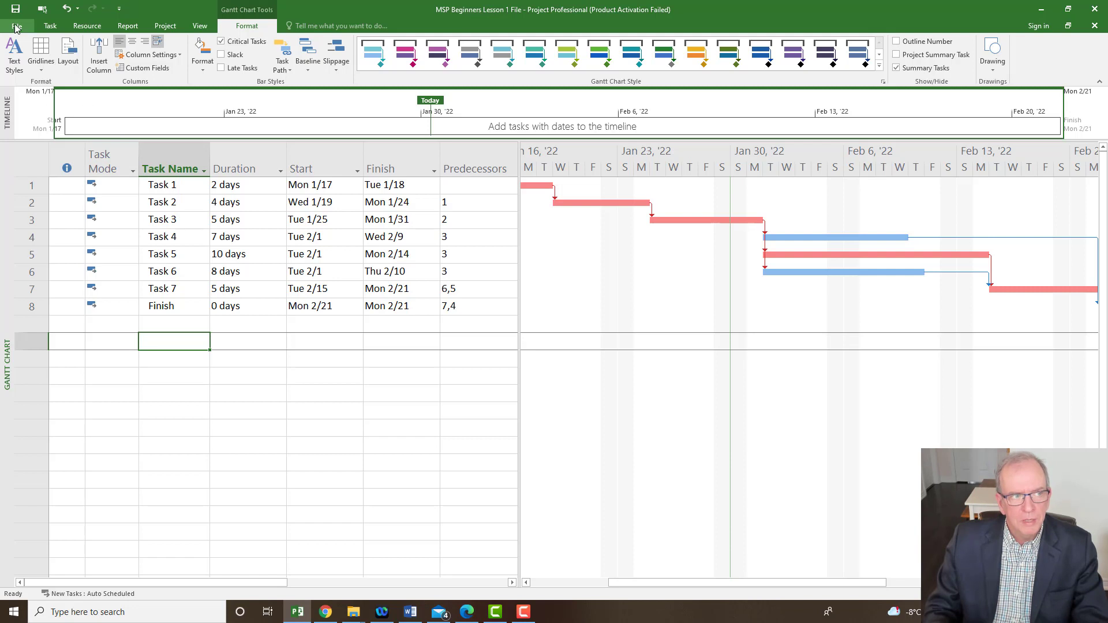
In the project information, choose the Standard calendar and set the project start date to Mon 1/31.
click(167, 26)
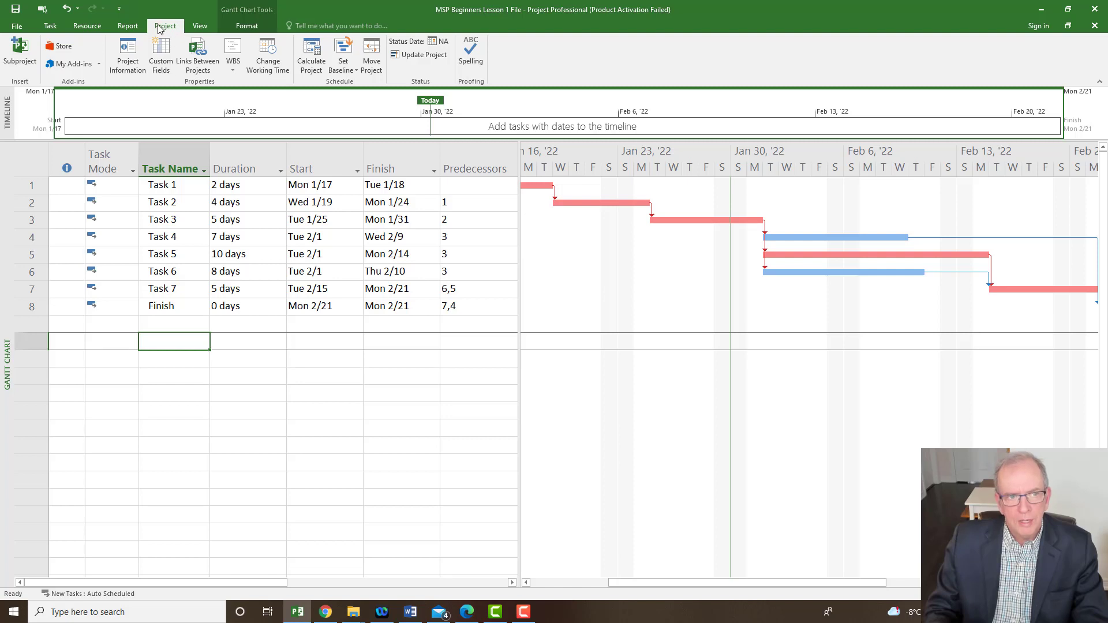
click(129, 55)
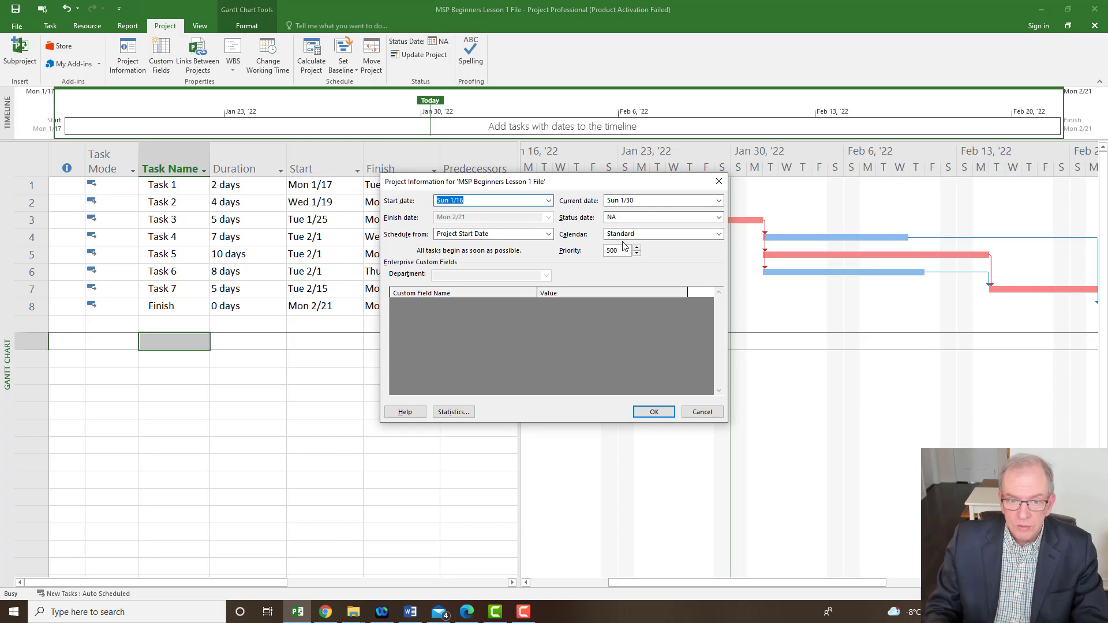
click(718, 234)
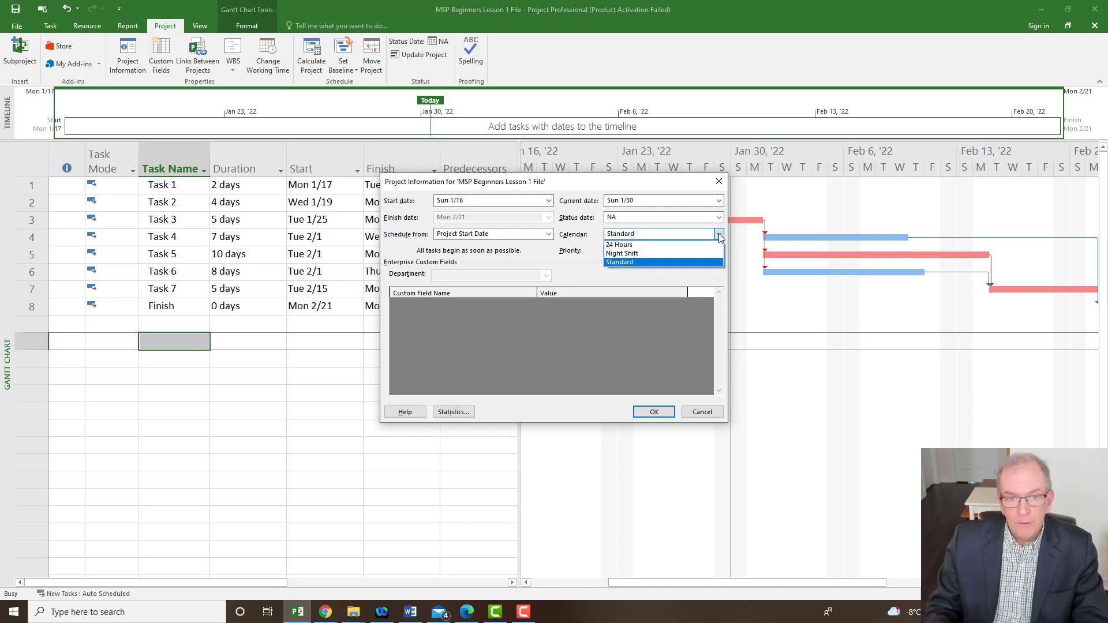
click(661, 264)
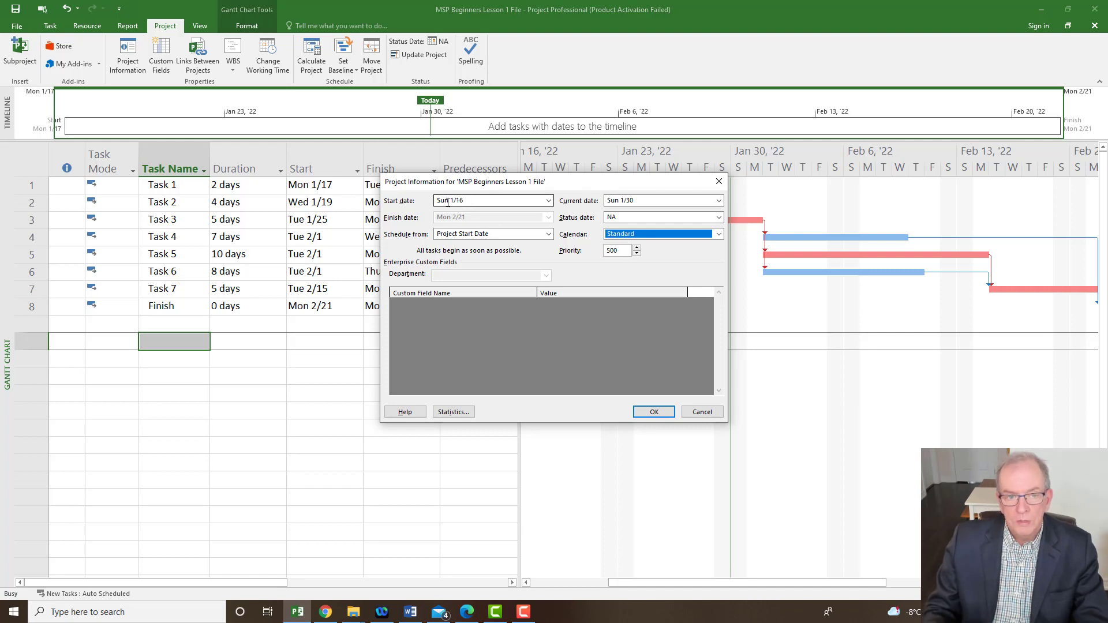
click(549, 202)
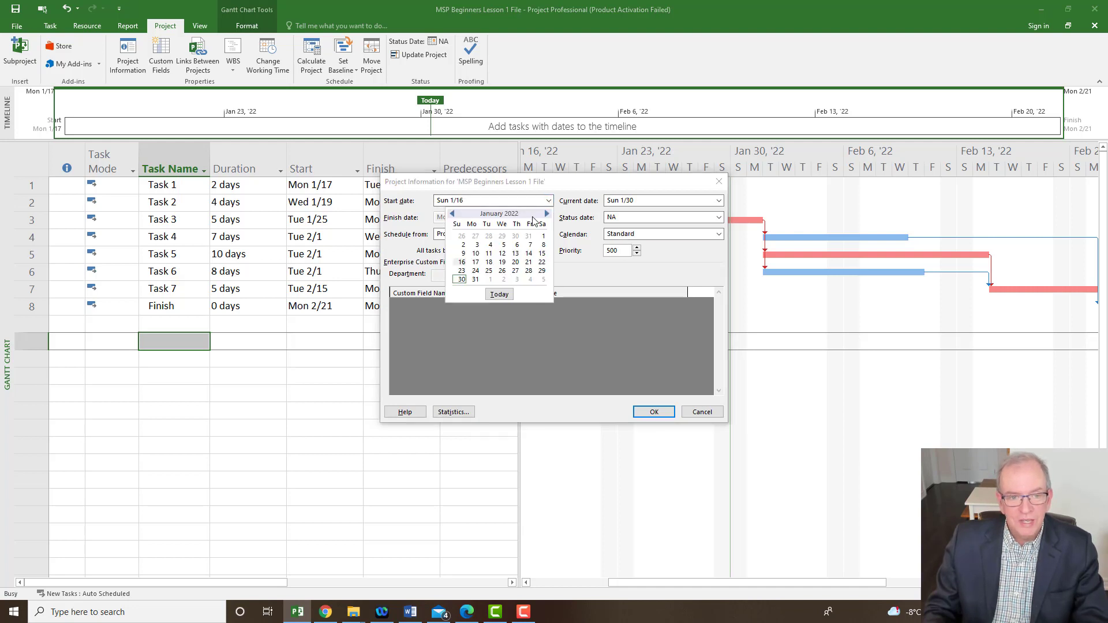
click(475, 280)
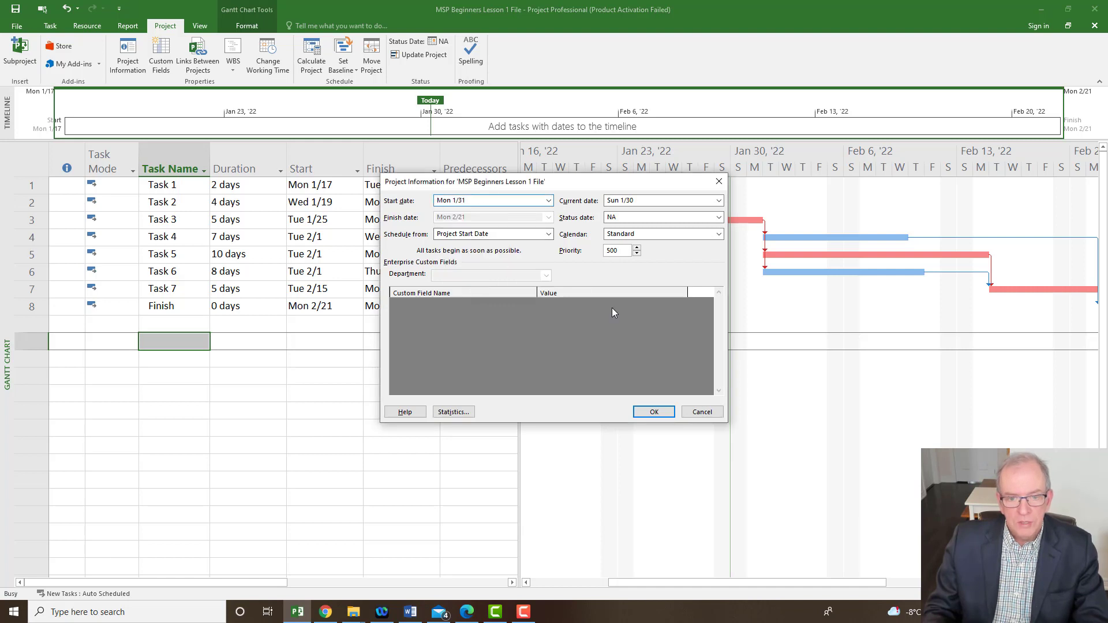
click(650, 413)
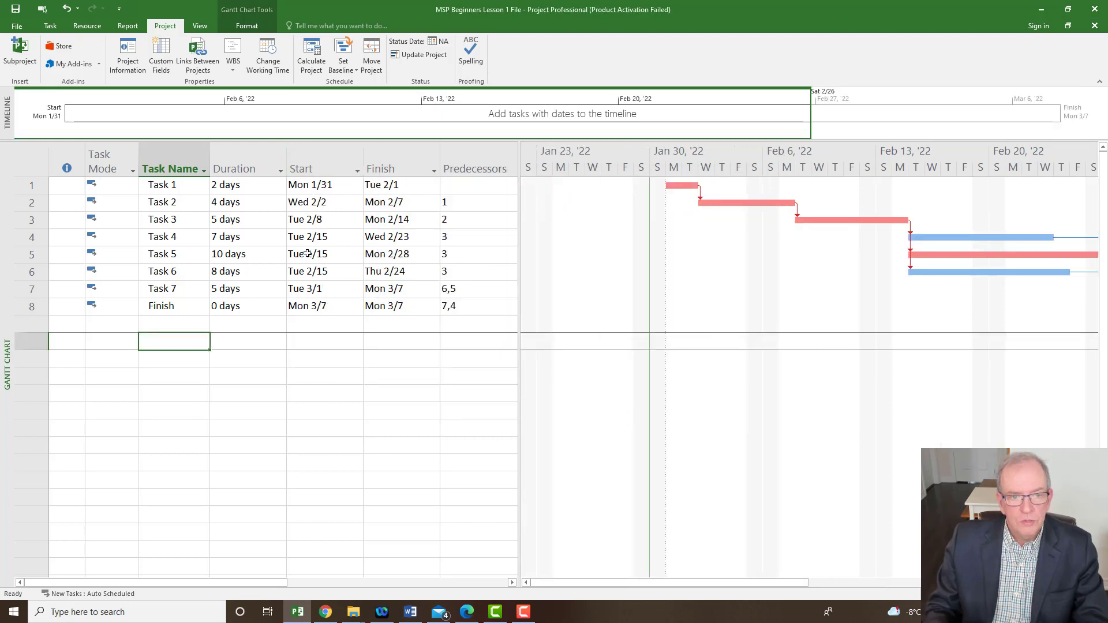
click(322, 186)
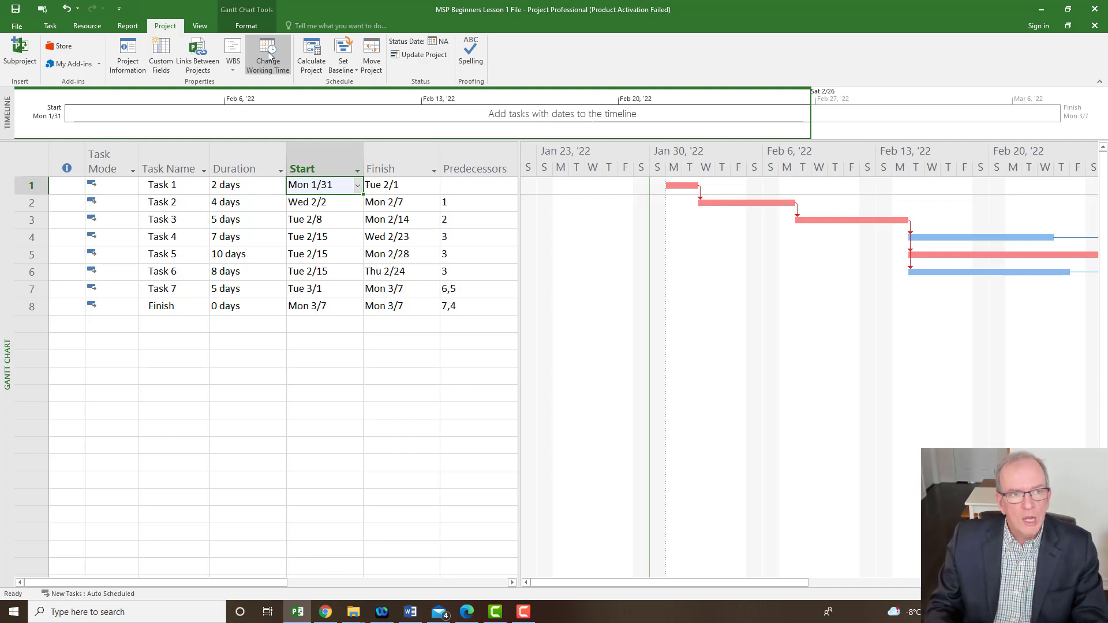
Open the working time settings for the Standard project calendar.
click(269, 54)
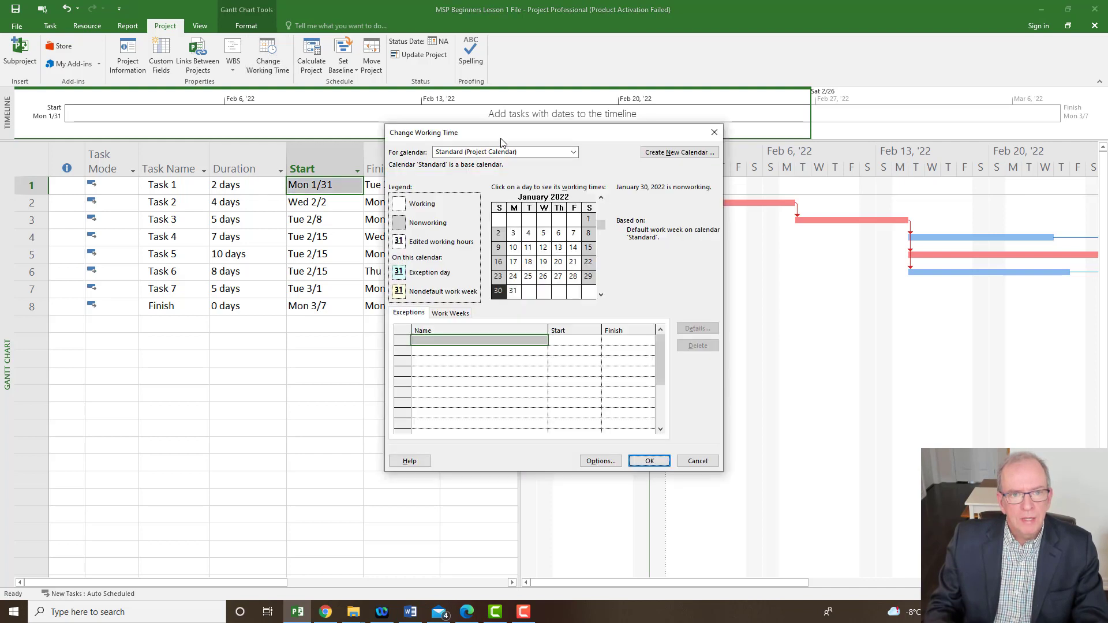
drag(527, 135, 608, 105)
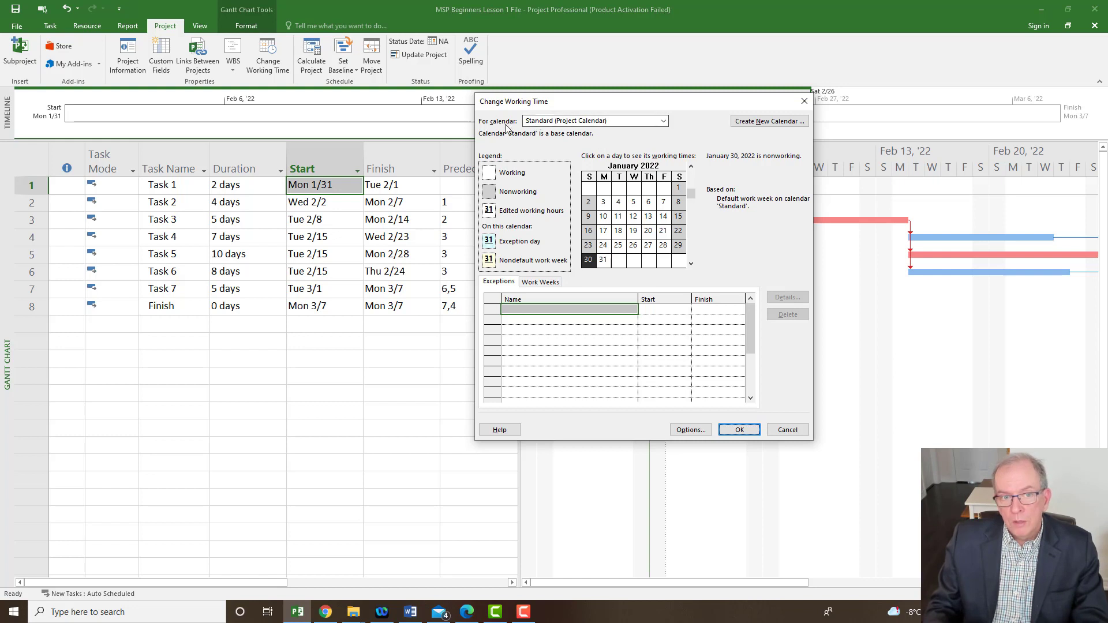
click(664, 122)
click(634, 122)
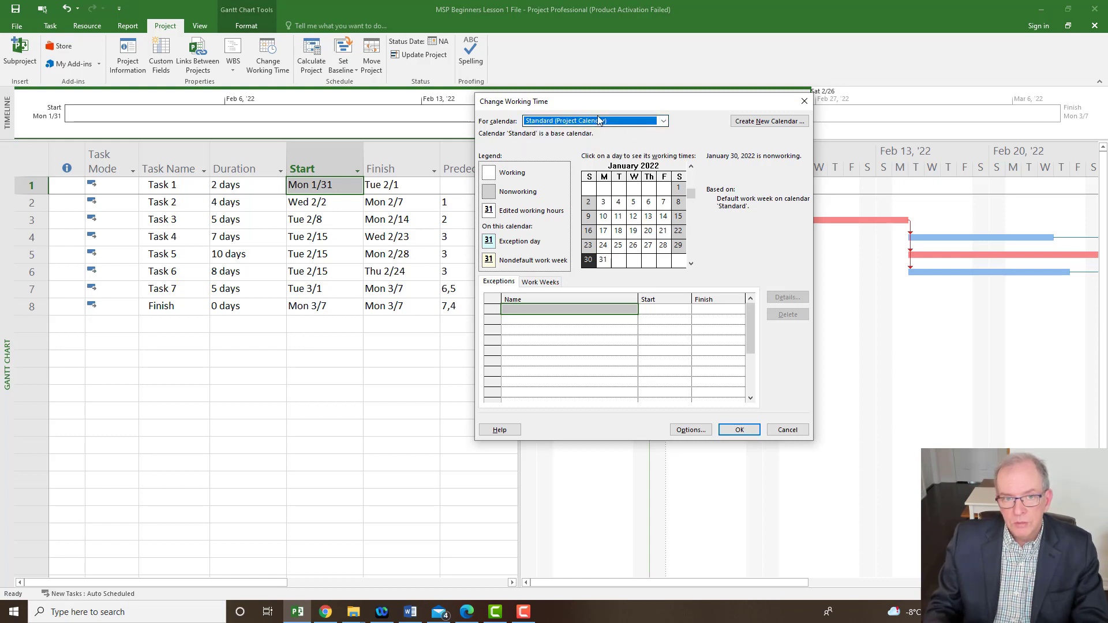
Add a nonworking exception named Family Day on February 21, 2022 to the Standard calendar.
click(691, 263)
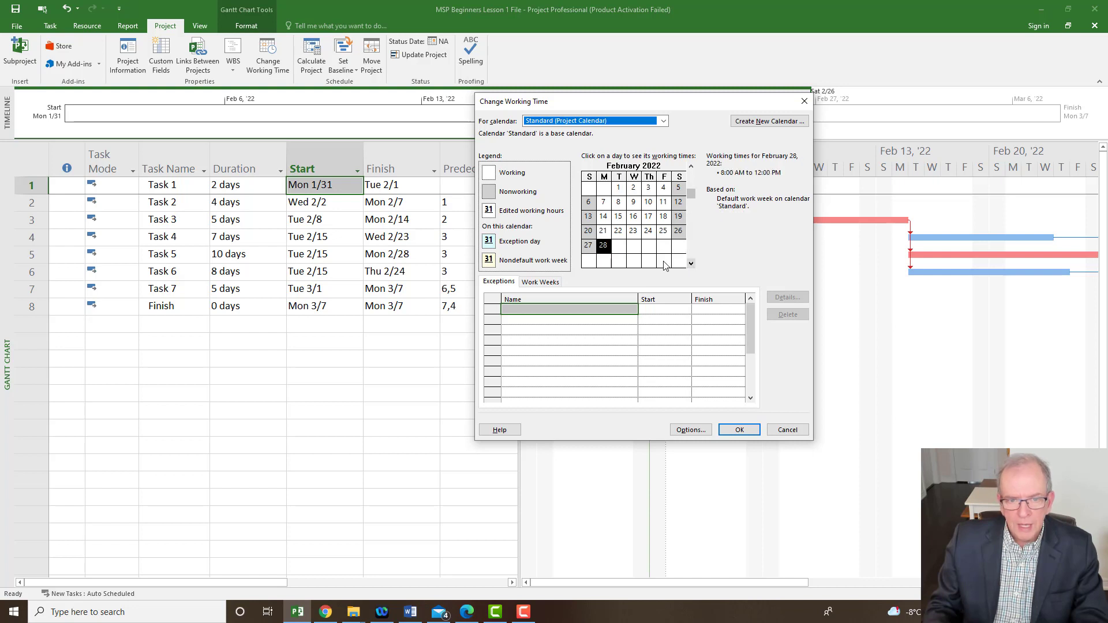
click(603, 232)
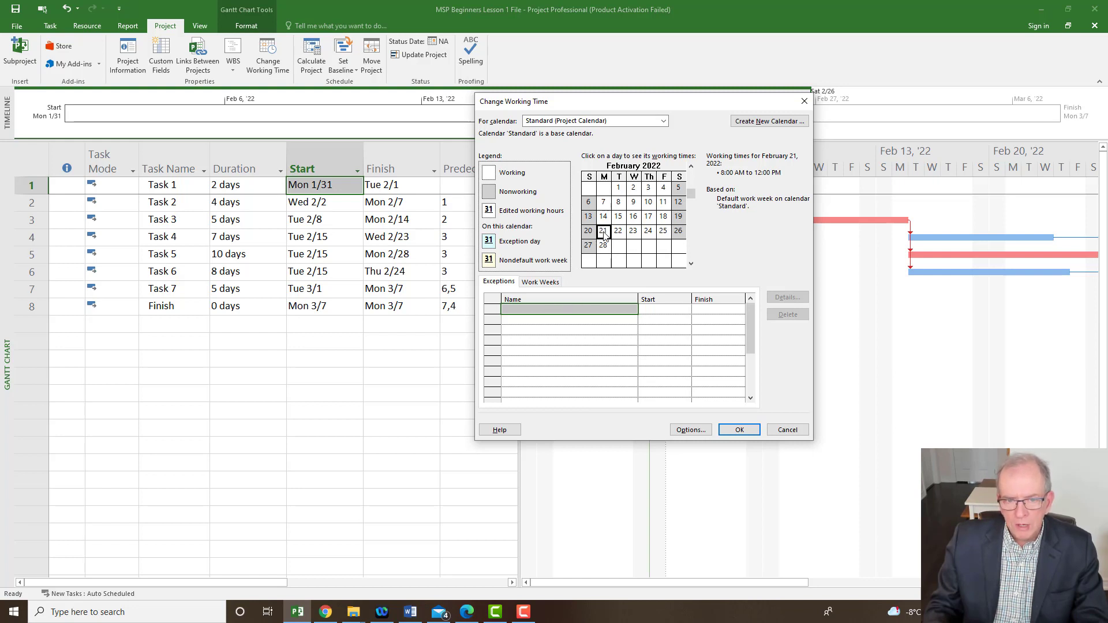
click(553, 310)
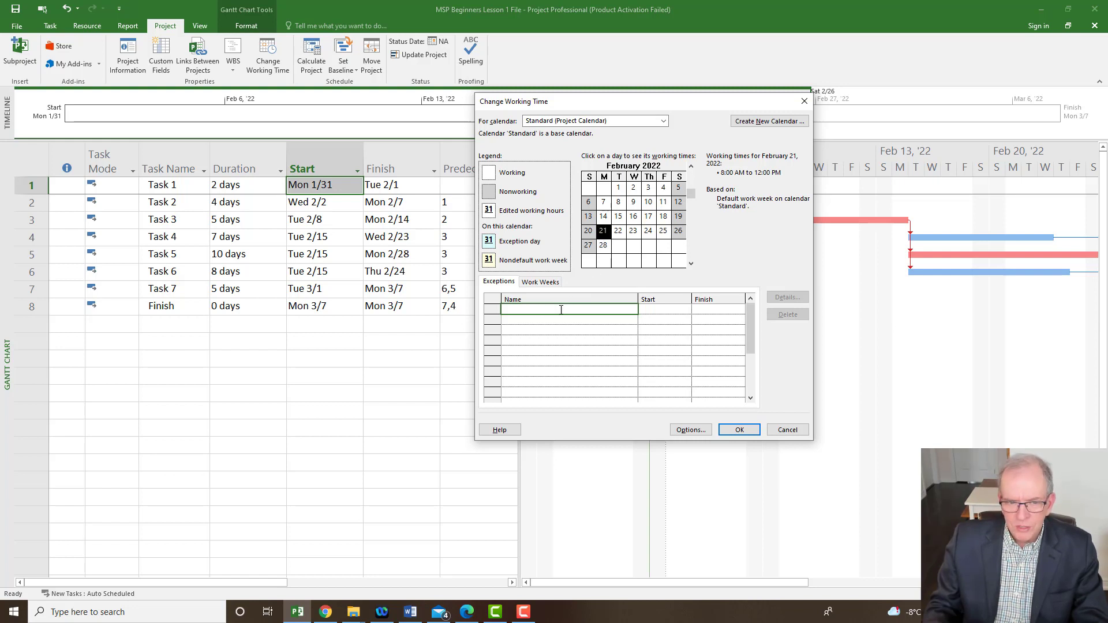
click(637, 202)
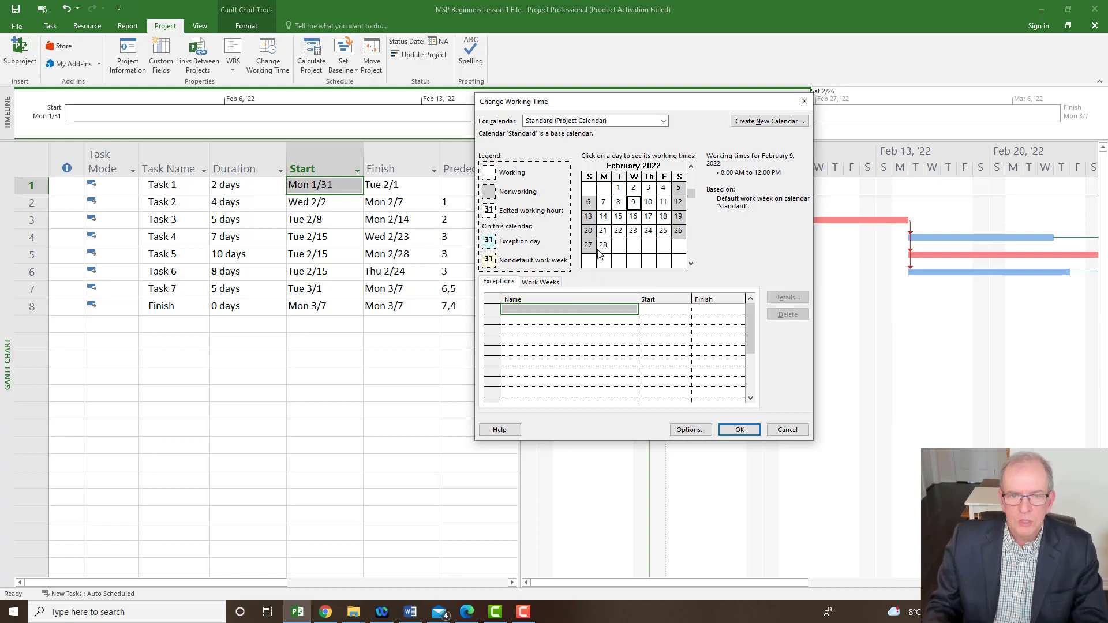
click(607, 232)
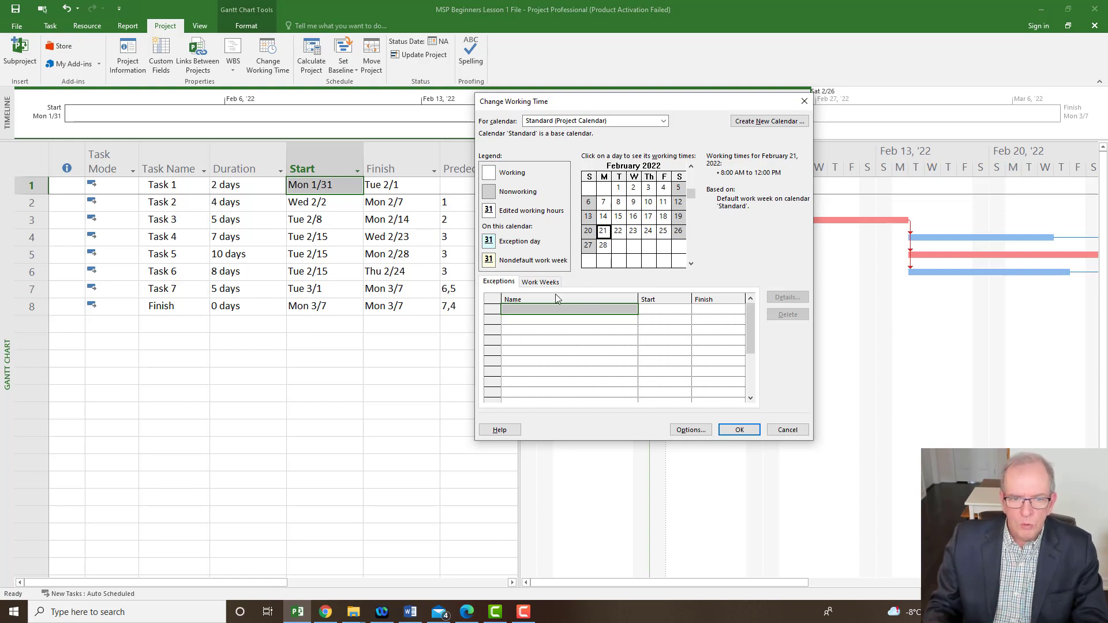
click(547, 311)
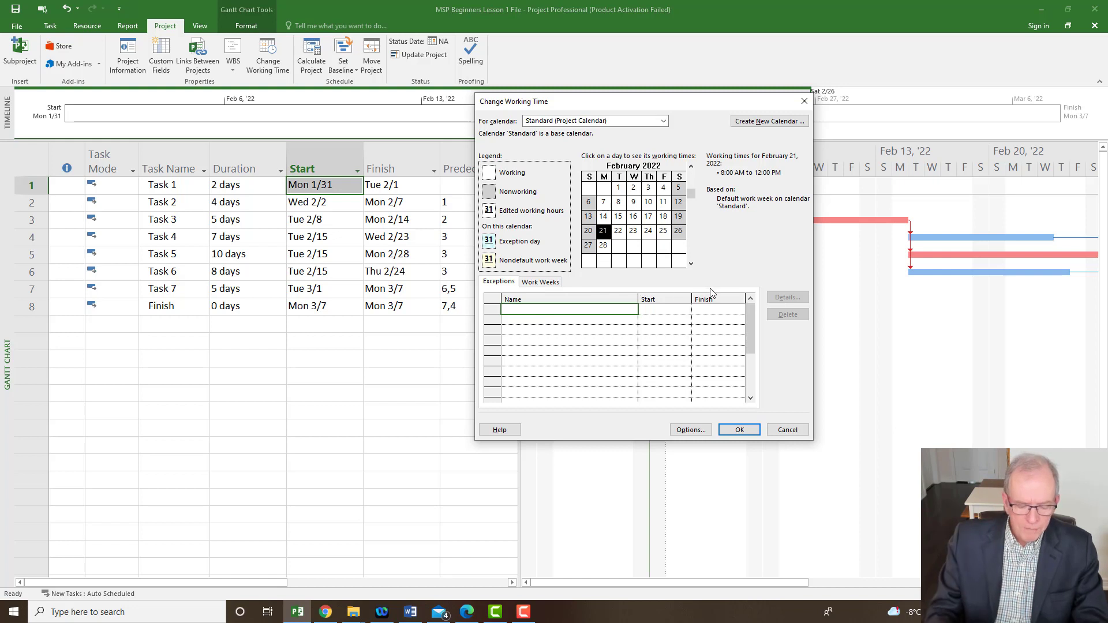
text(Famil)
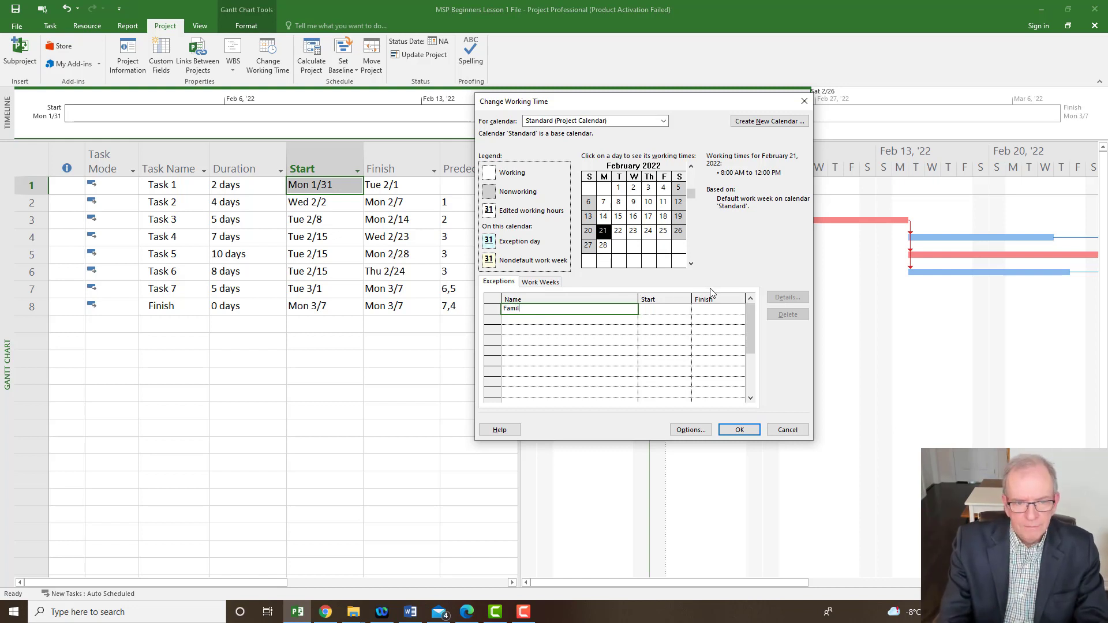
text(y Day)
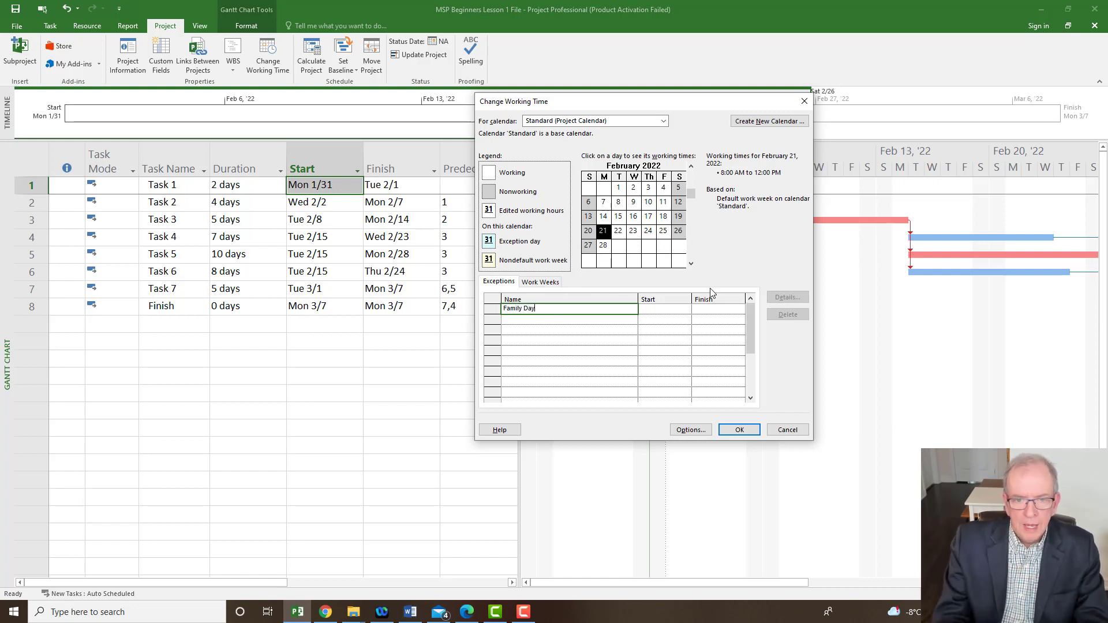
click(651, 310)
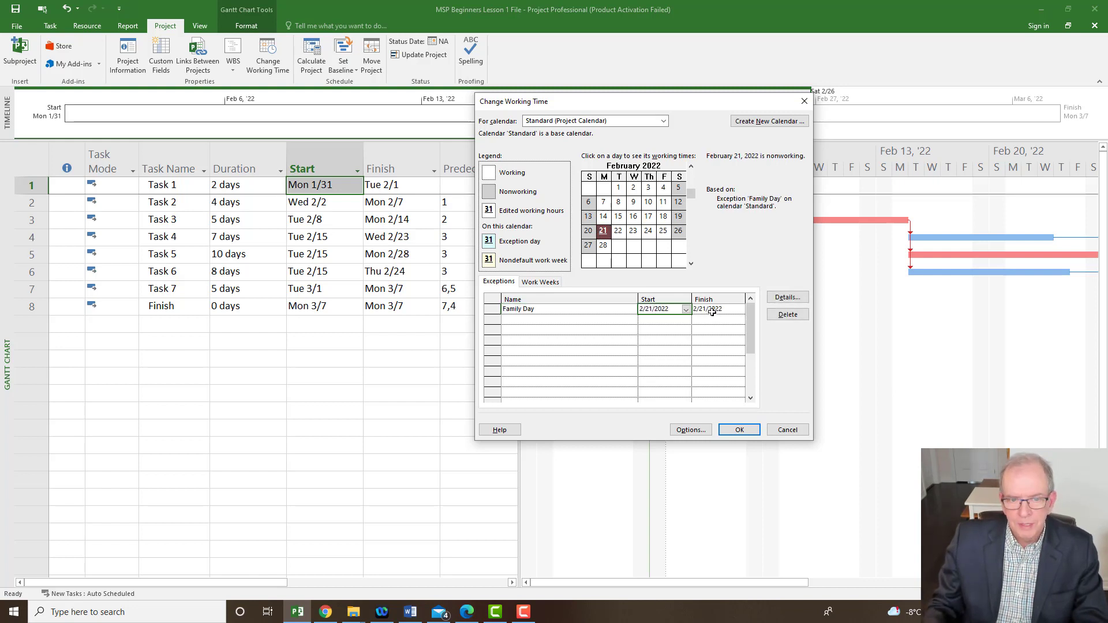
Add a nonworking exception named Good Friday on April 15, 2022 to the Standard calendar.
click(568, 320)
click(691, 264)
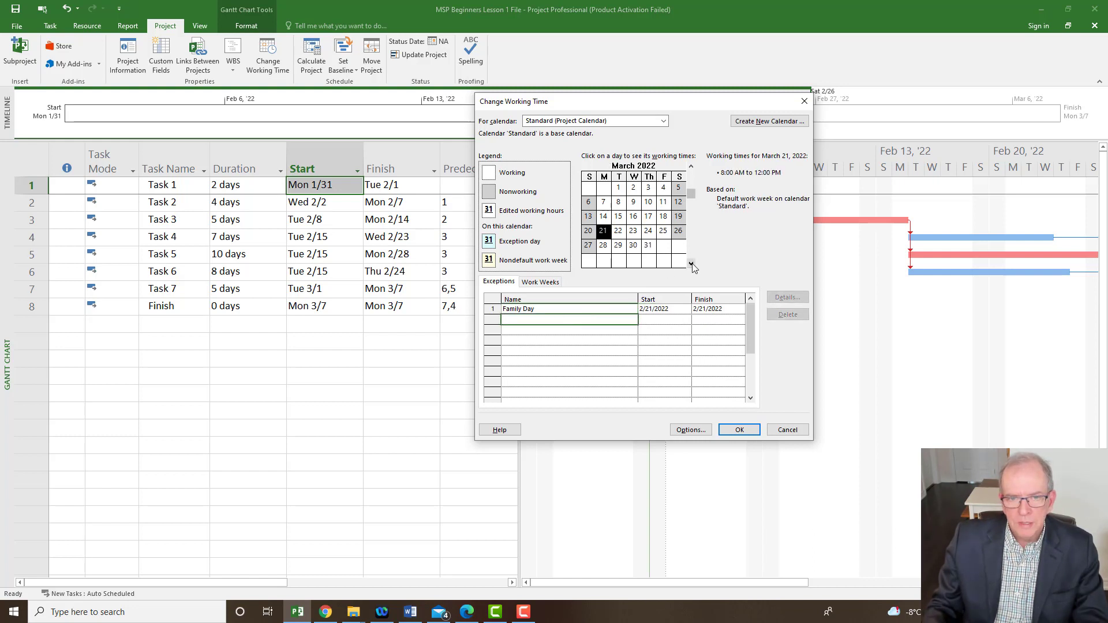
click(691, 264)
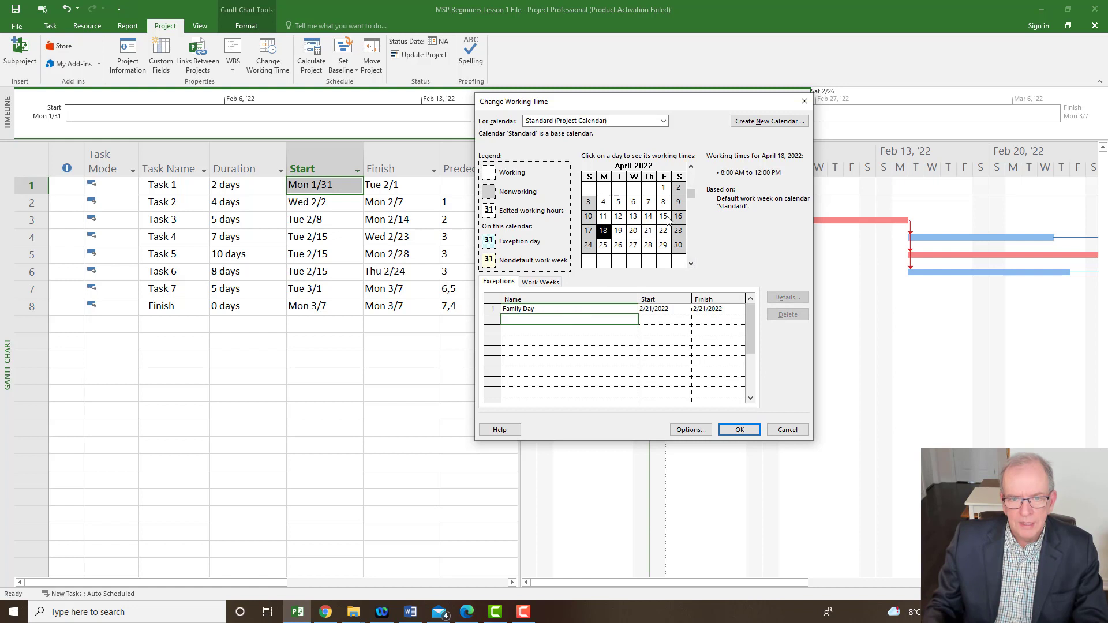
click(664, 217)
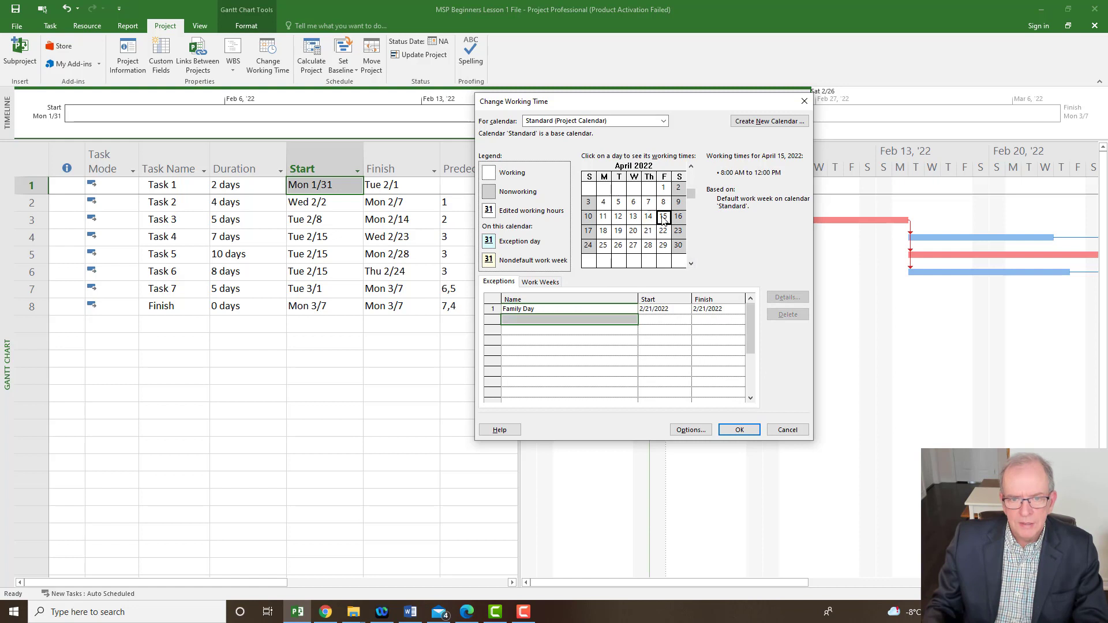
click(560, 318)
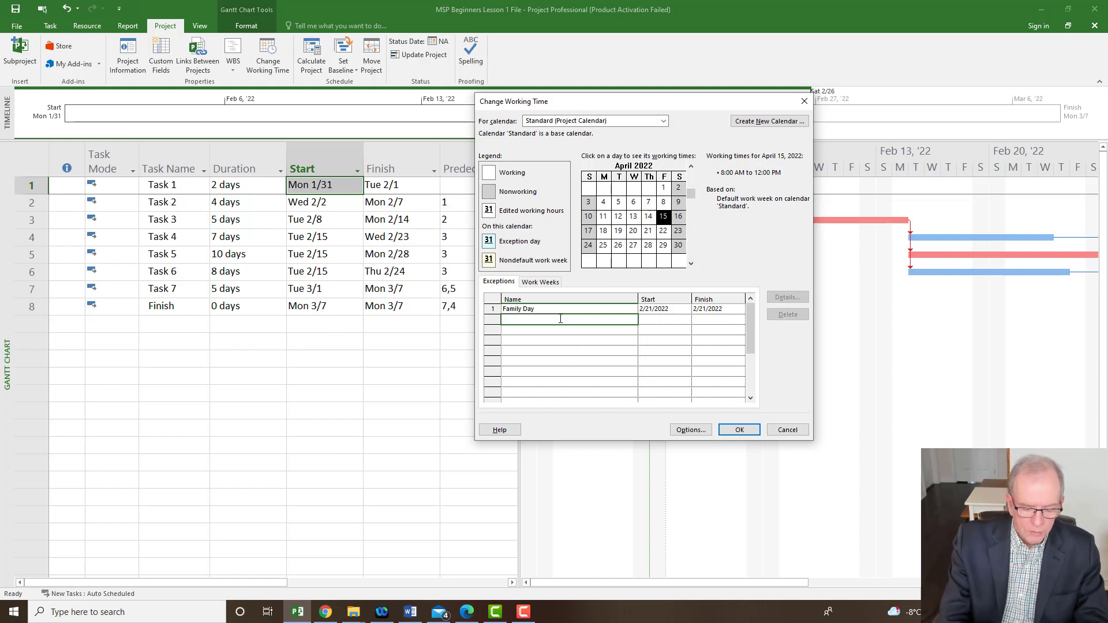
text(Good Friday)
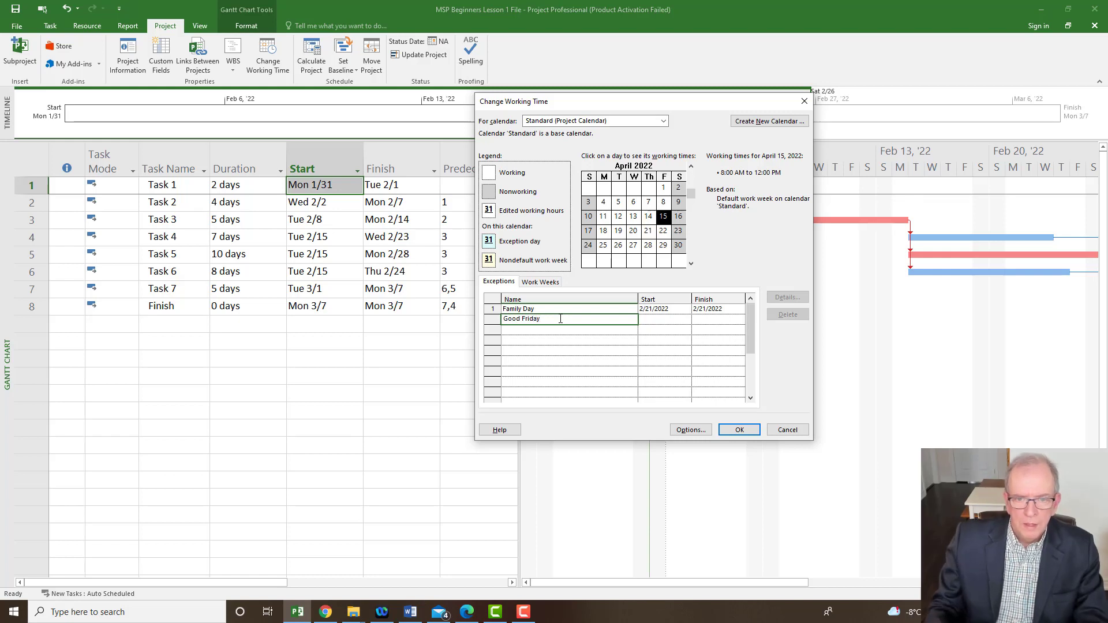
click(652, 322)
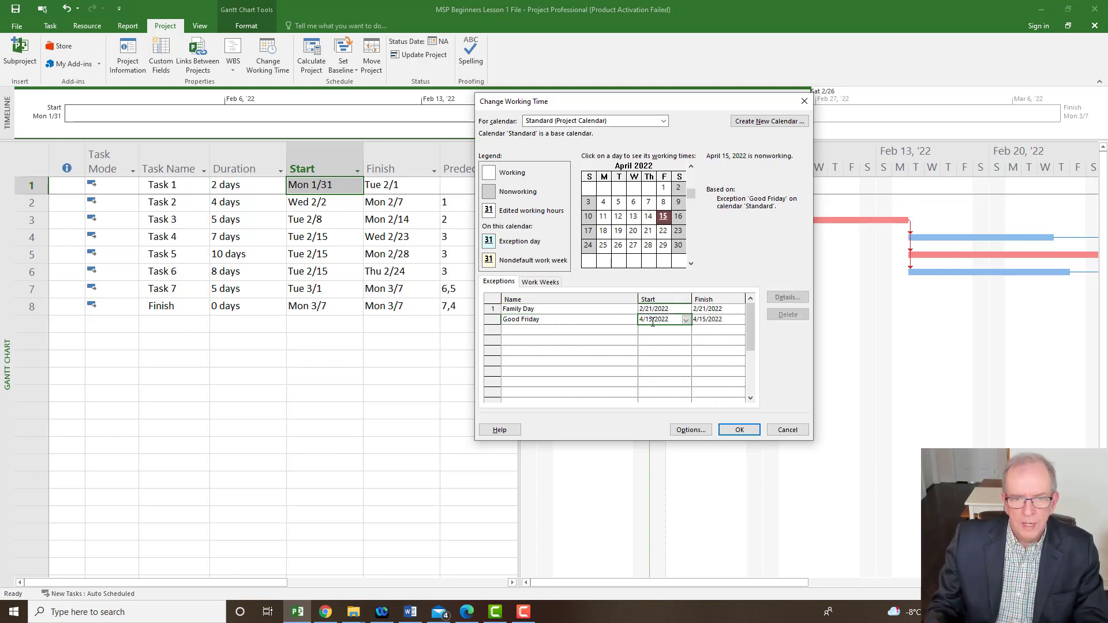
Add a nonworking exception named Victoria Day on May 16, 2022 to the Standard calendar.
click(538, 330)
click(692, 264)
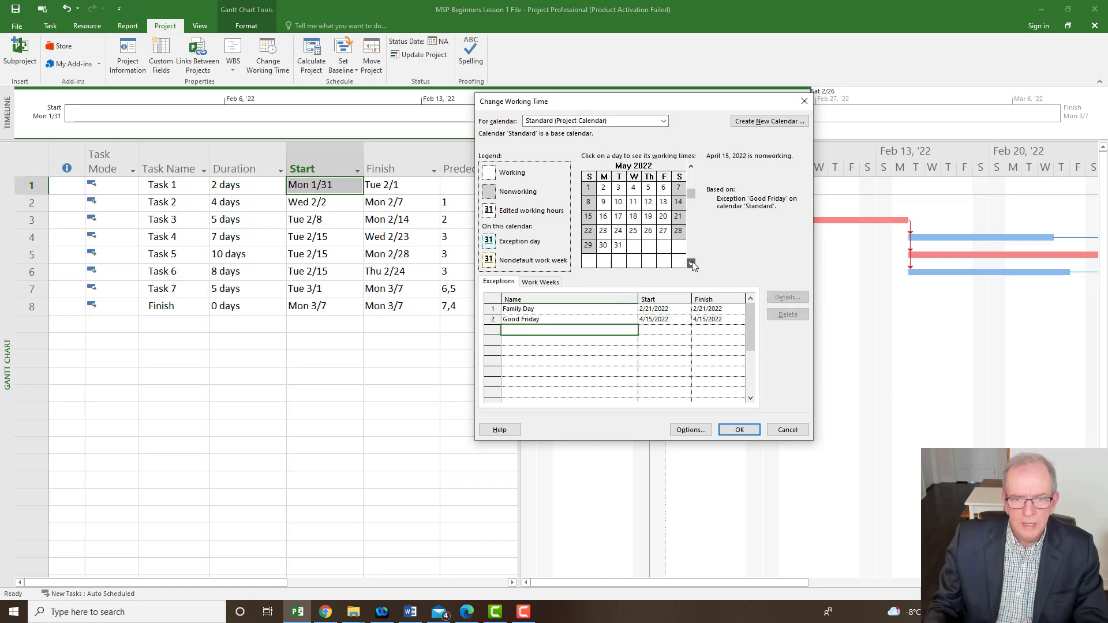
click(605, 218)
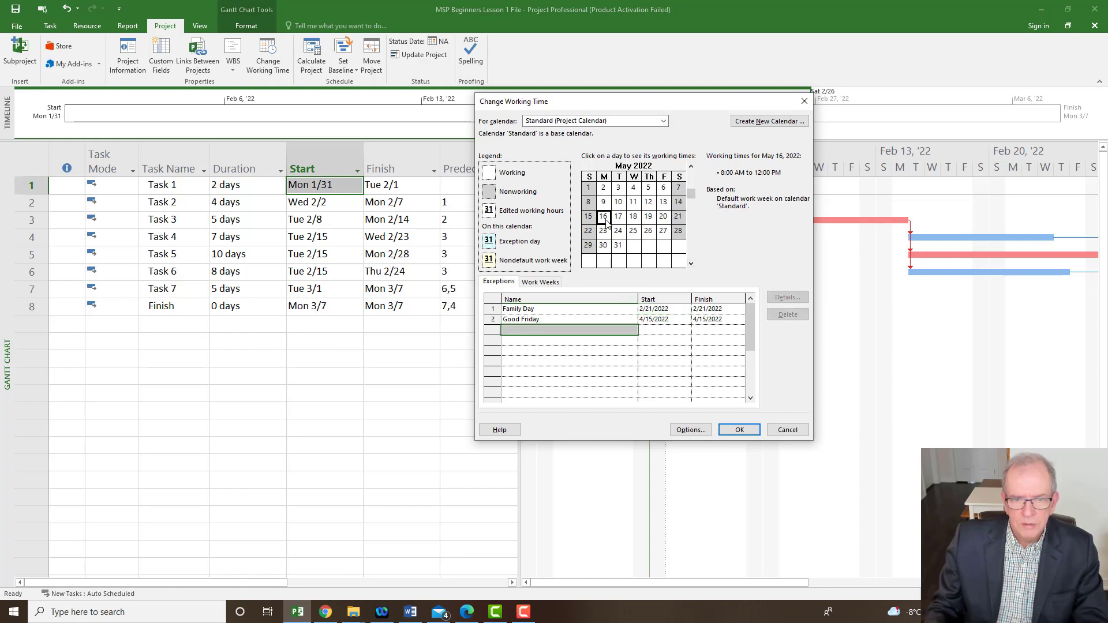
click(570, 329)
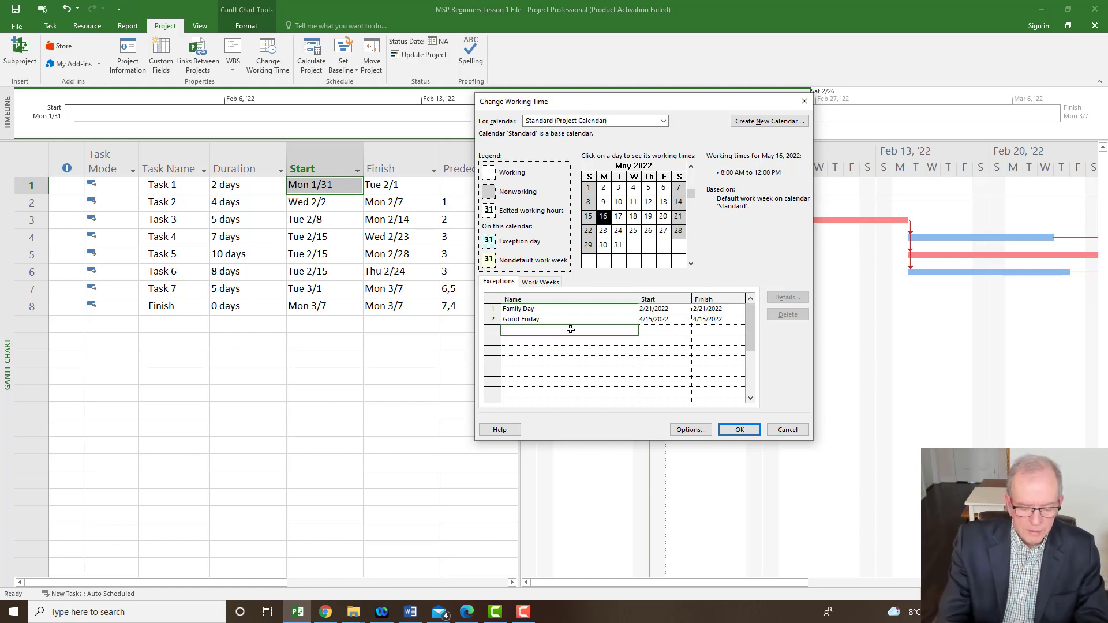
text(Victor)
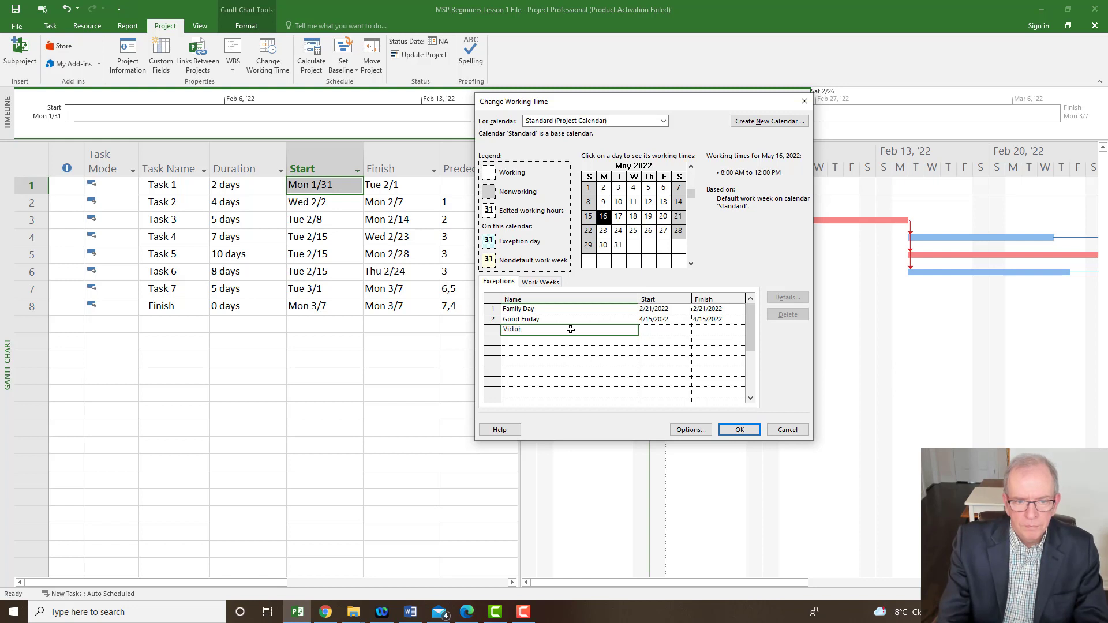
text(ia Day)
key(Tab)
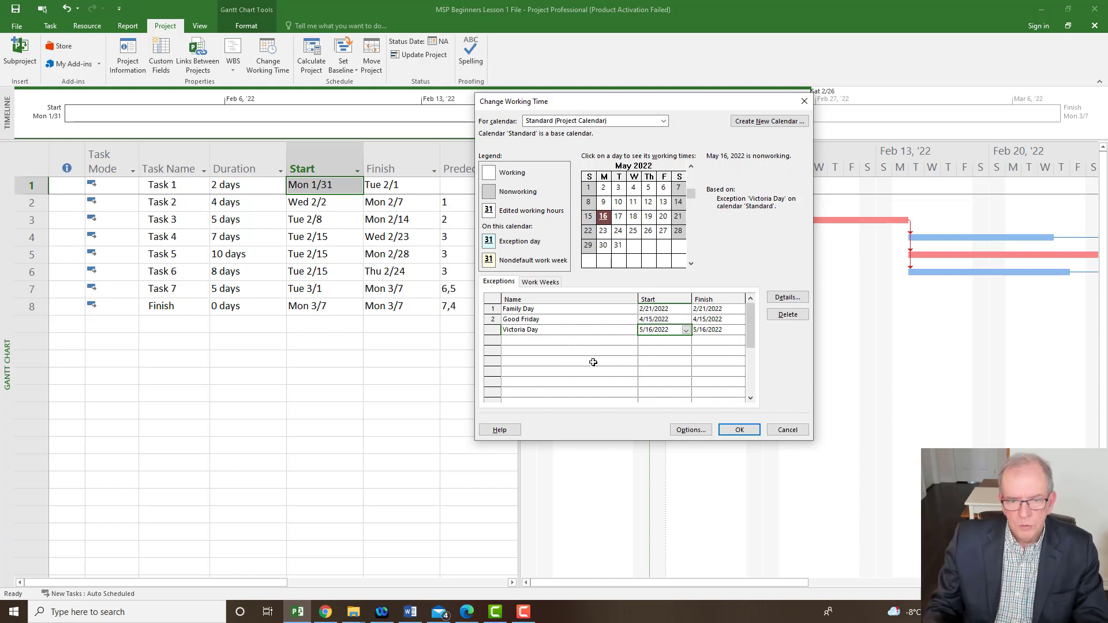
Add a nonworking exception named Canada Day on July 1, 2022 to the Standard calendar.
click(690, 263)
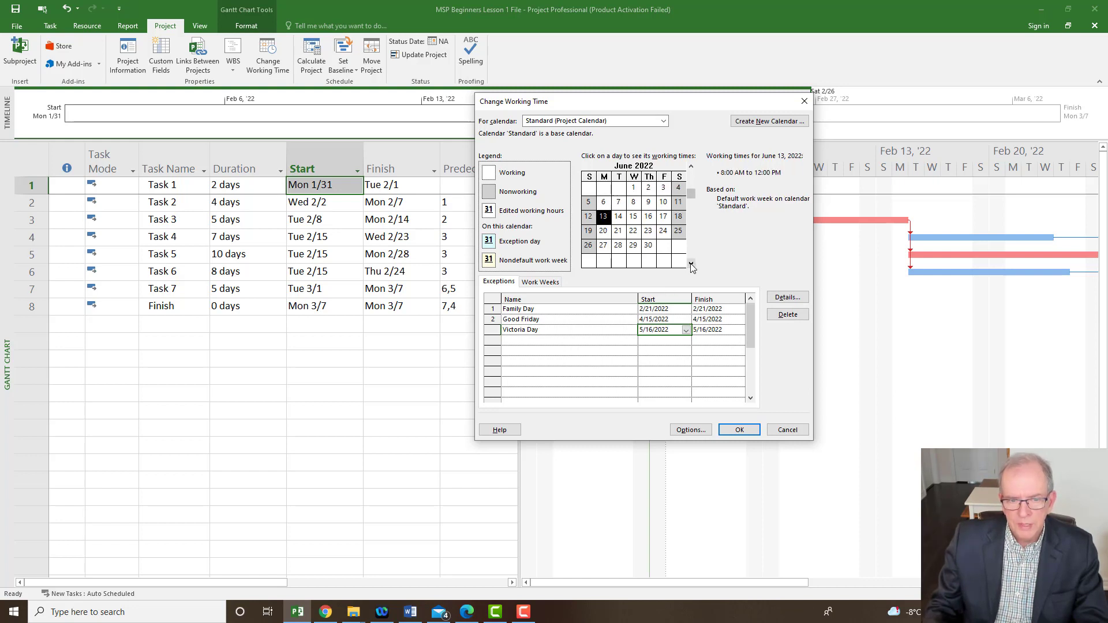
click(691, 264)
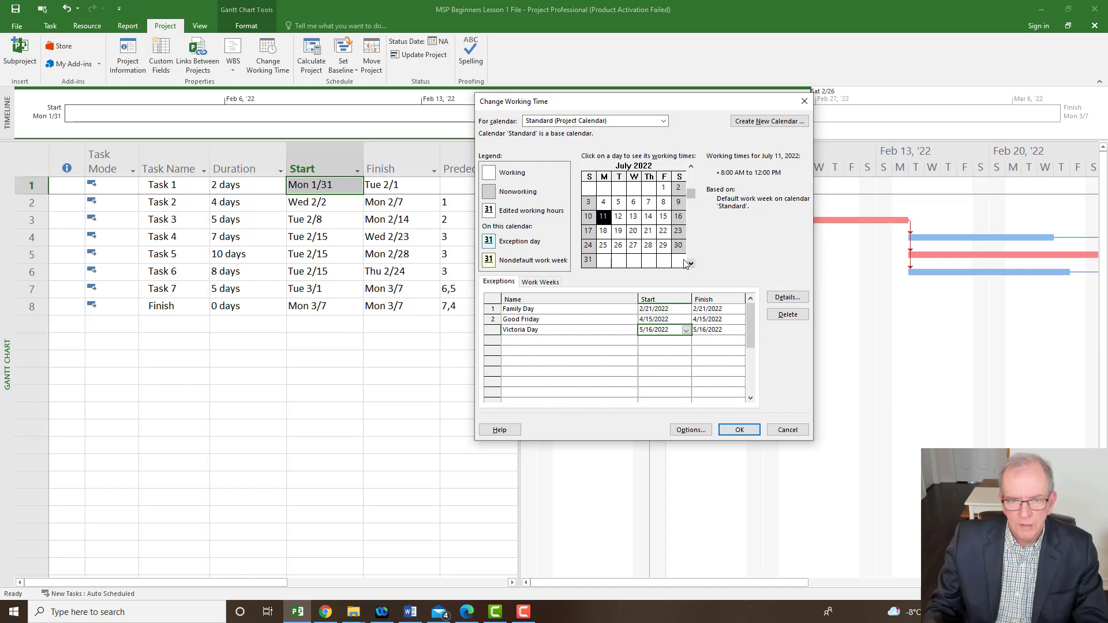
click(603, 203)
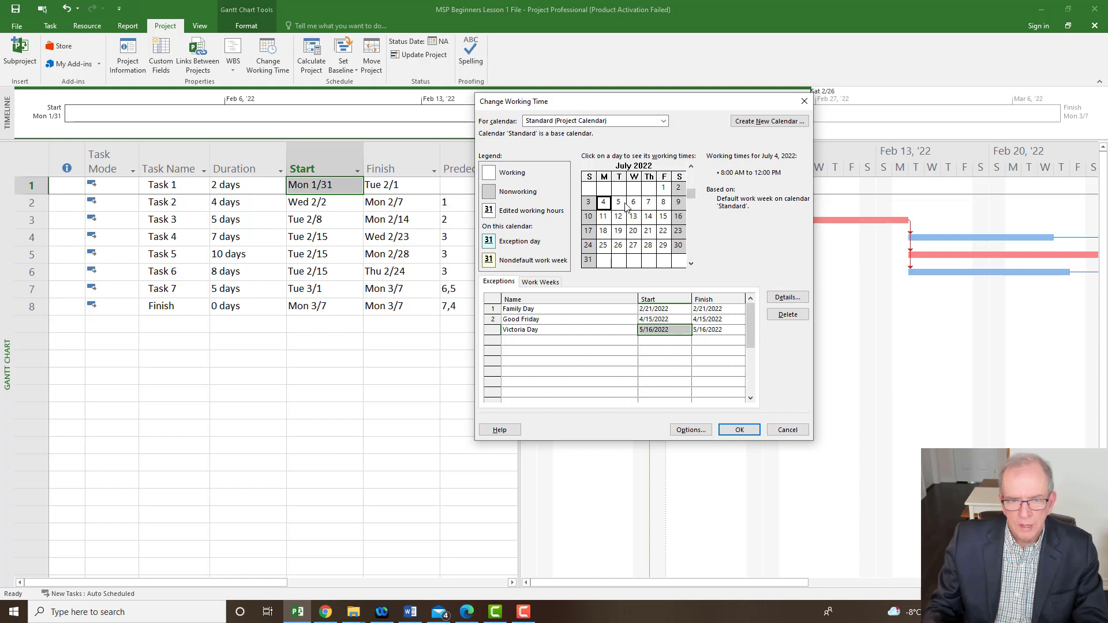
click(664, 190)
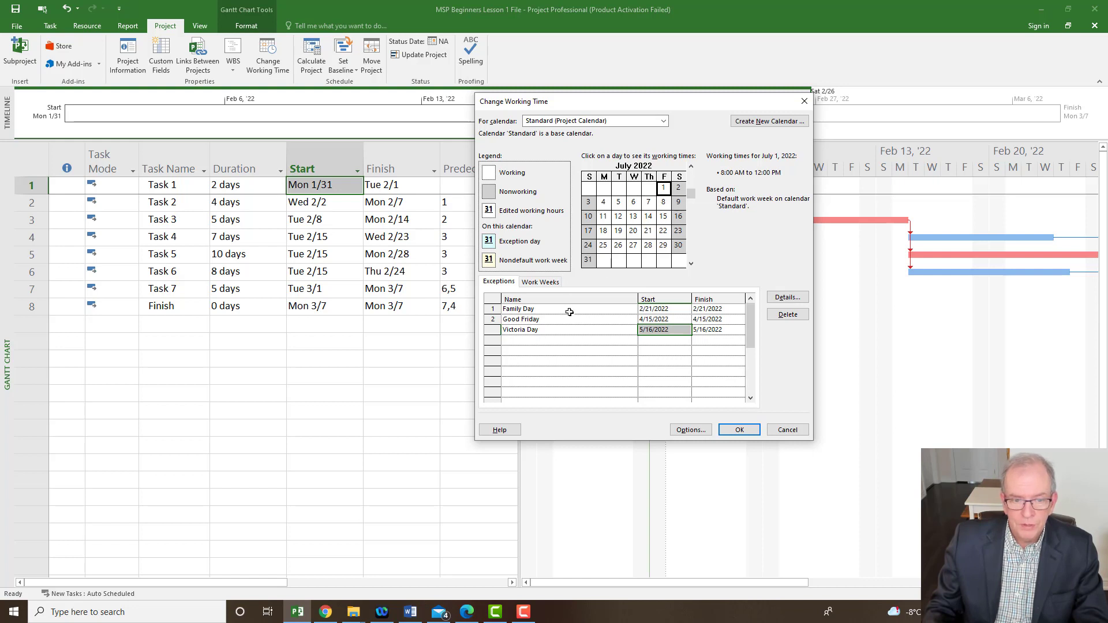
click(555, 339)
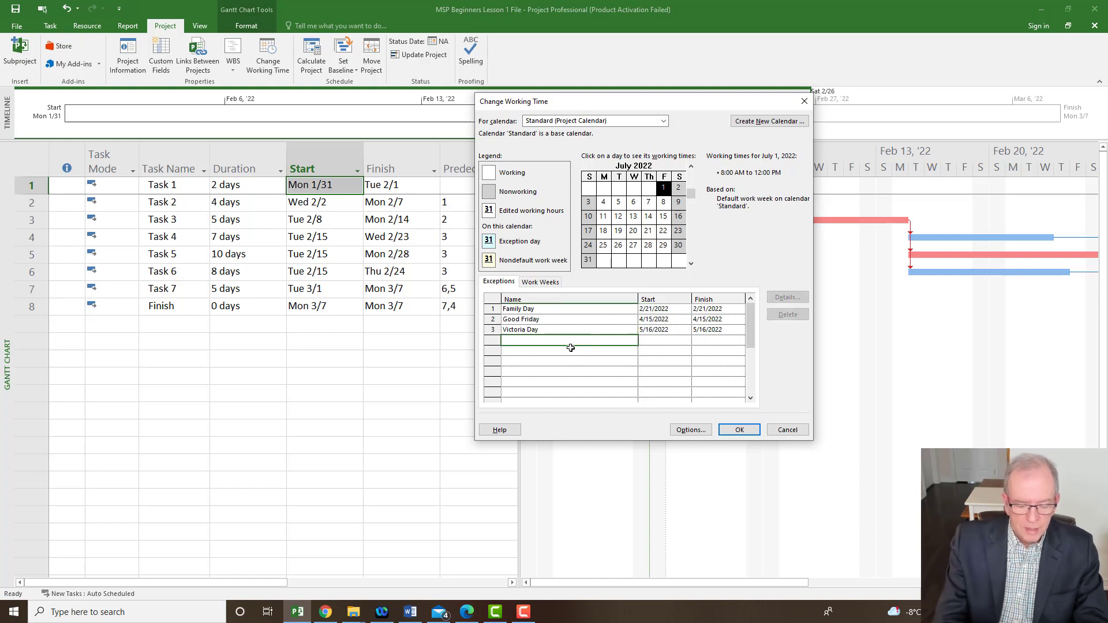
text(Canada )
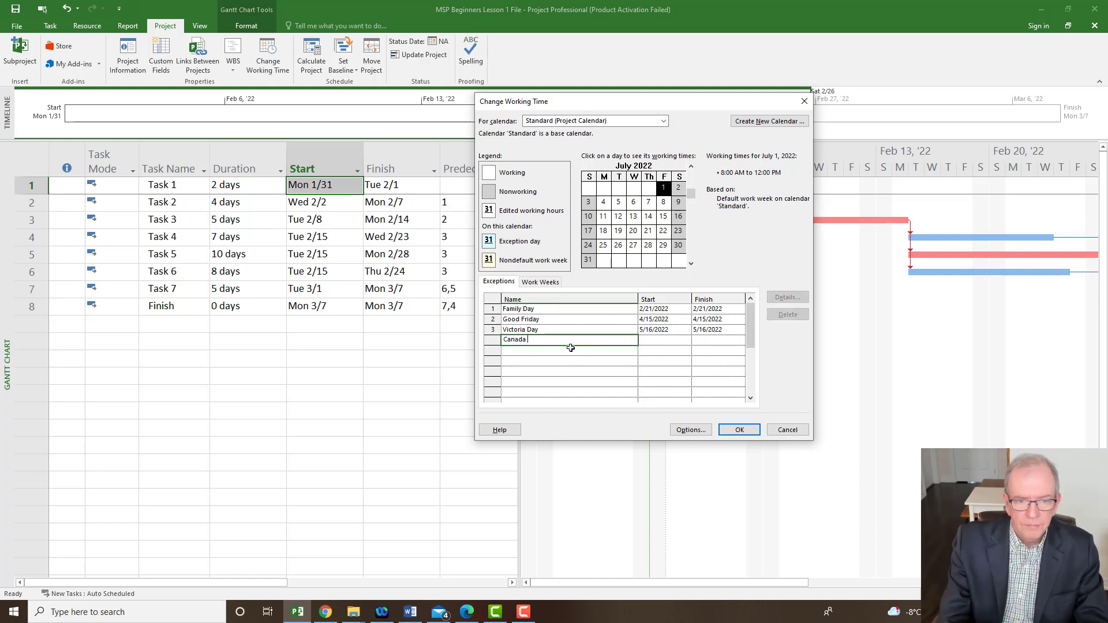
text(Day)
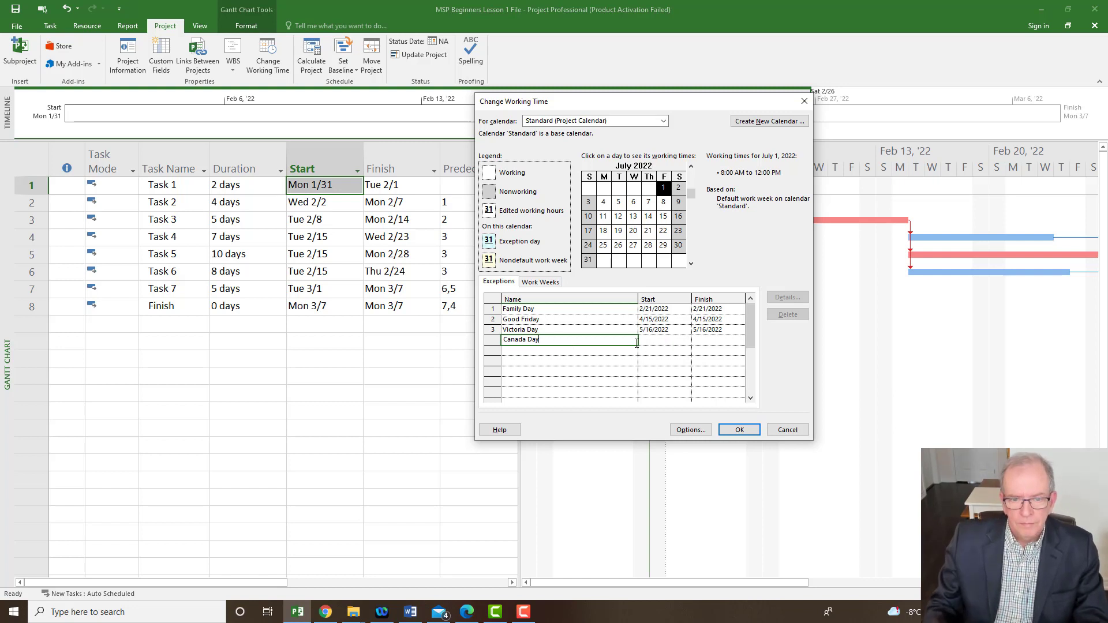
click(650, 340)
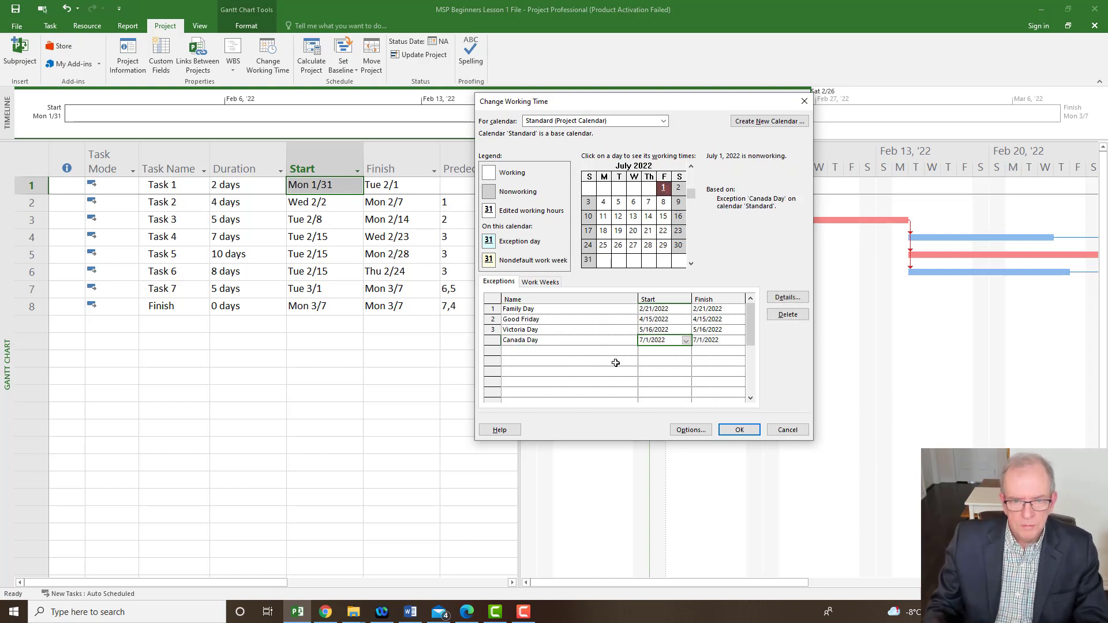
Add a nonworking exception named Civic Holiday on August 1, 2022 to the Standard calendar.
click(586, 354)
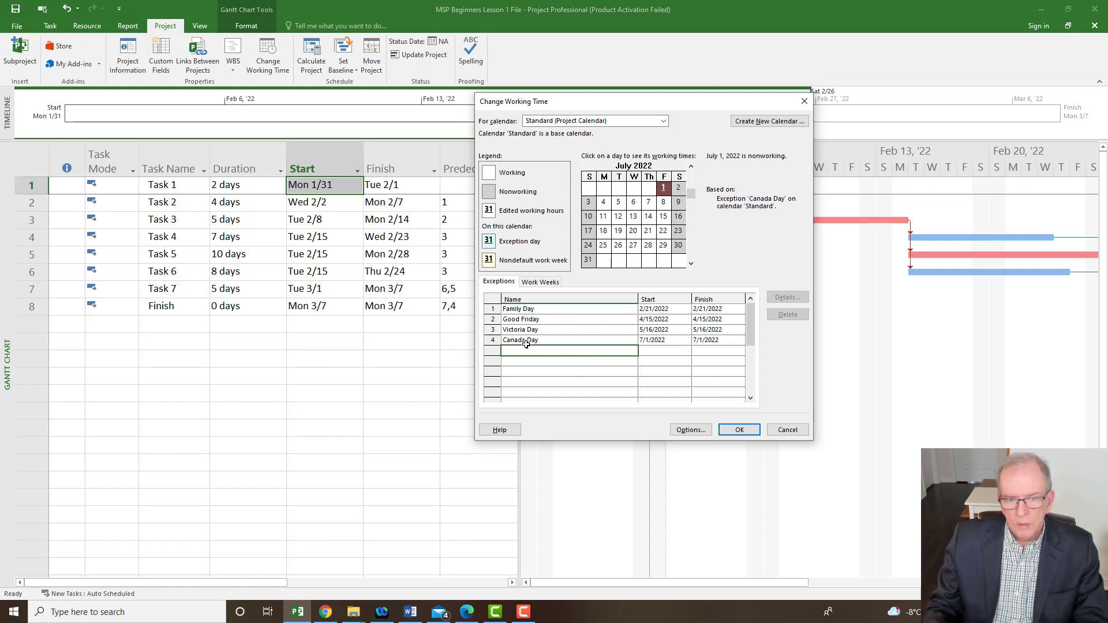
click(691, 264)
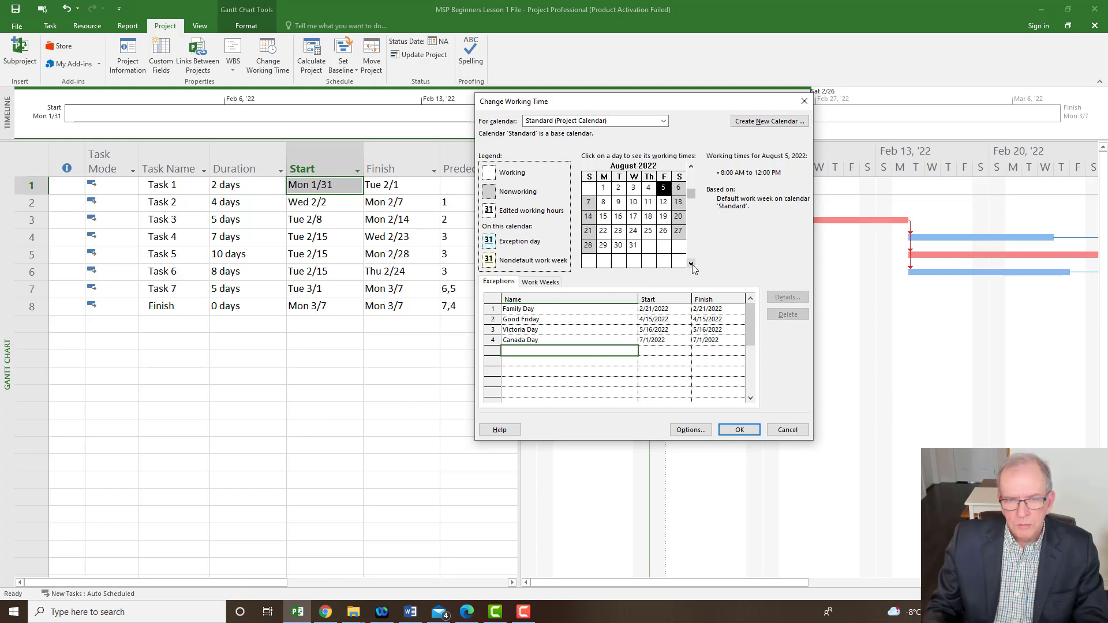
click(605, 189)
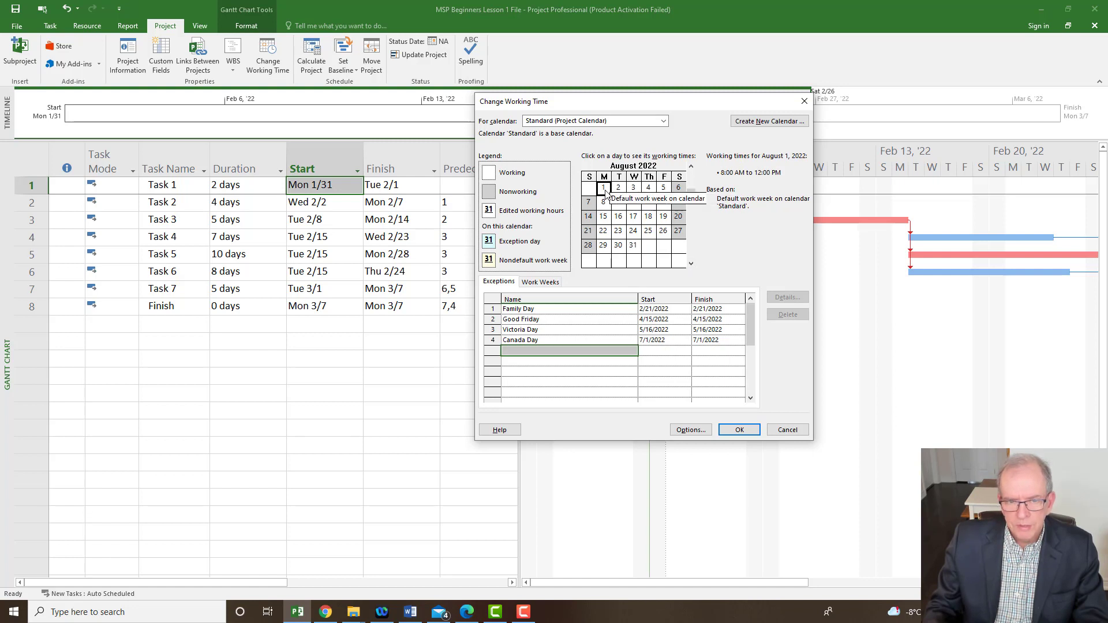
click(575, 352)
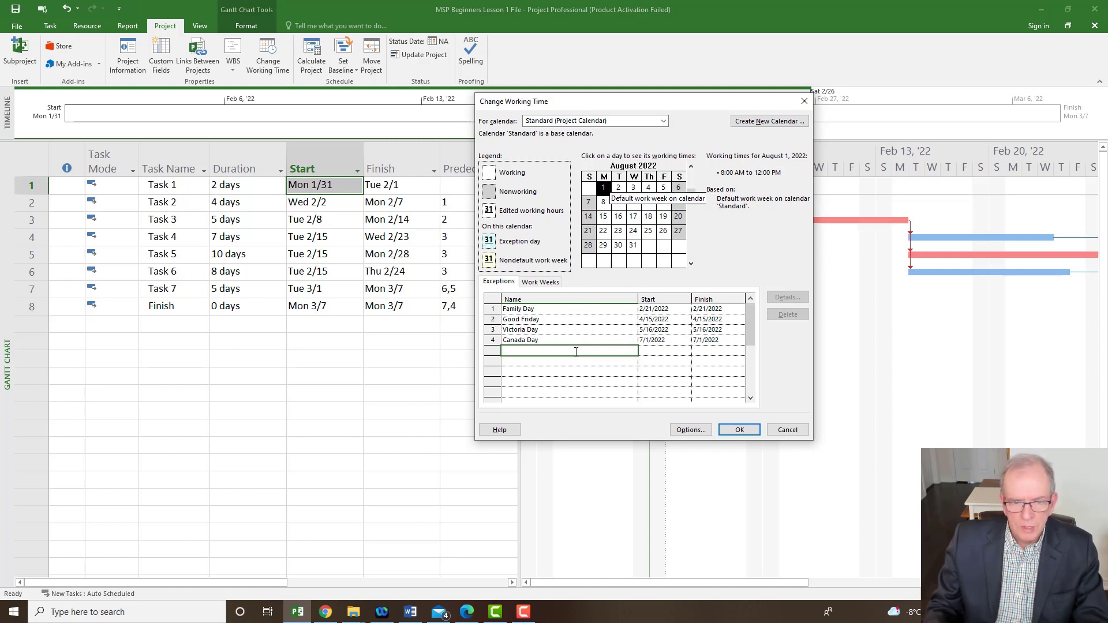
text(C)
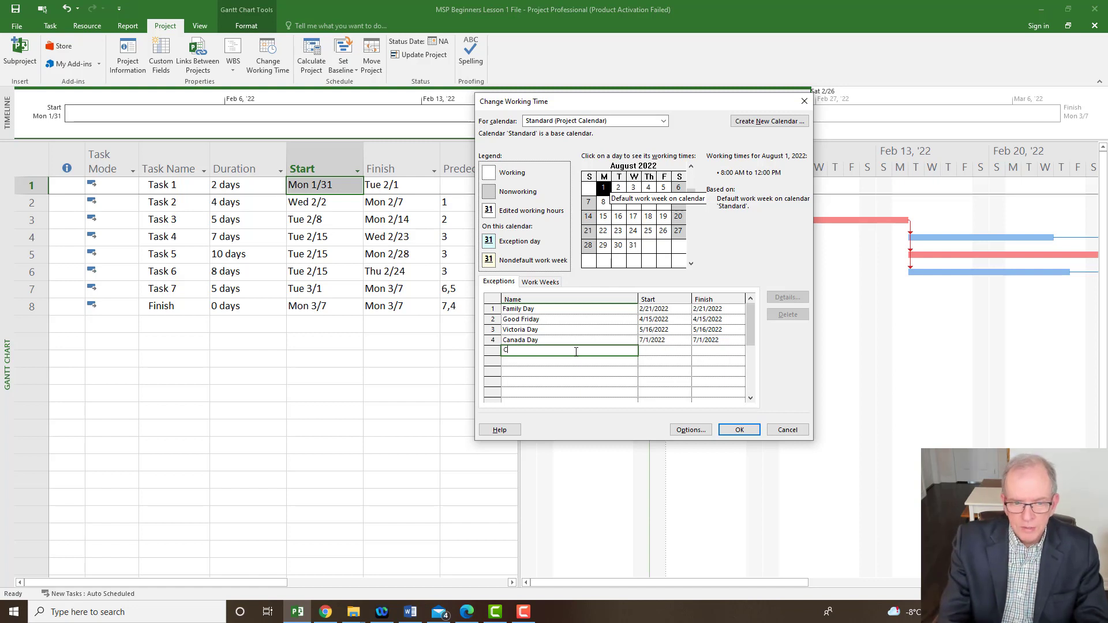
text(ivic)
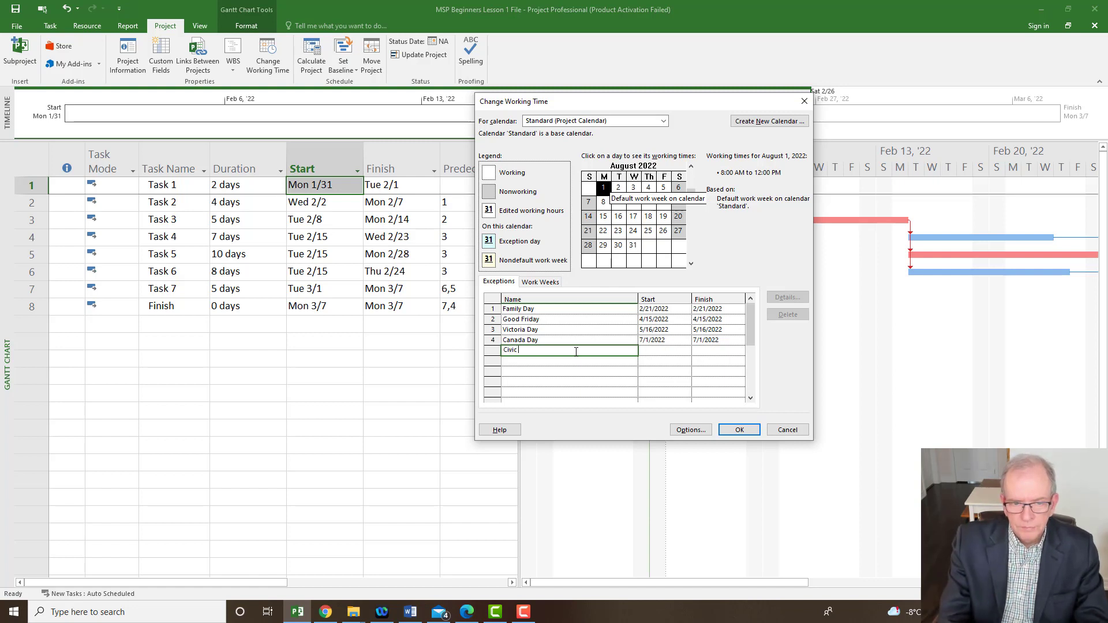
text( Holiday)
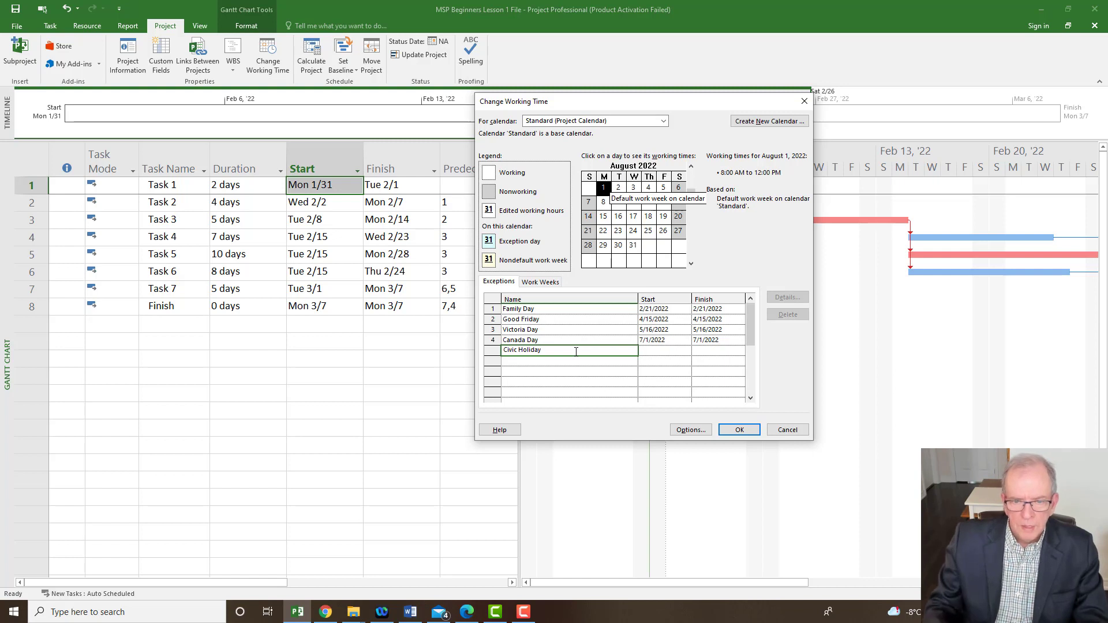
click(651, 350)
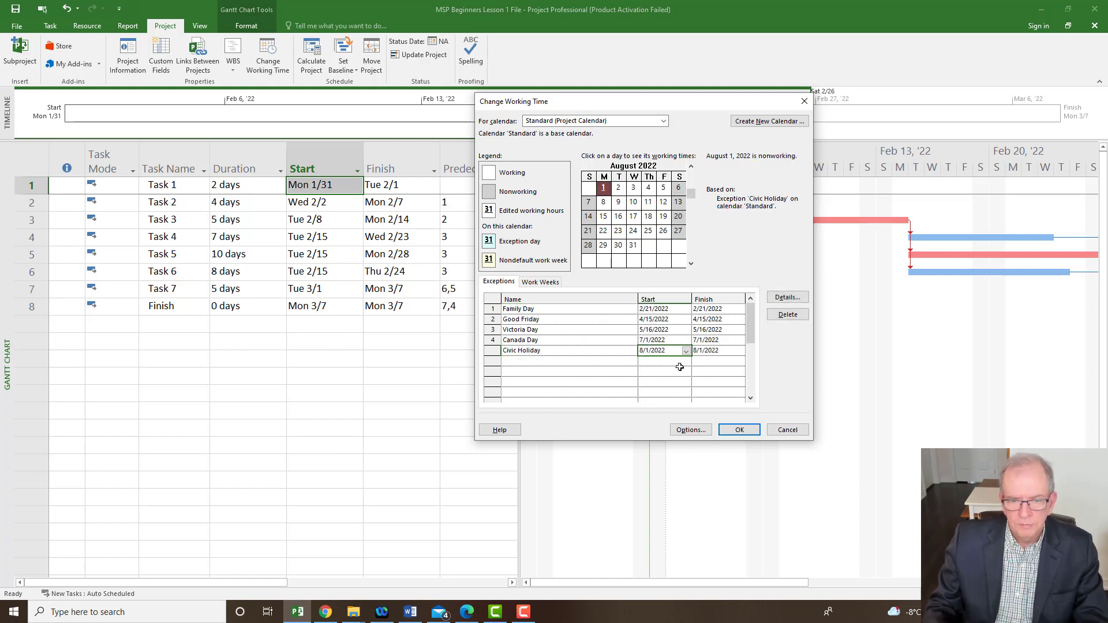
Add a nonworking exception named Christmas starting December 26, 2022 to the Standard calendar.
click(600, 361)
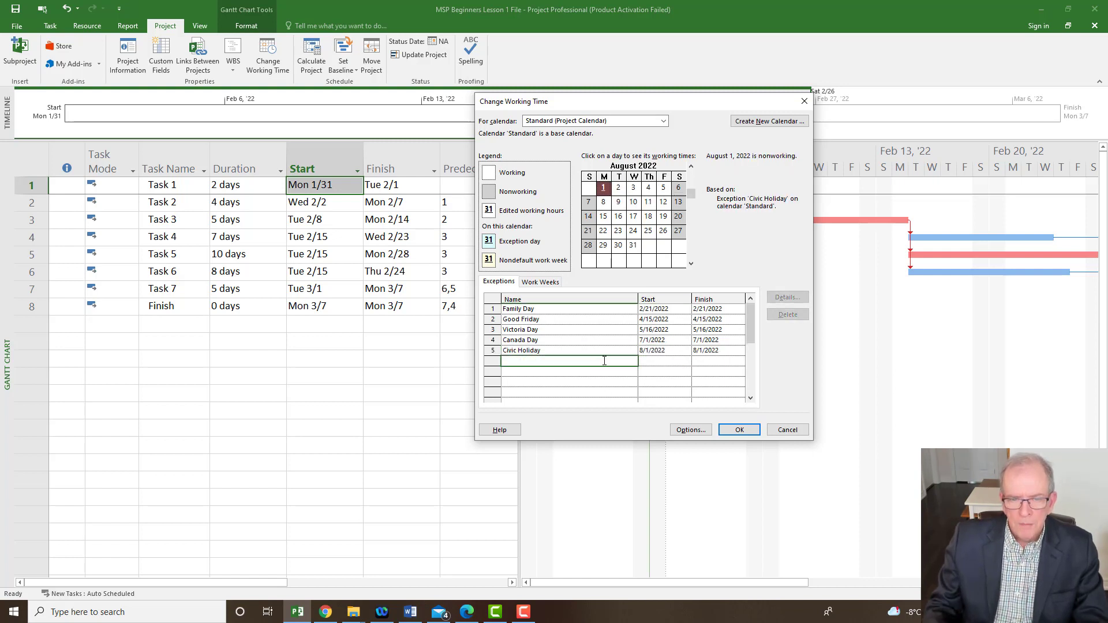
click(692, 264)
click(691, 265)
click(692, 264)
click(692, 264)
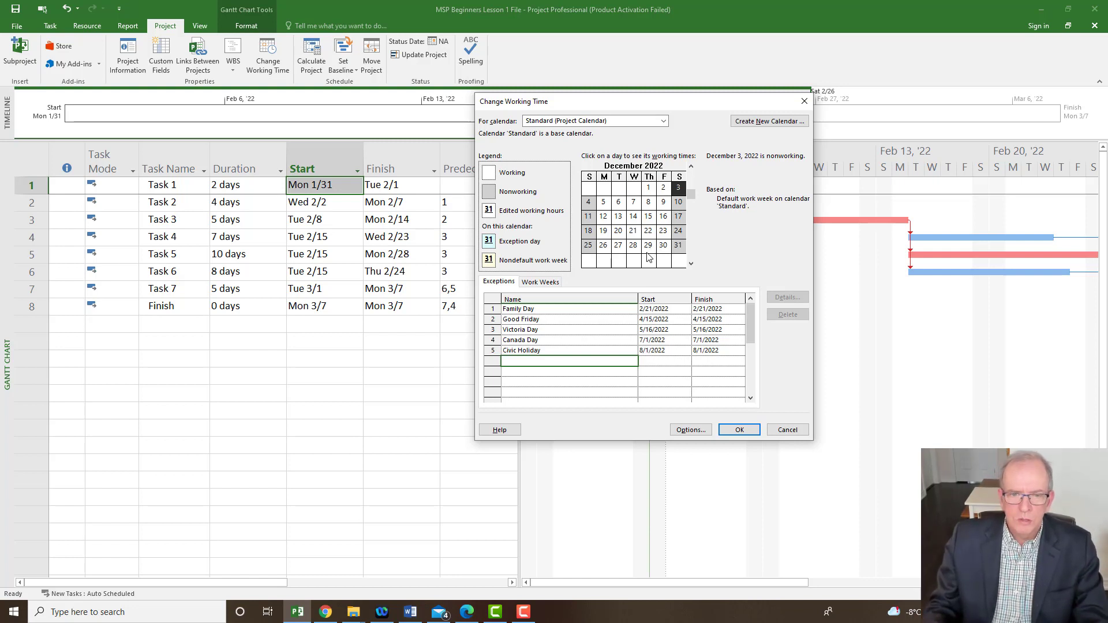
click(603, 245)
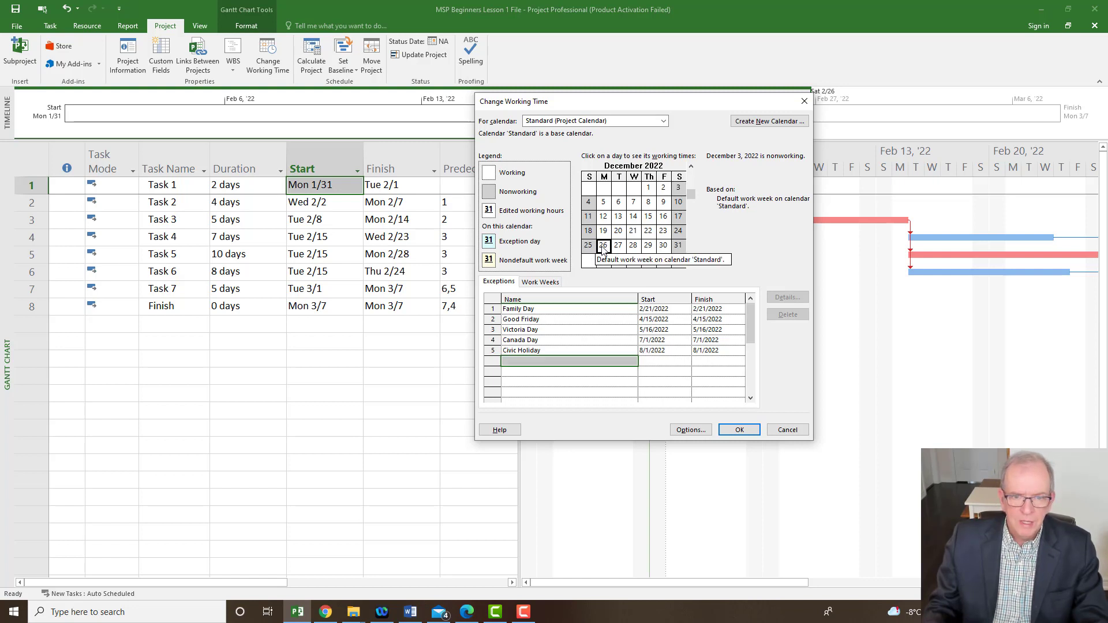
click(565, 365)
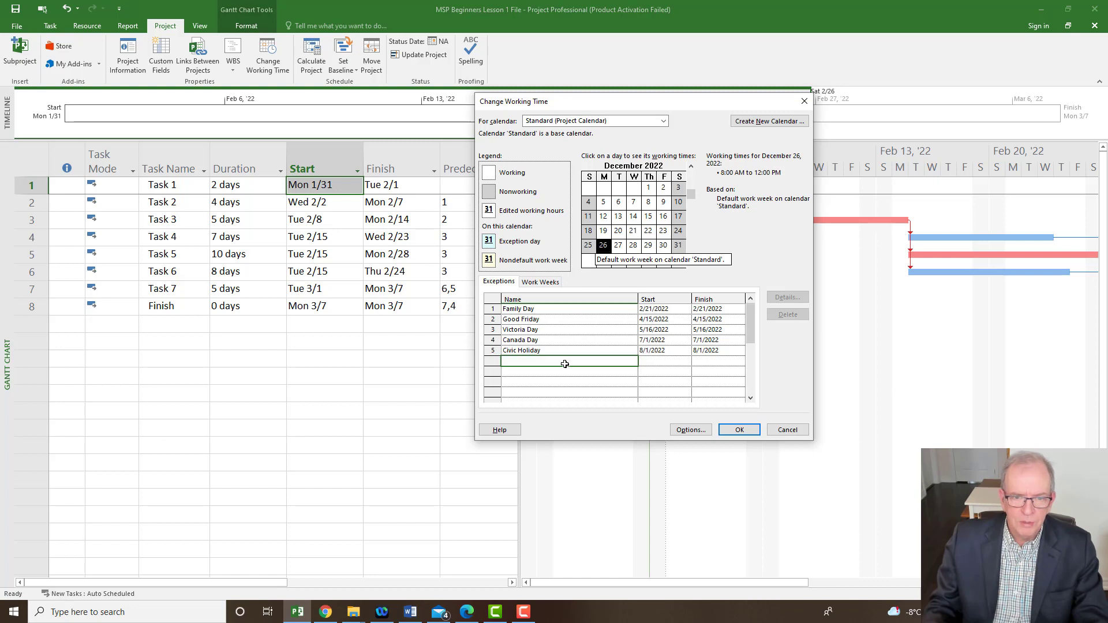
text(C)
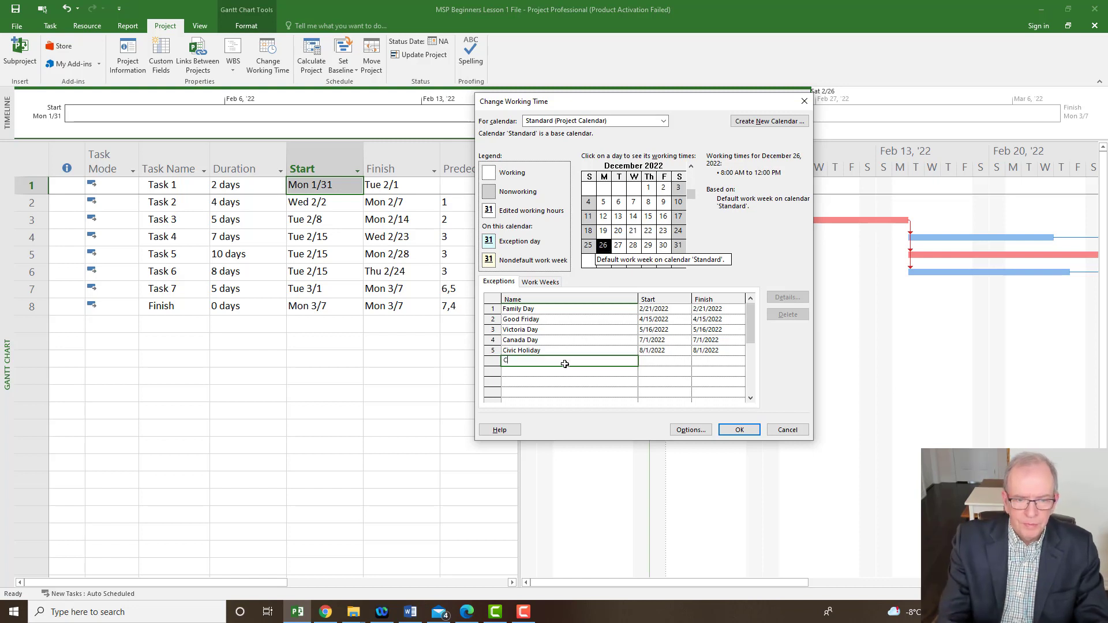
text(hristmas)
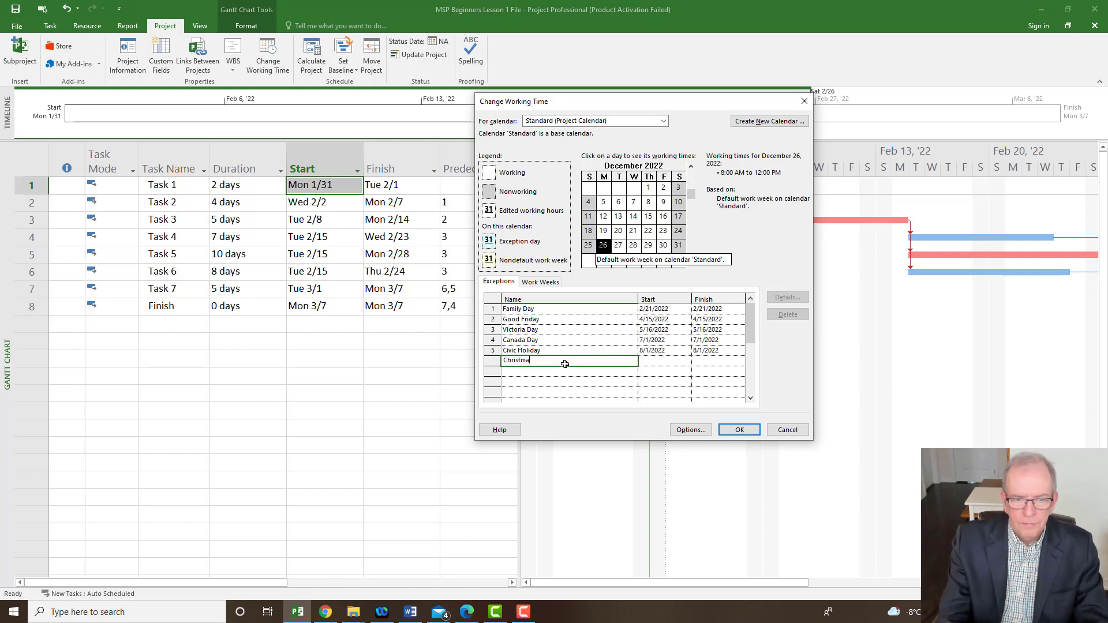
click(645, 360)
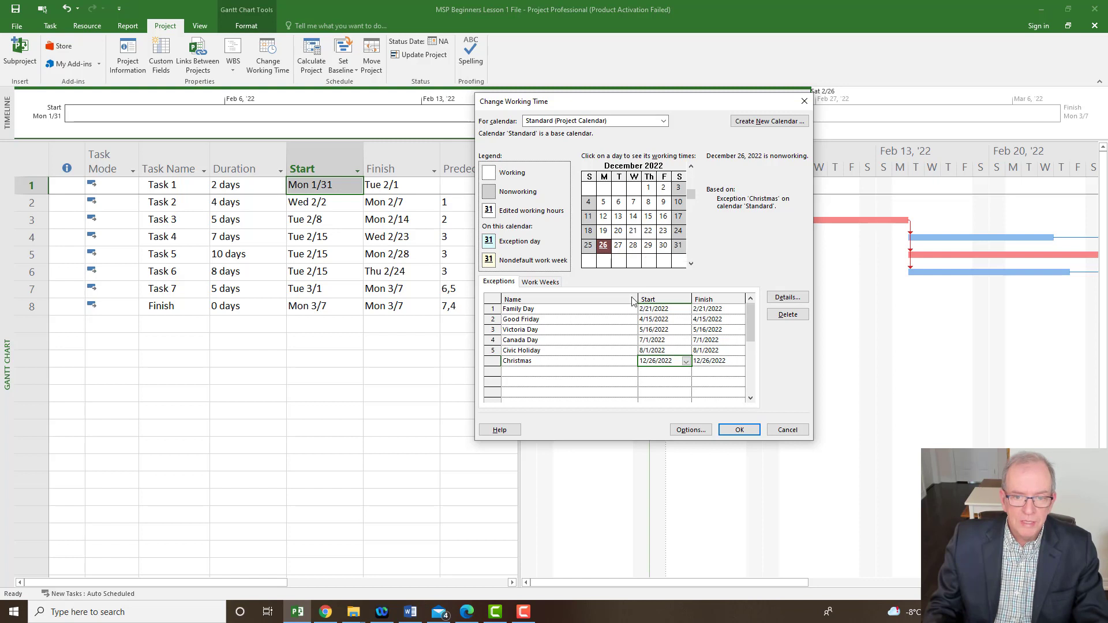
Set the finish date of the Christmas exception to December 27, 2022.
click(710, 361)
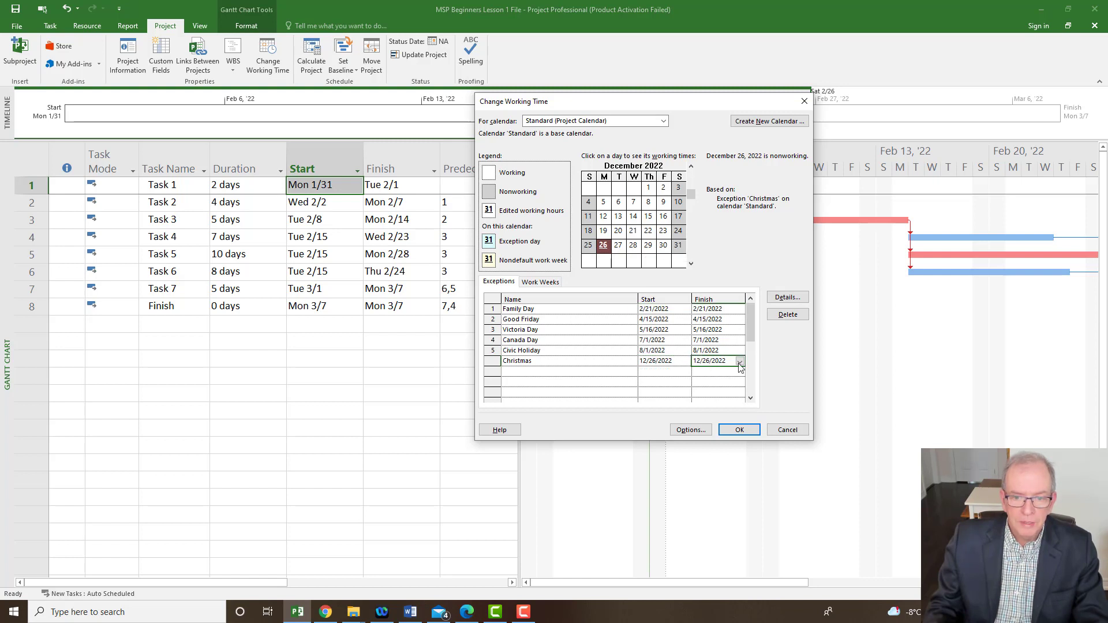
click(740, 362)
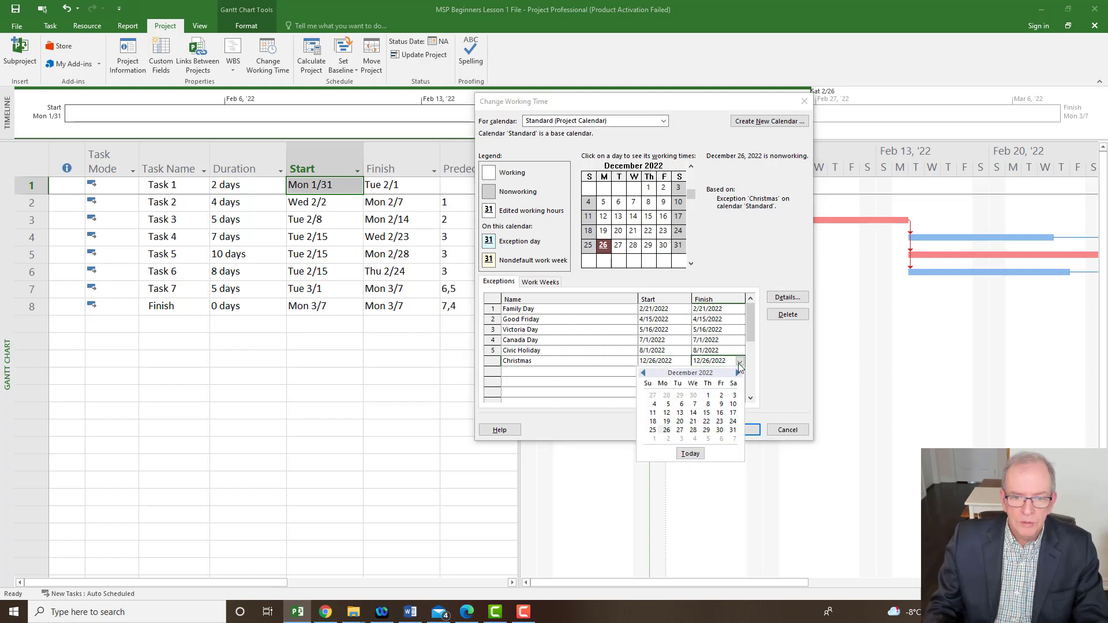
click(680, 430)
click(579, 371)
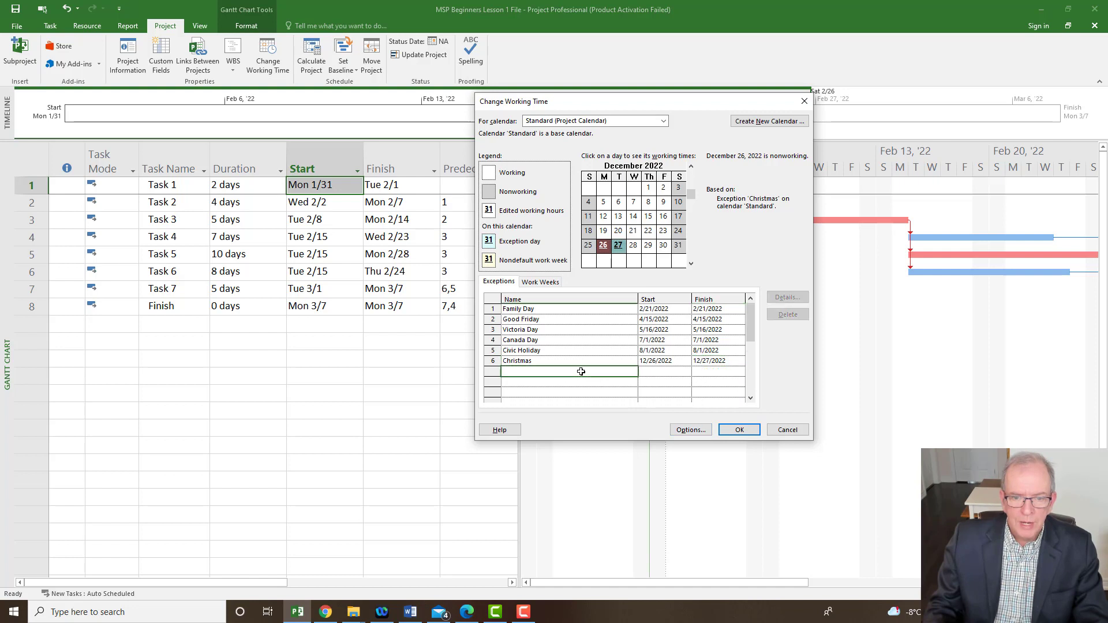
Extend the Christmas exception in the Standard calendar so that it finishes on December 30, 2022.
click(633, 249)
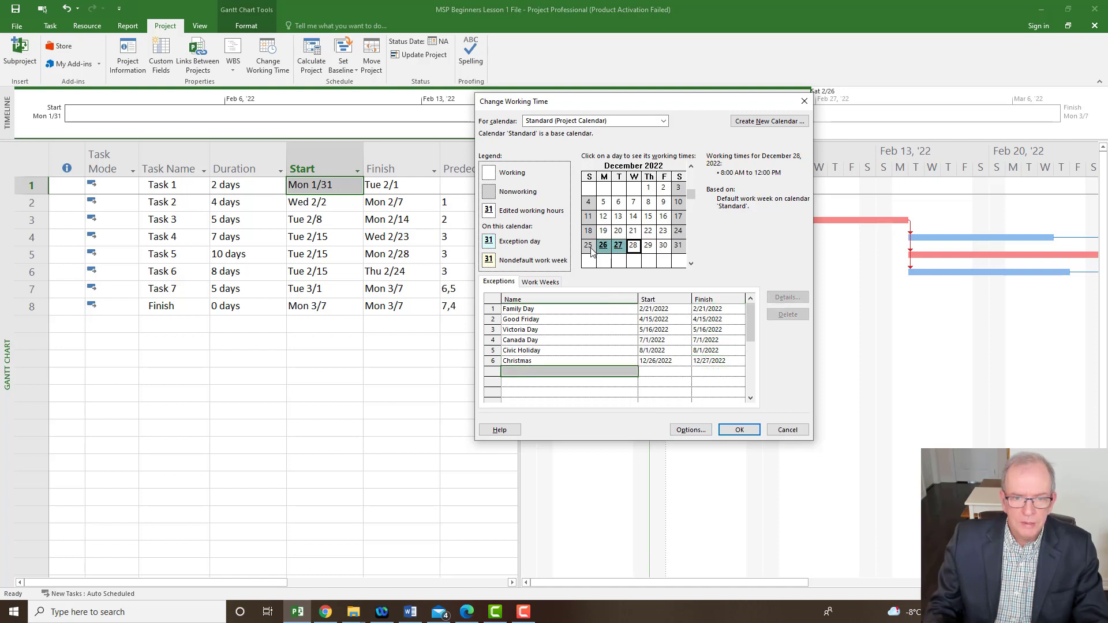
click(618, 249)
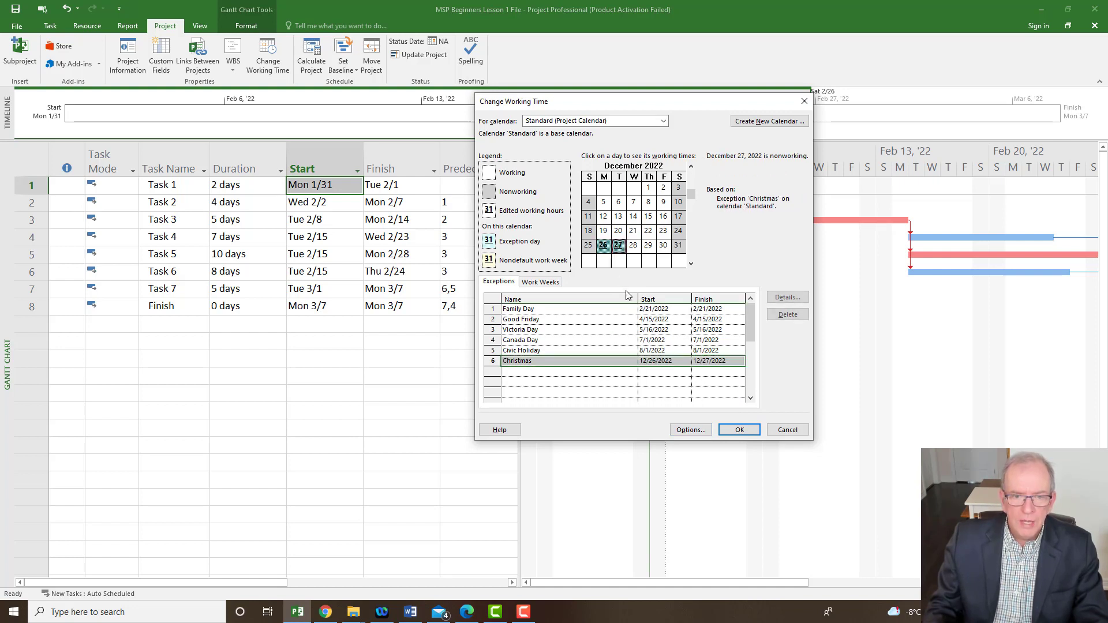
click(715, 360)
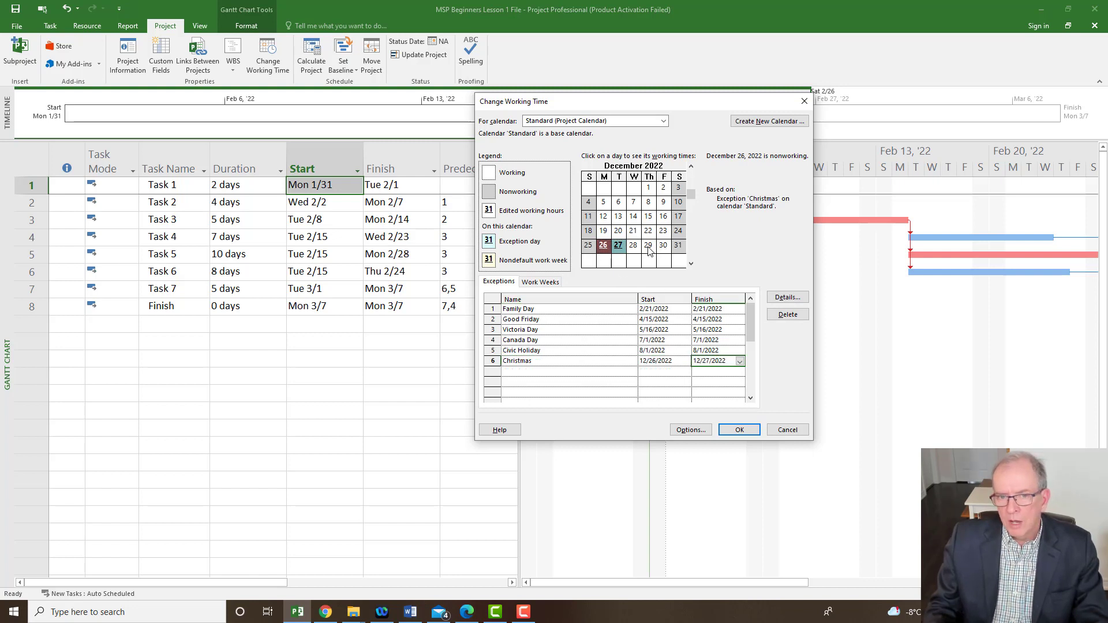
click(740, 362)
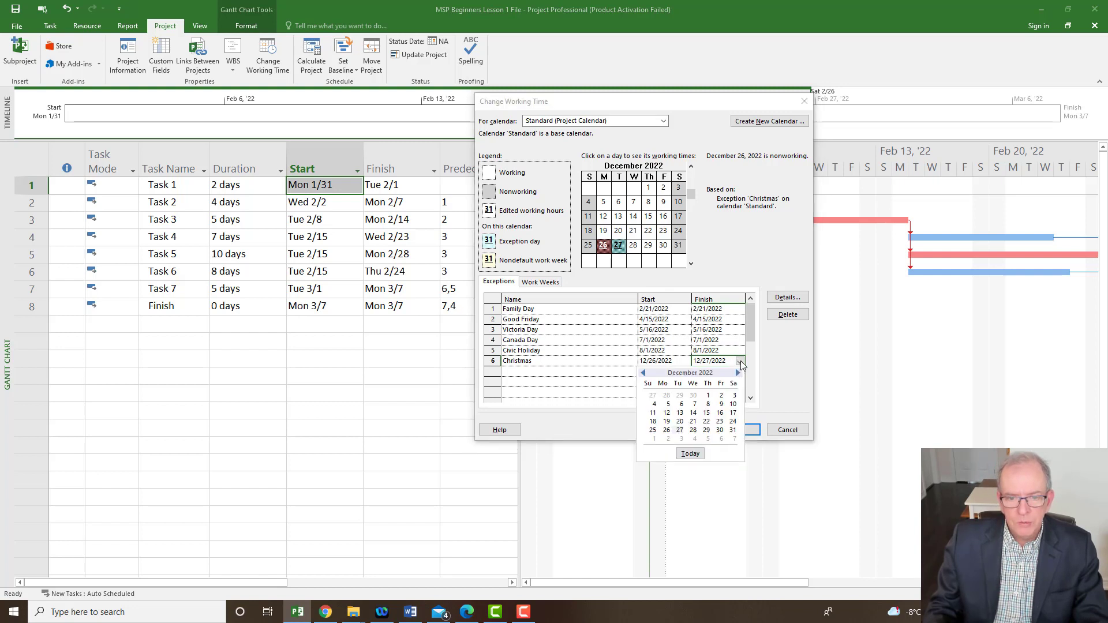
click(720, 430)
click(620, 373)
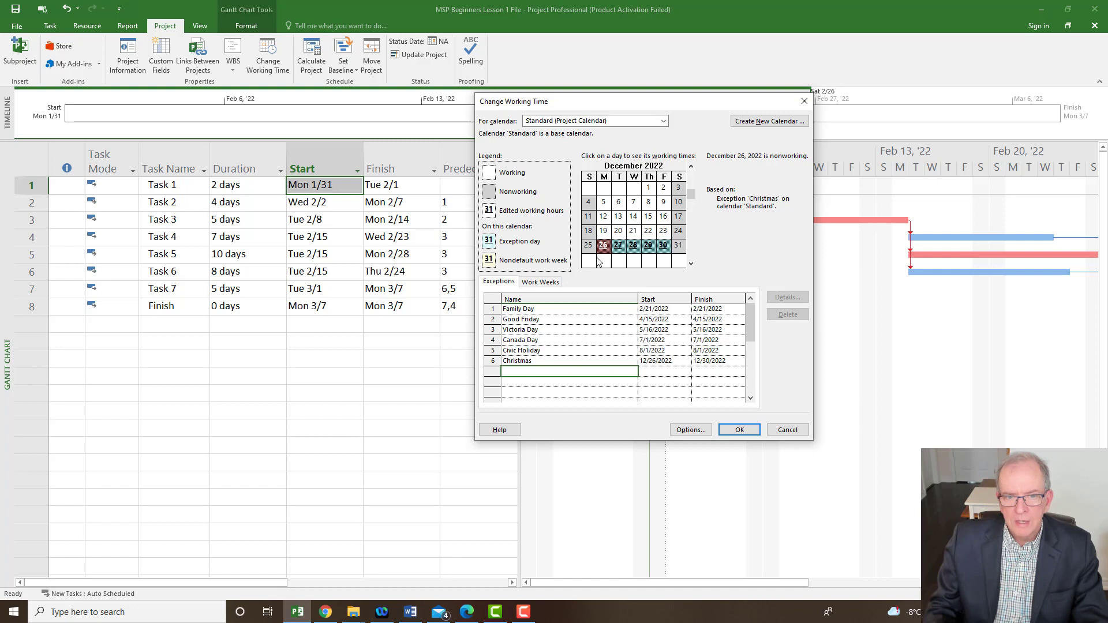
Review December 2022 and January 2023 in the Standard calendar and apply the holiday exceptions to the project.
click(691, 263)
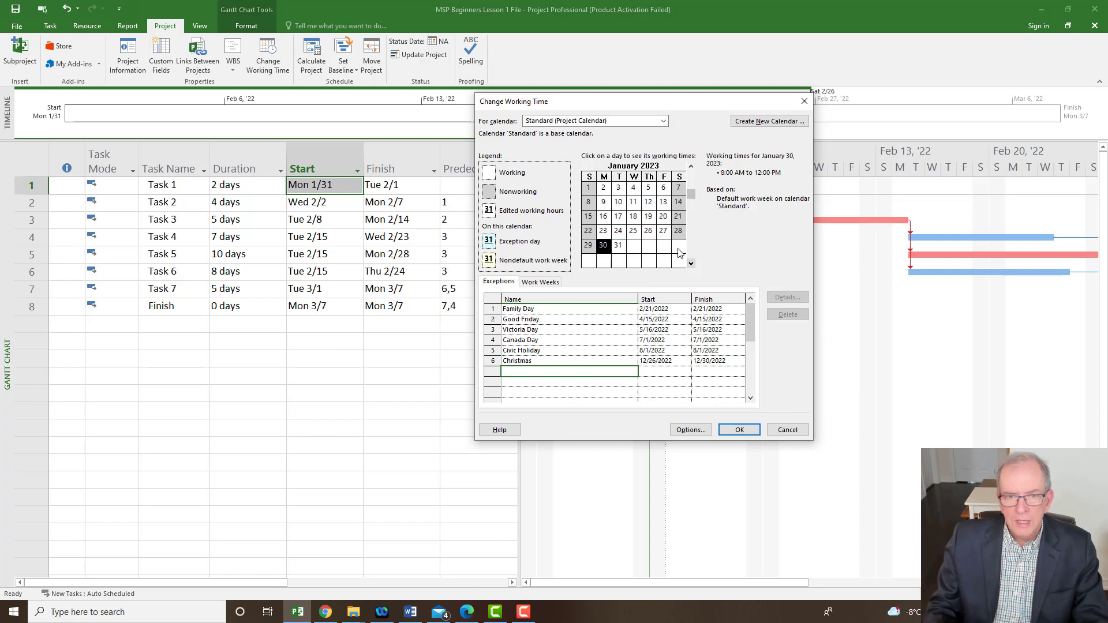
click(690, 166)
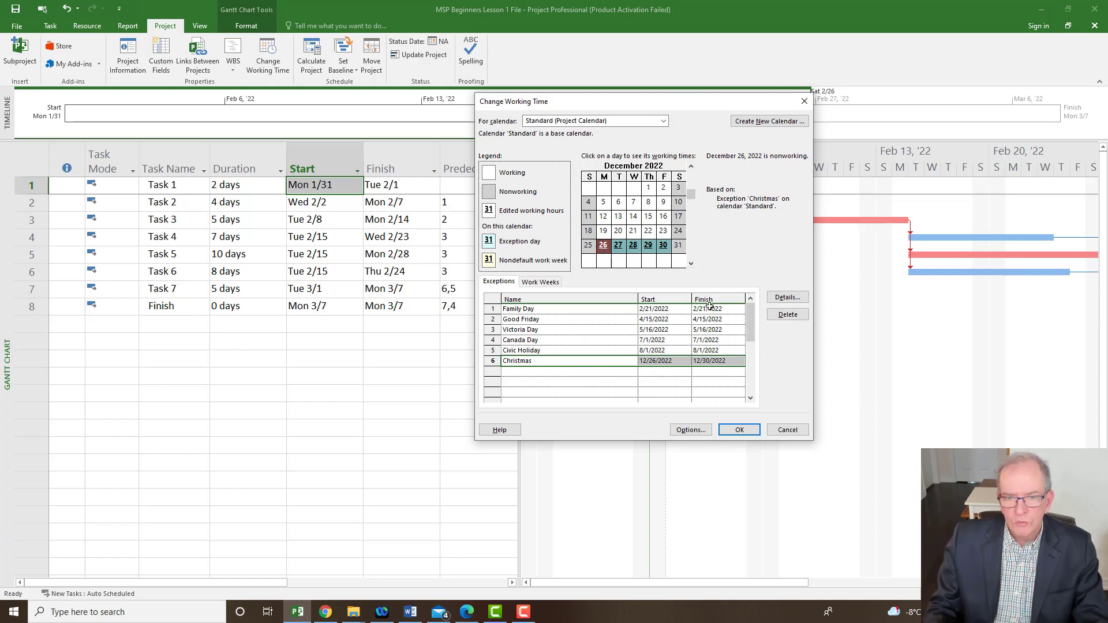
click(692, 264)
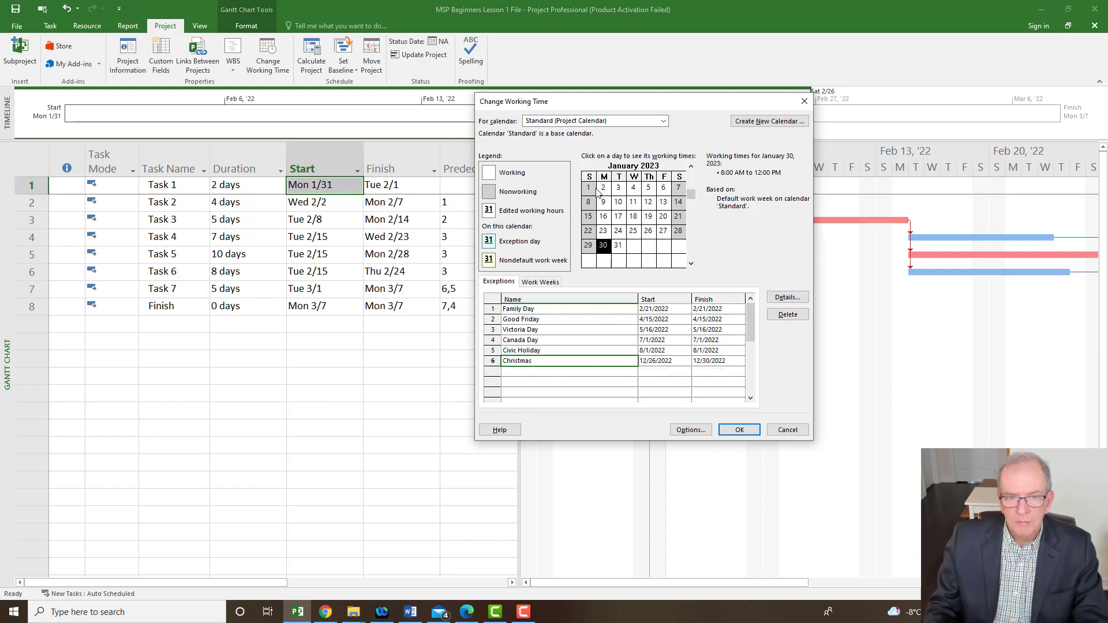
click(691, 165)
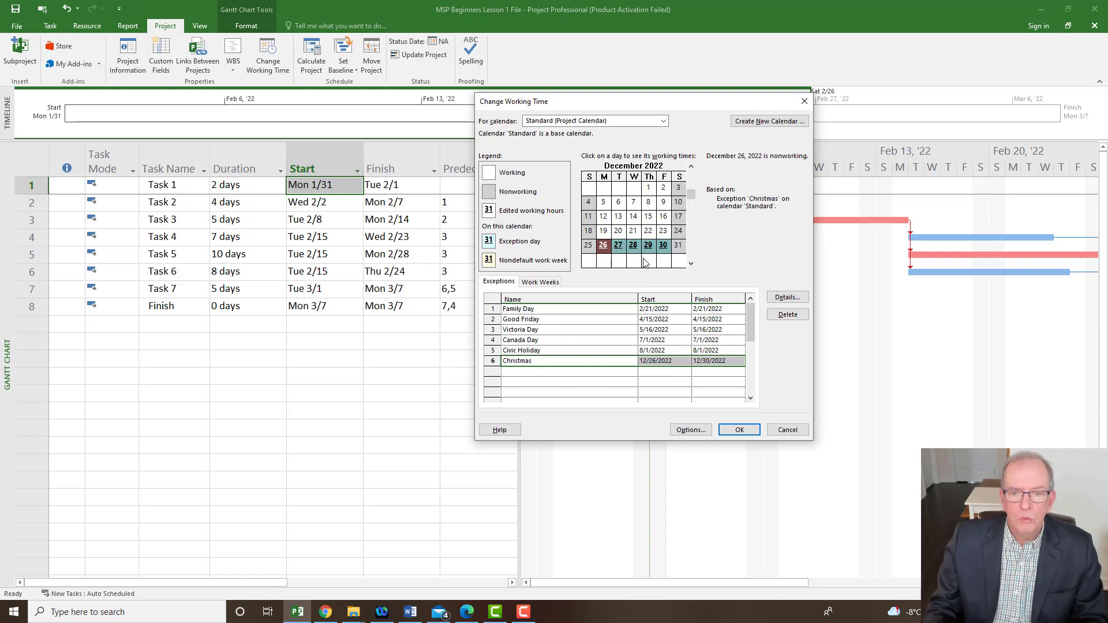
click(580, 376)
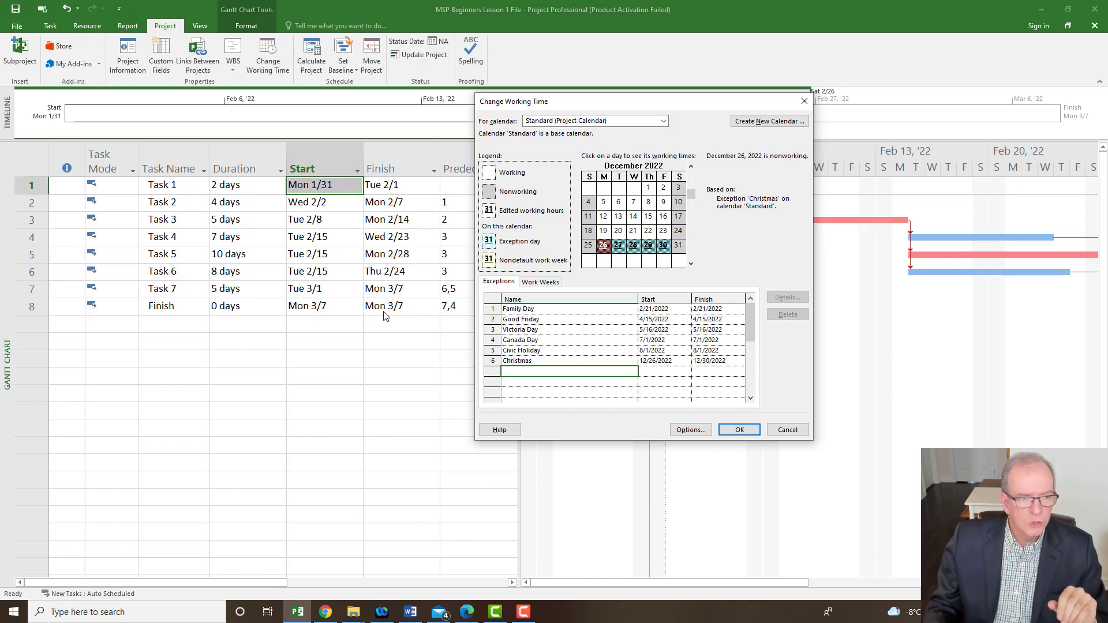
click(734, 432)
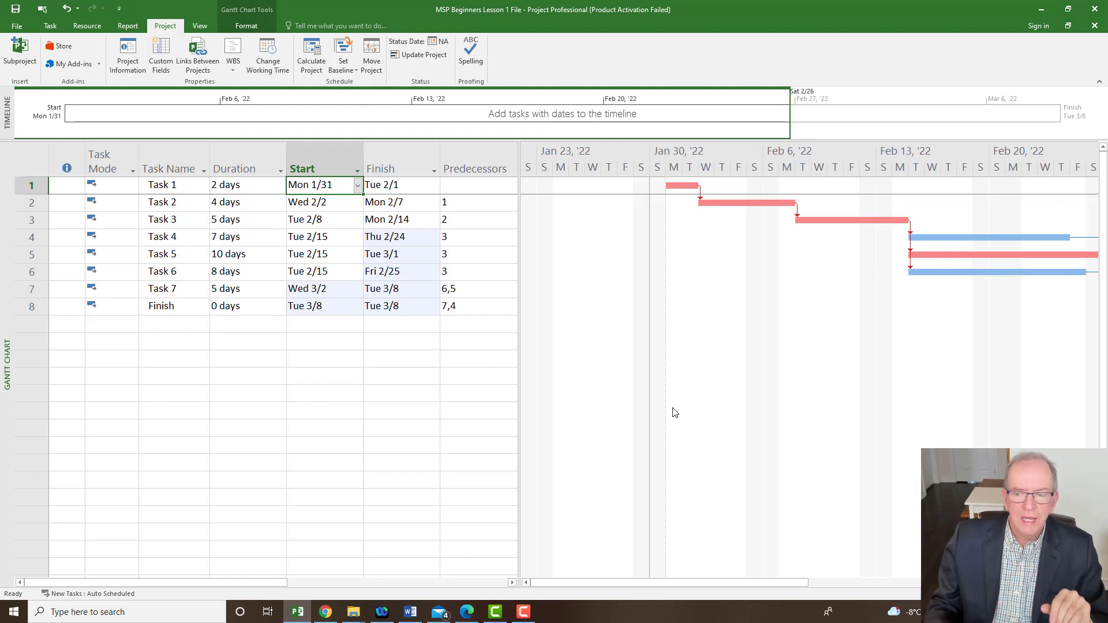
Examine the Gantt chart from February onwards and the rescheduled start and finish dates of Tasks 4 and 5.
drag(708, 584, 809, 584)
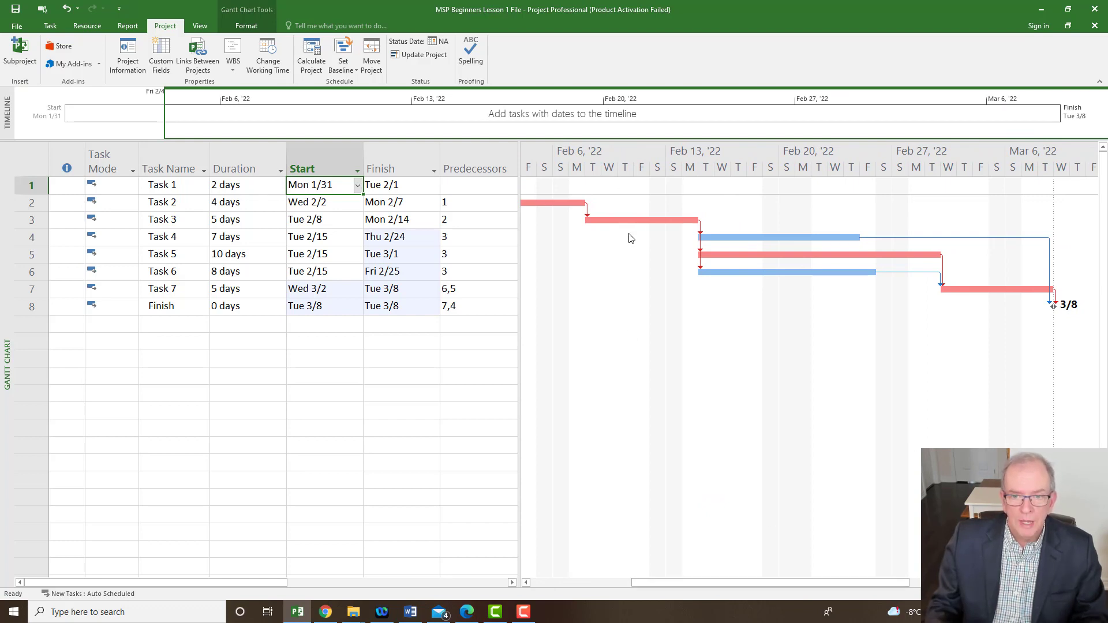
drag(714, 584, 1057, 585)
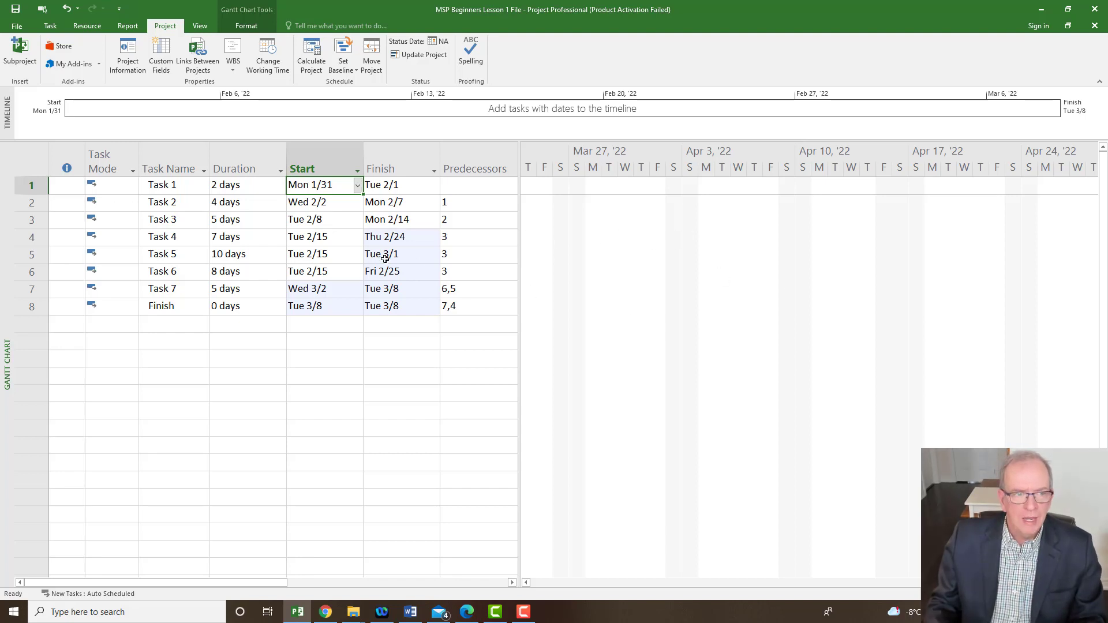
click(346, 257)
click(383, 239)
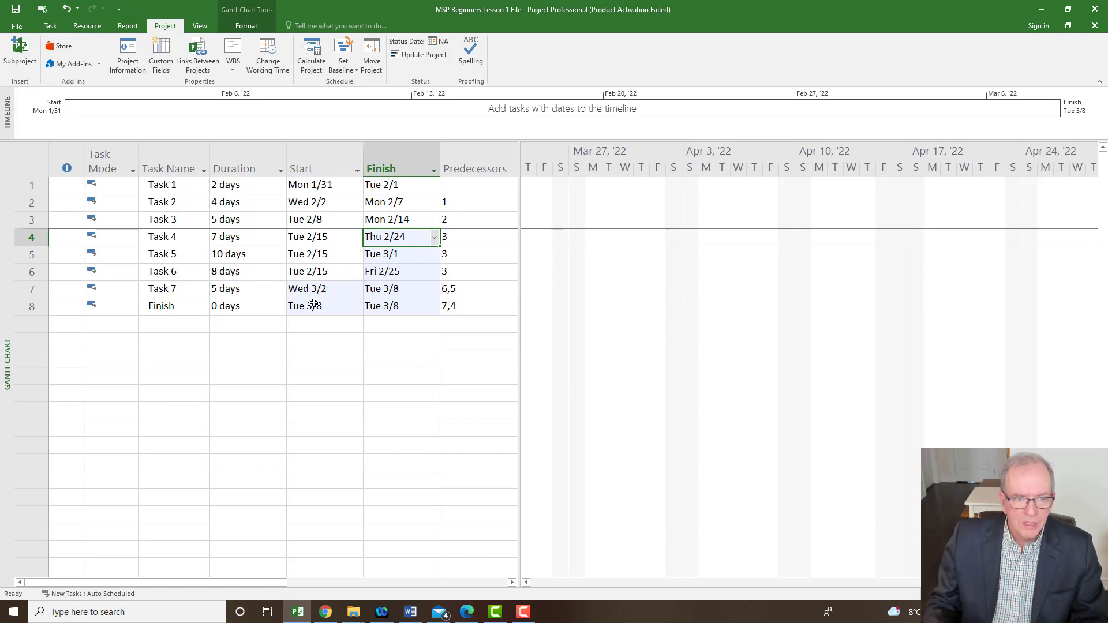
Try a duration of 8 days for Task 4 and return it to 7 days.
click(260, 236)
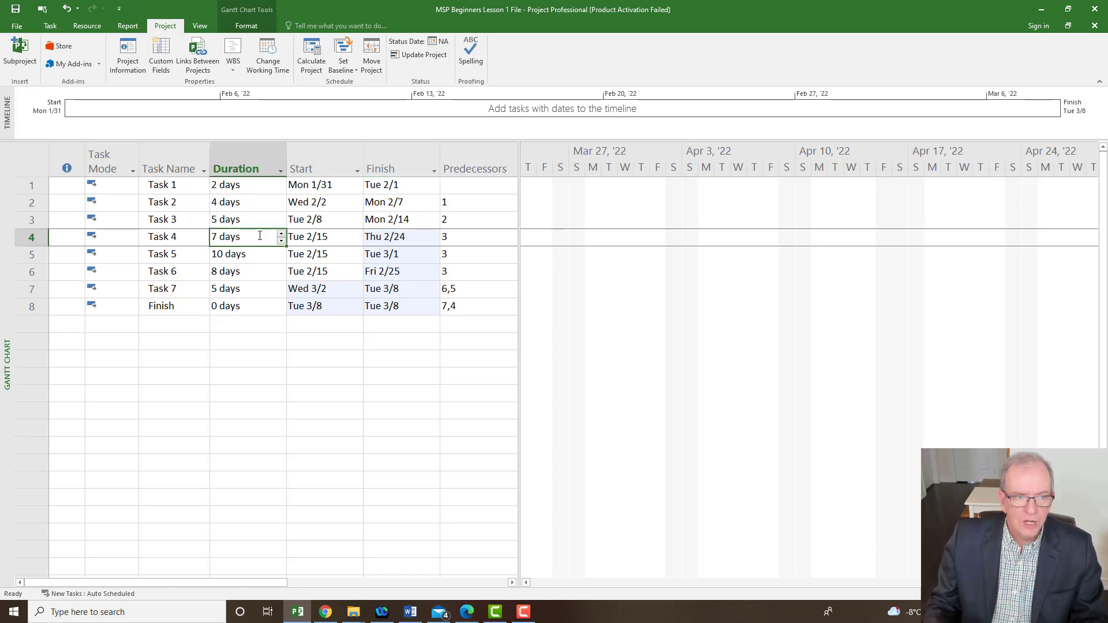
click(281, 236)
click(269, 257)
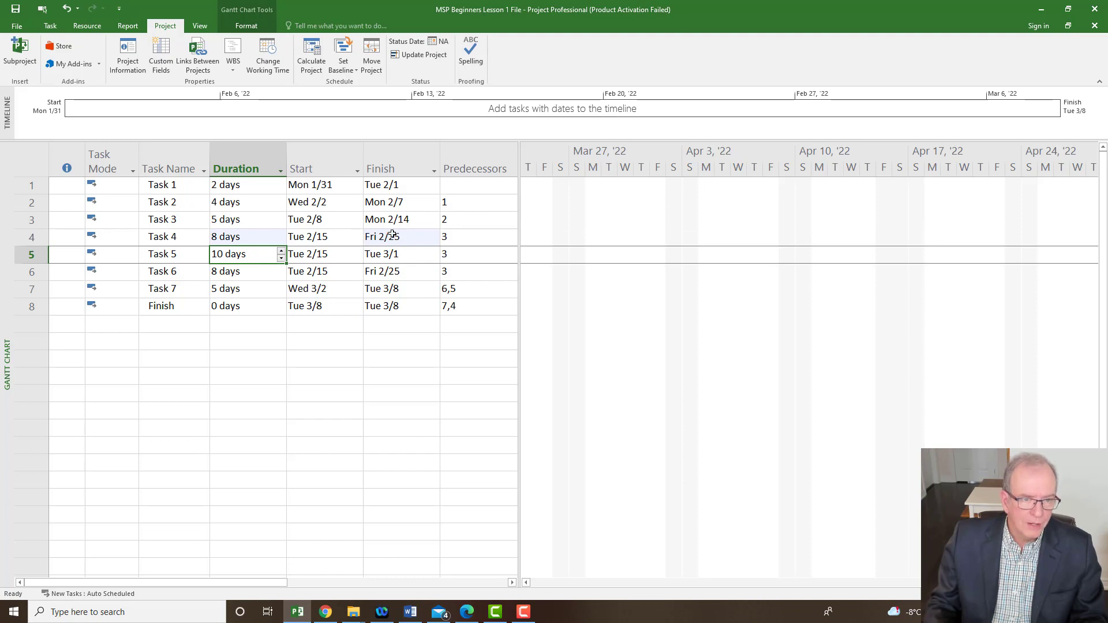
click(274, 239)
click(281, 242)
click(271, 254)
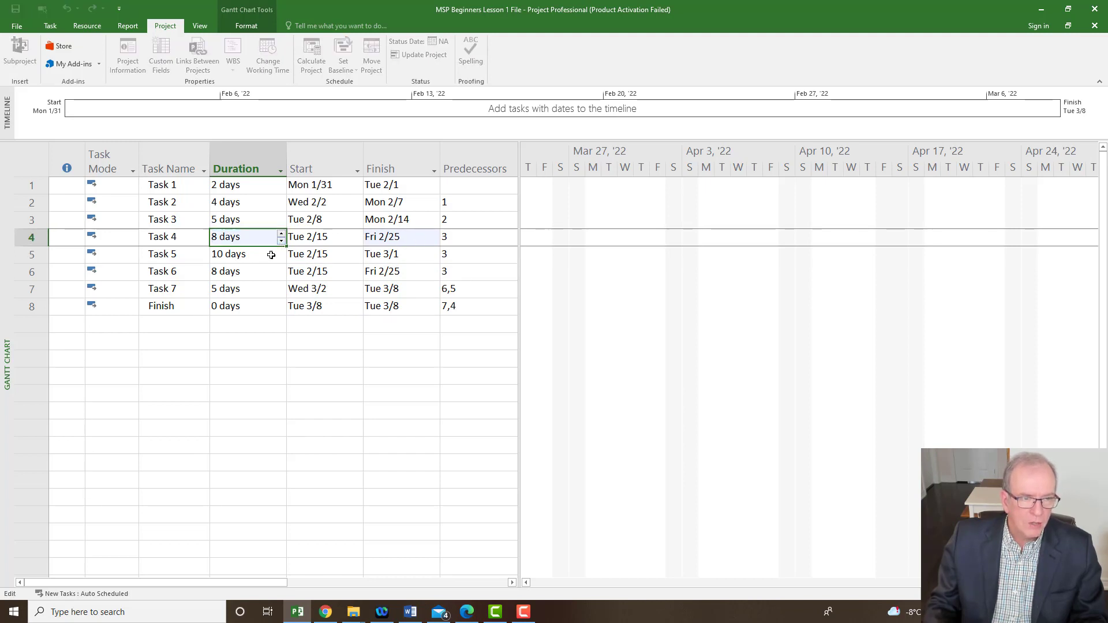
click(271, 255)
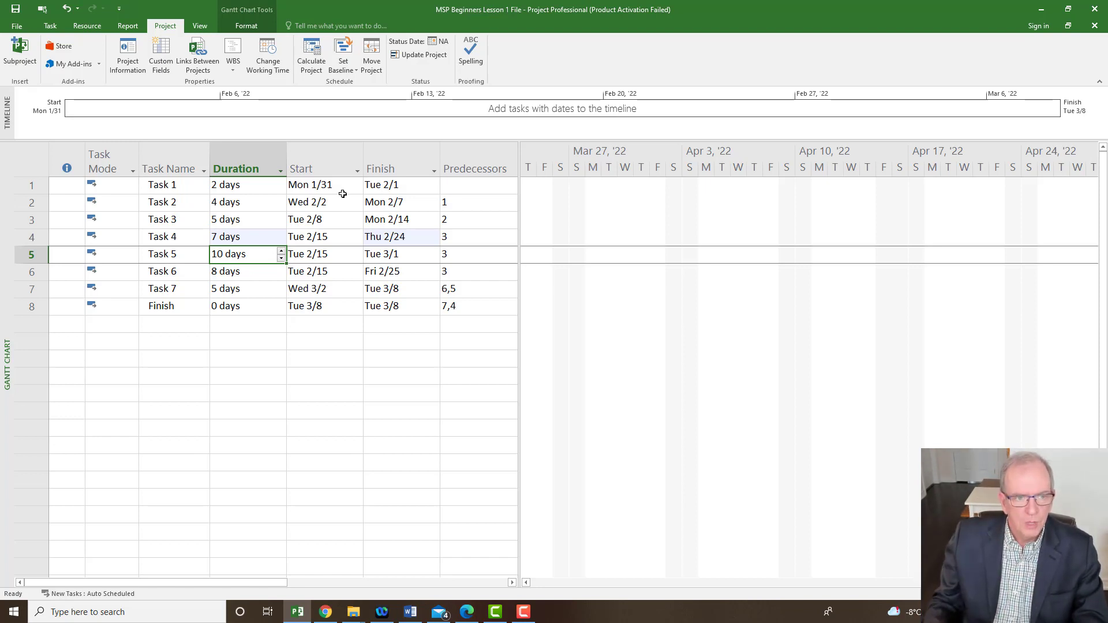
Reopen the Standard calendar's working times at February 2022 and enter a new exception named February Saturday work days.
click(268, 58)
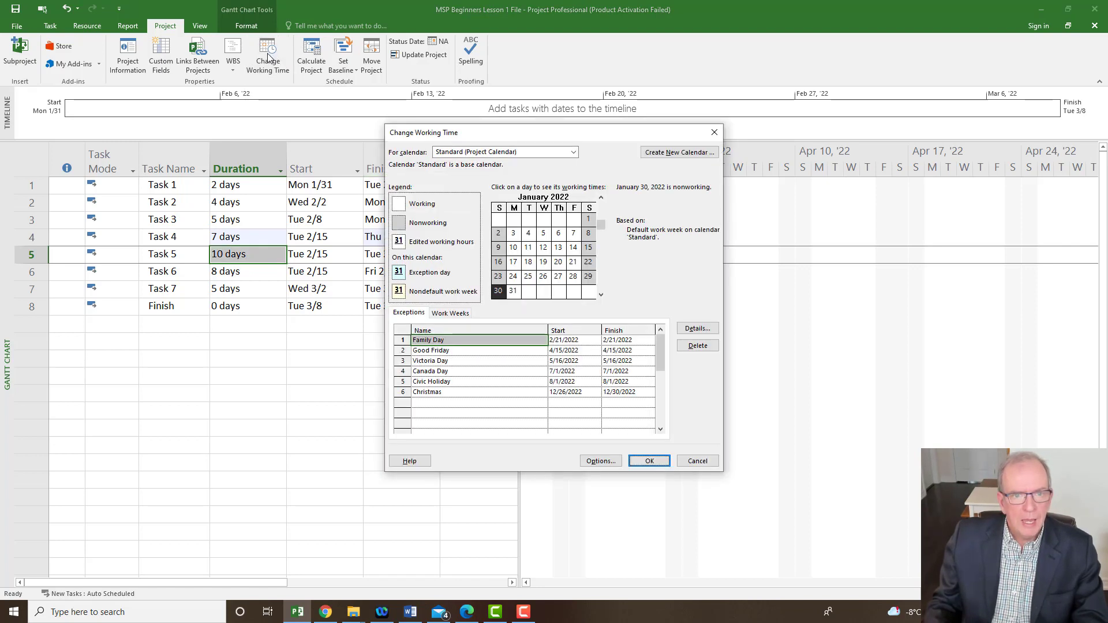
drag(549, 139, 747, 100)
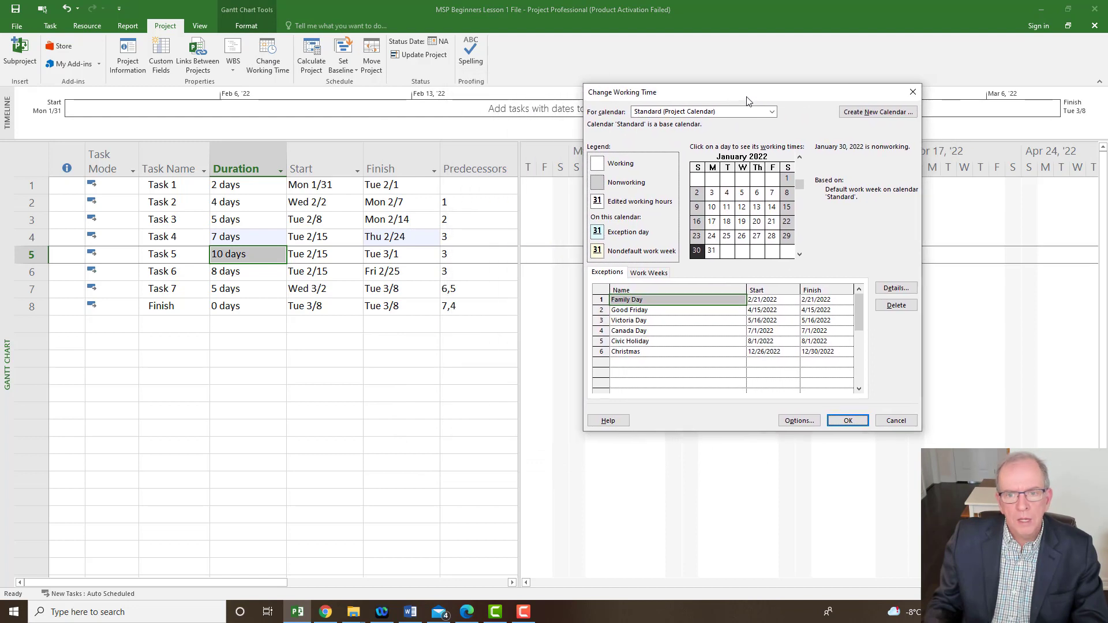
click(800, 256)
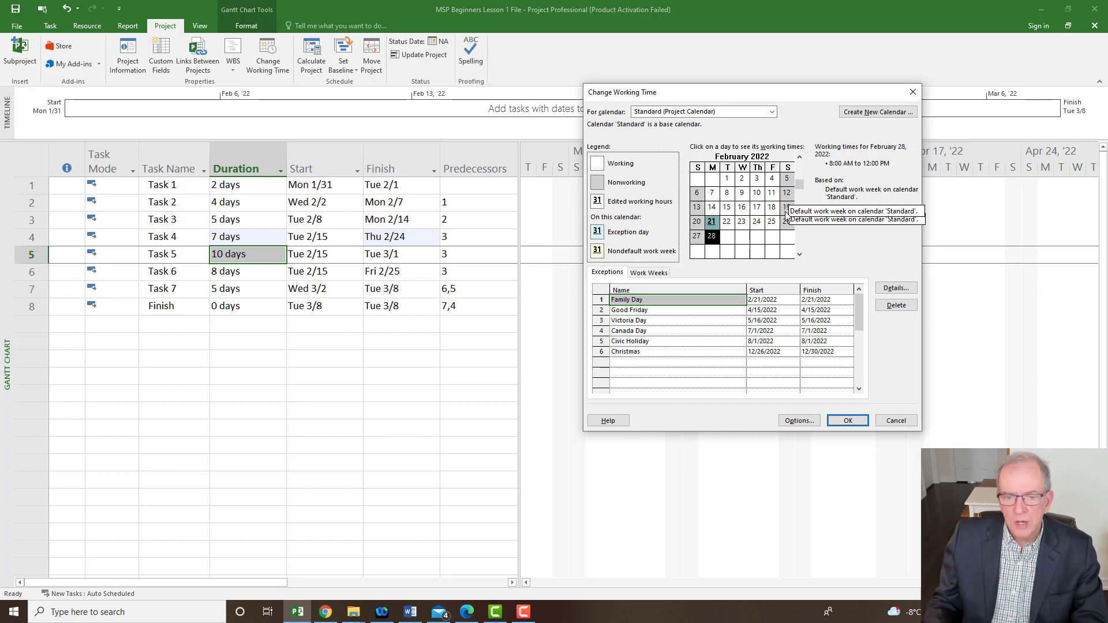
click(645, 361)
text(Fe)
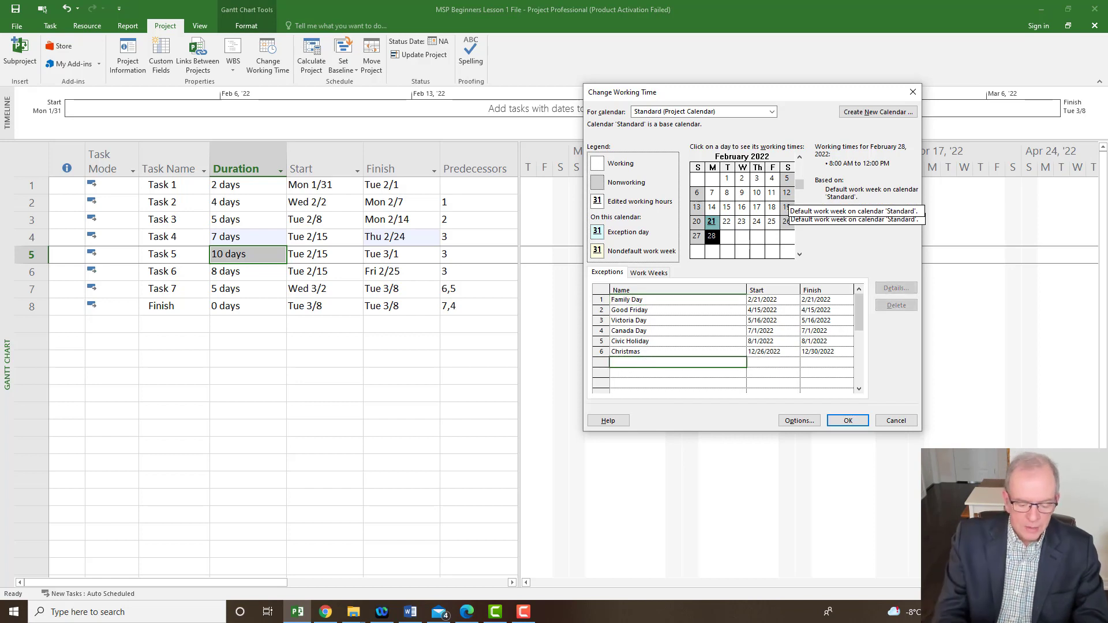
text(b)
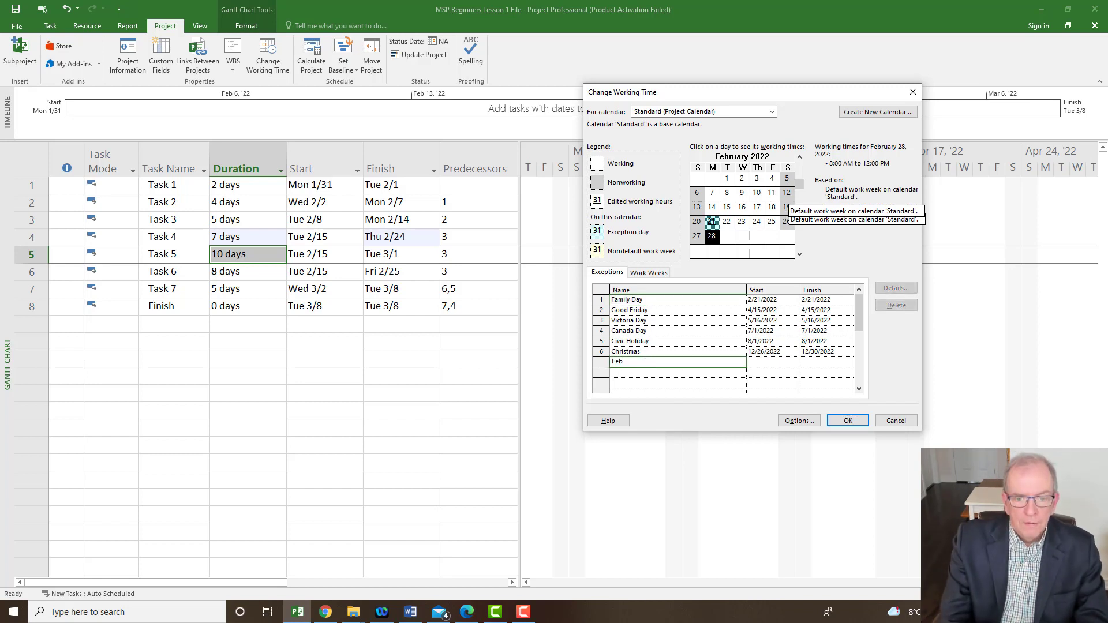
text(ruary)
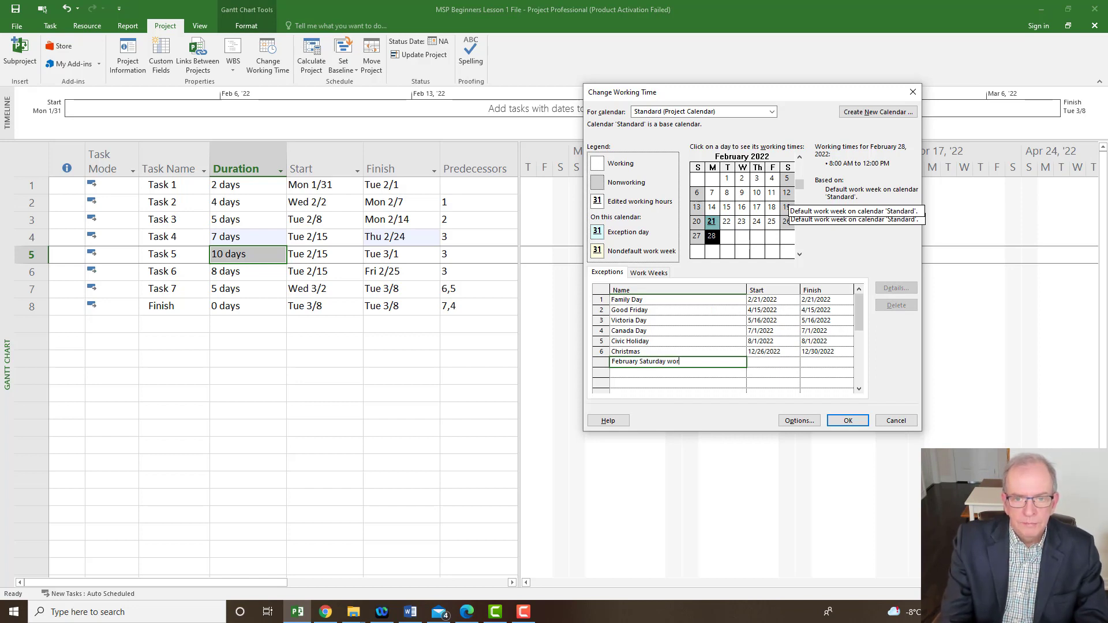
text(Saturday work days)
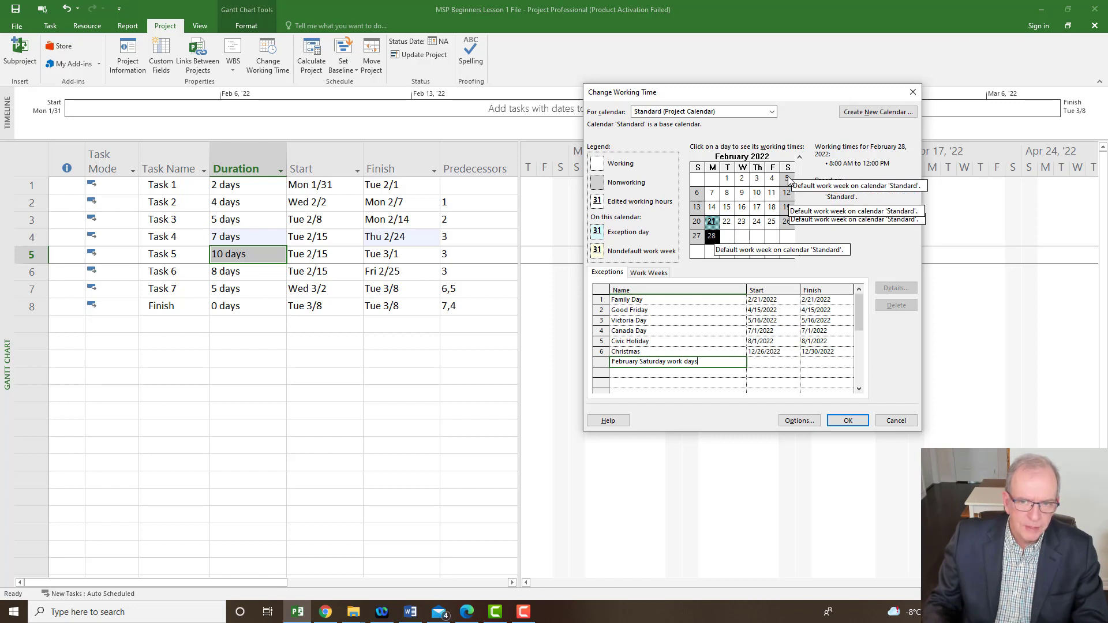
Set the start date of the February Saturday work days exception to February 5, 2022.
click(758, 362)
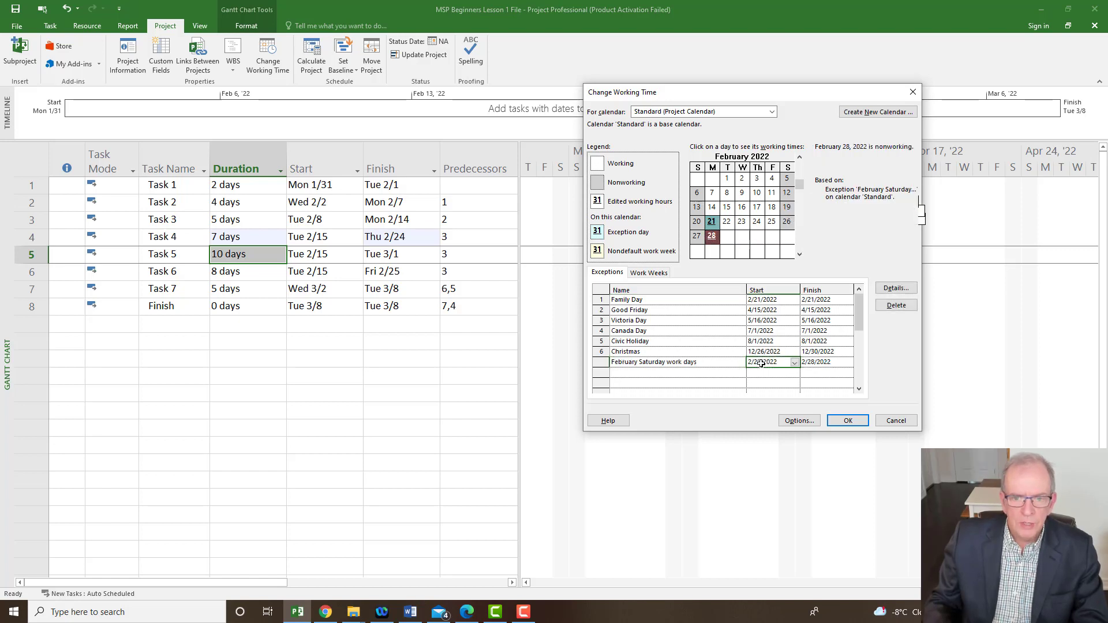
click(794, 362)
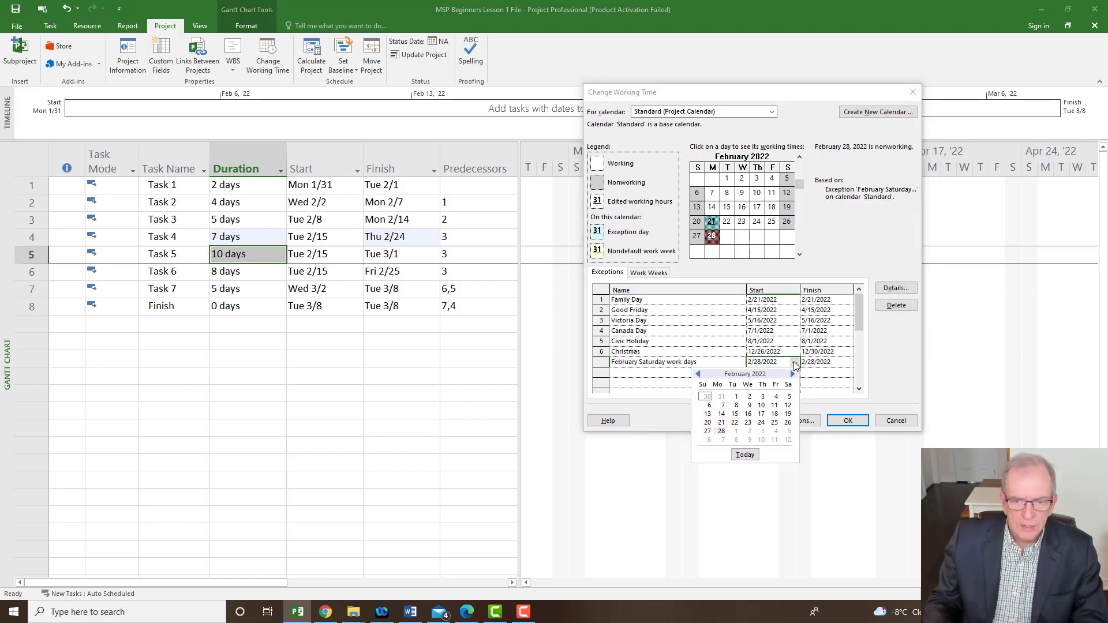
click(789, 396)
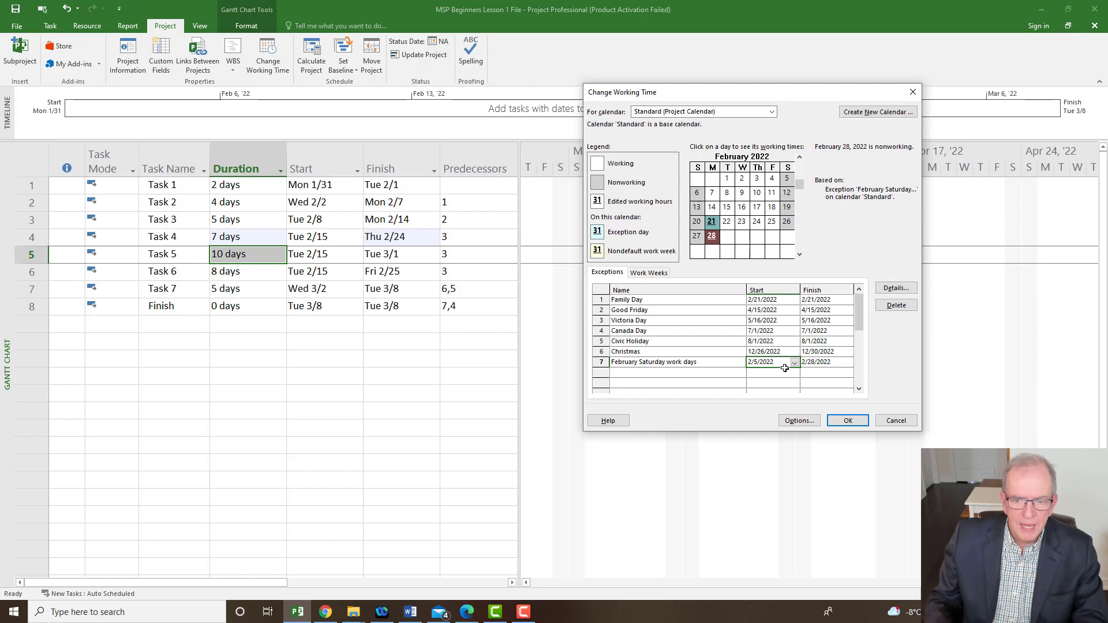
click(721, 370)
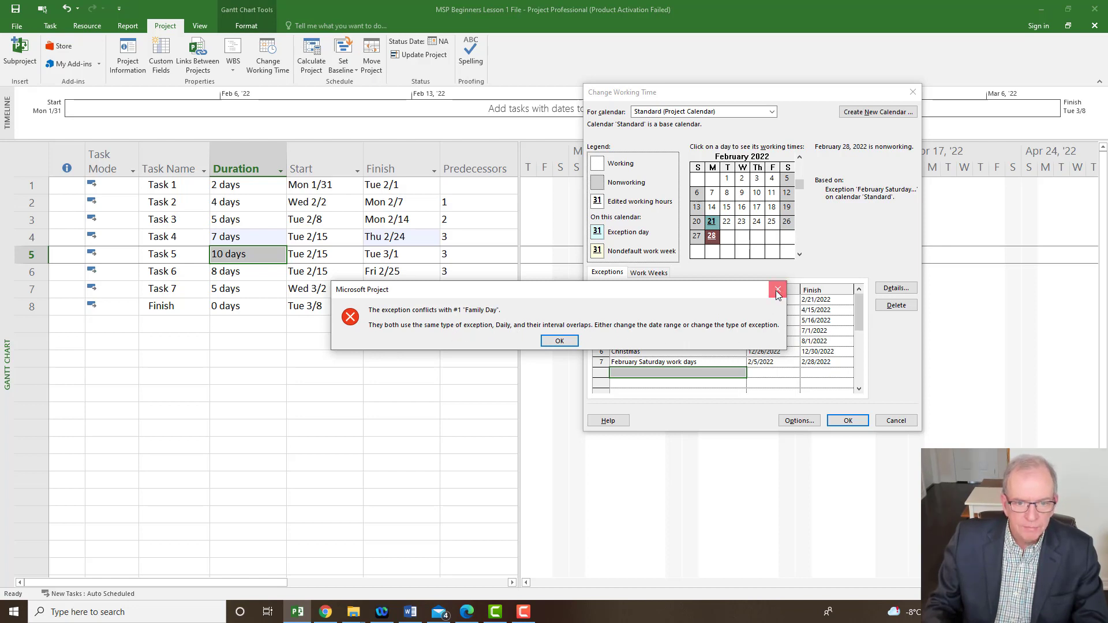
click(559, 340)
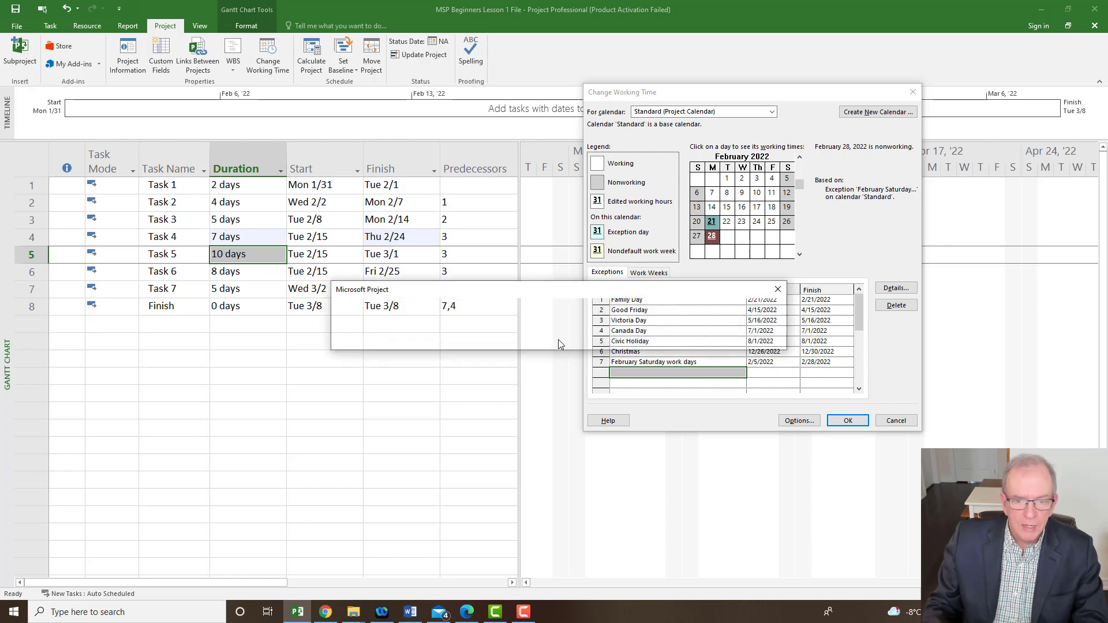
click(561, 341)
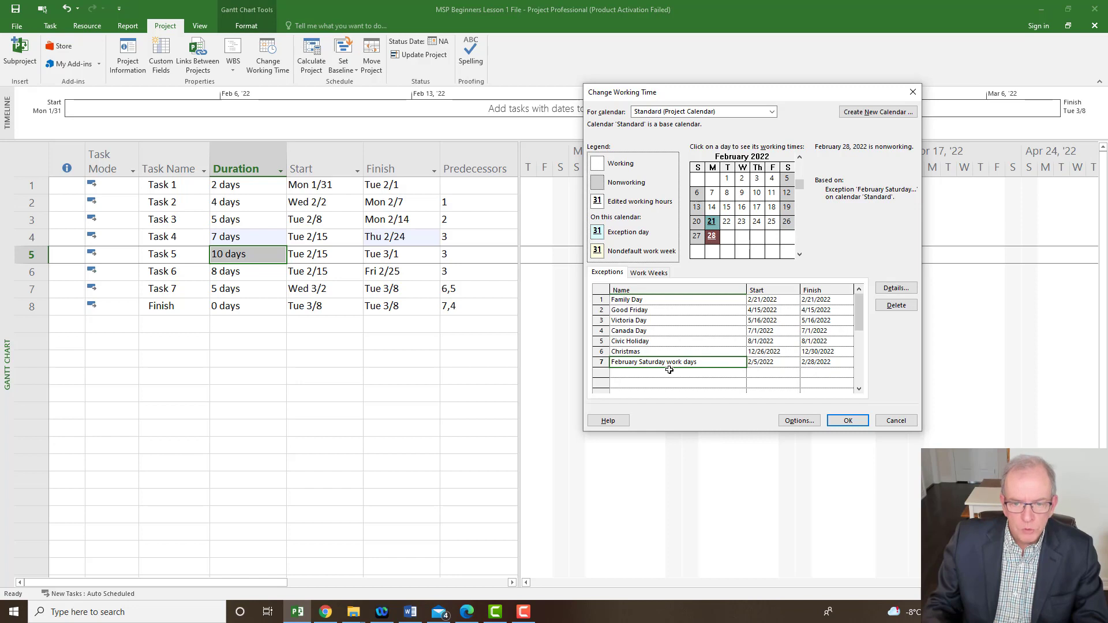
Set the finish date of the February Saturday work days exception to February 5, 2022.
click(771, 363)
click(829, 362)
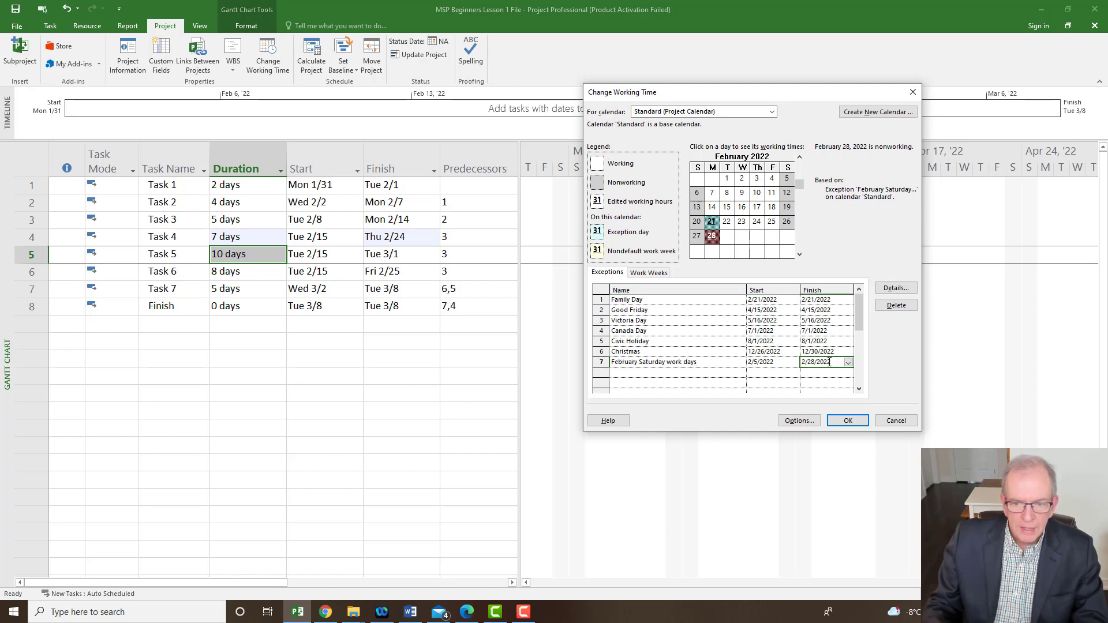
click(848, 362)
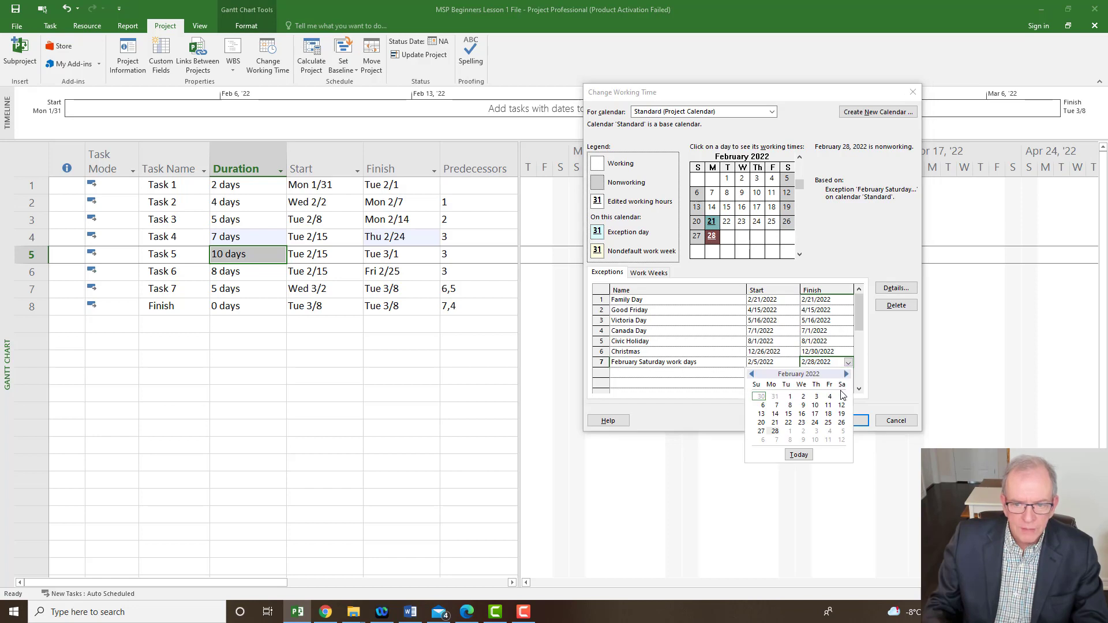
click(842, 397)
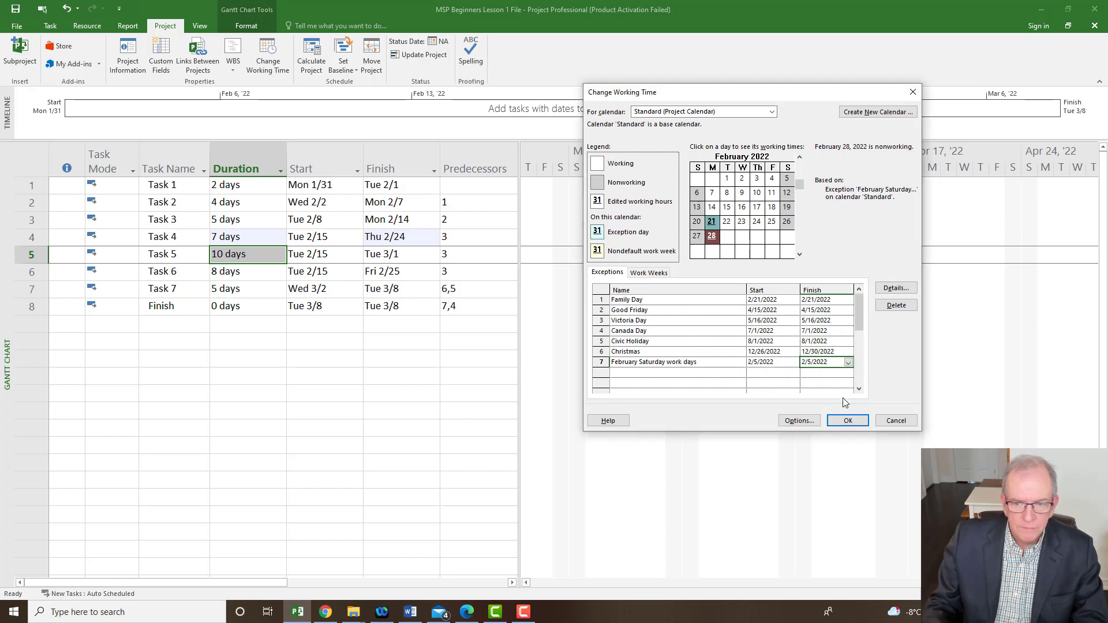
click(714, 376)
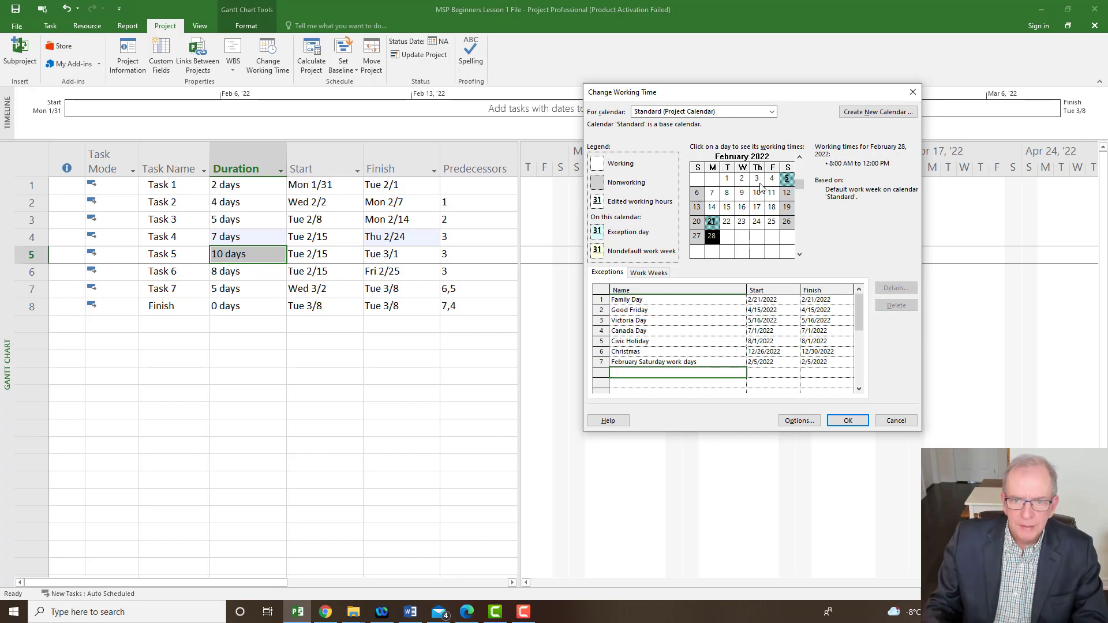
Open the details of the February Saturday work days exception and make it working time, 8:00 AM to 12:00 PM and 1:00 PM to 5:00 PM.
click(675, 362)
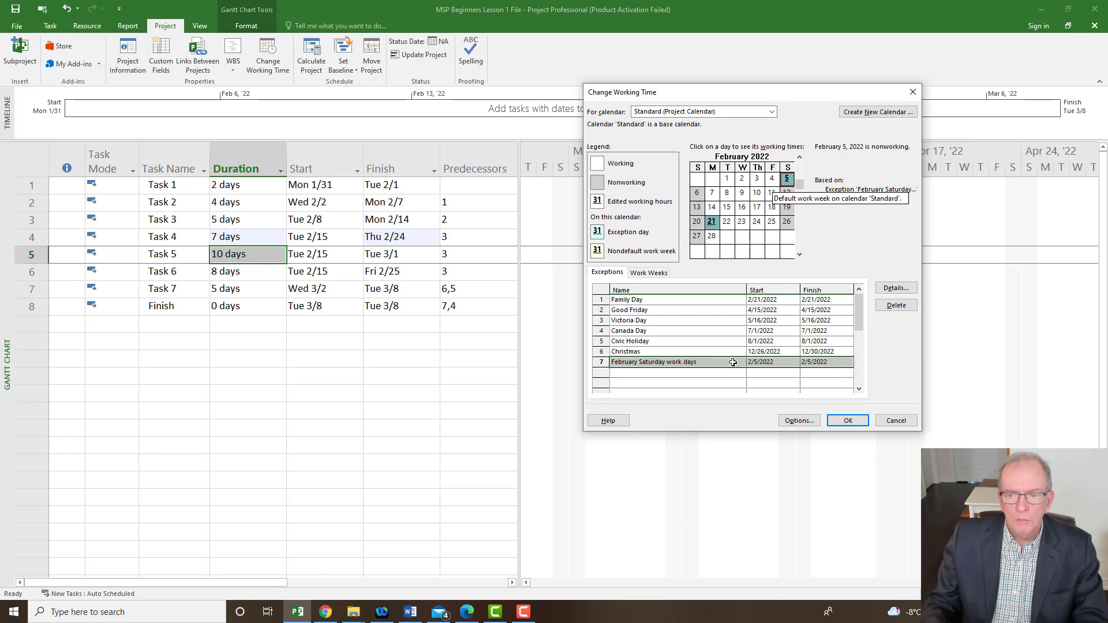
click(895, 289)
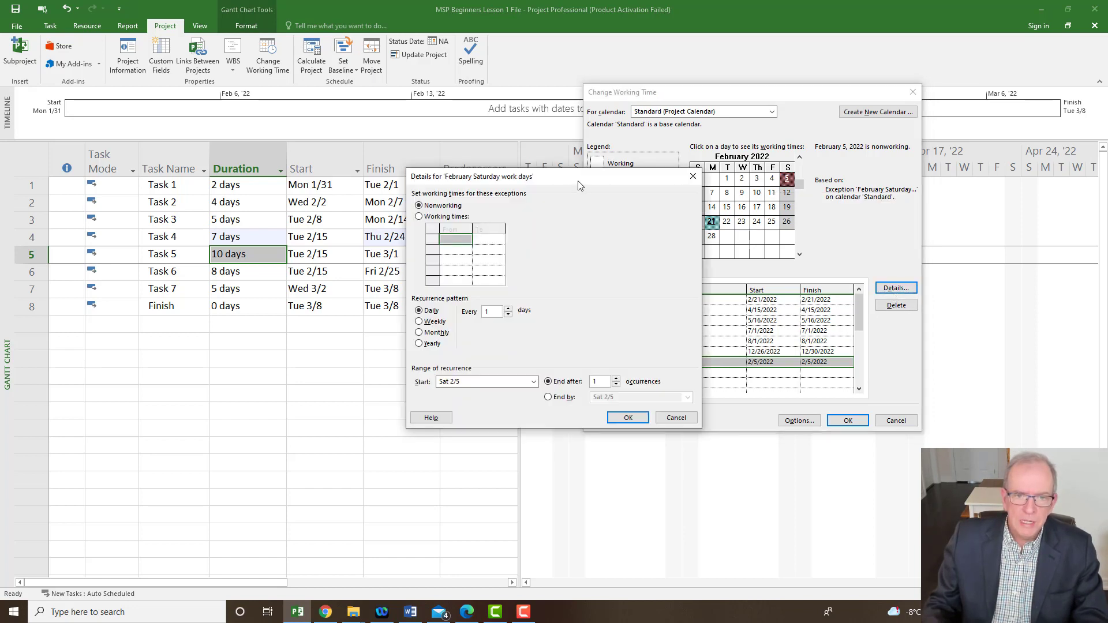
drag(579, 183, 423, 109)
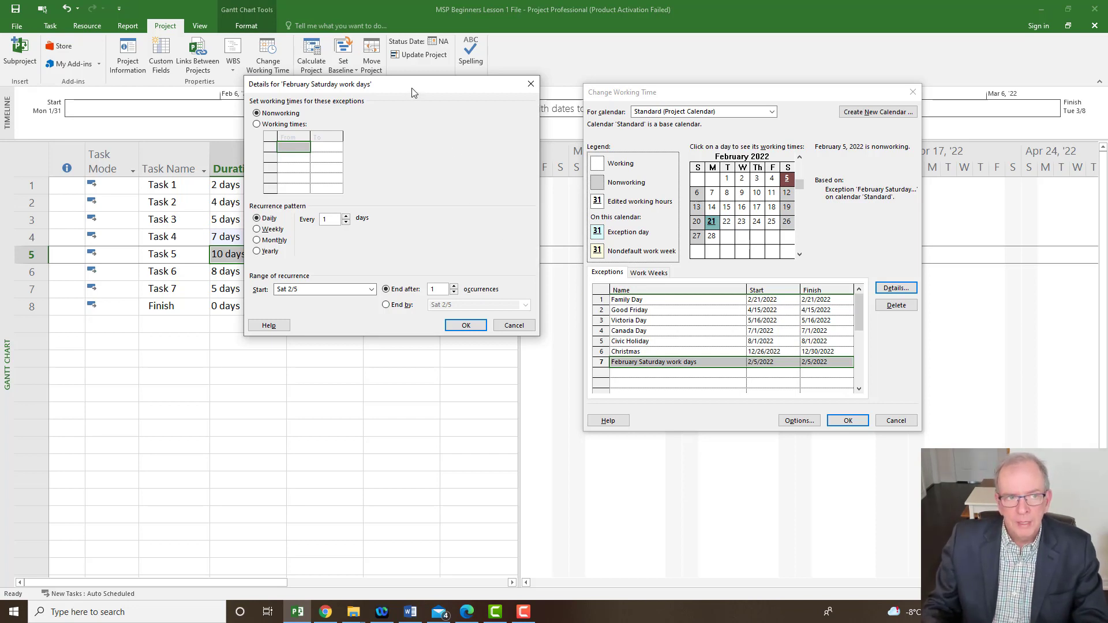
drag(413, 93, 441, 94)
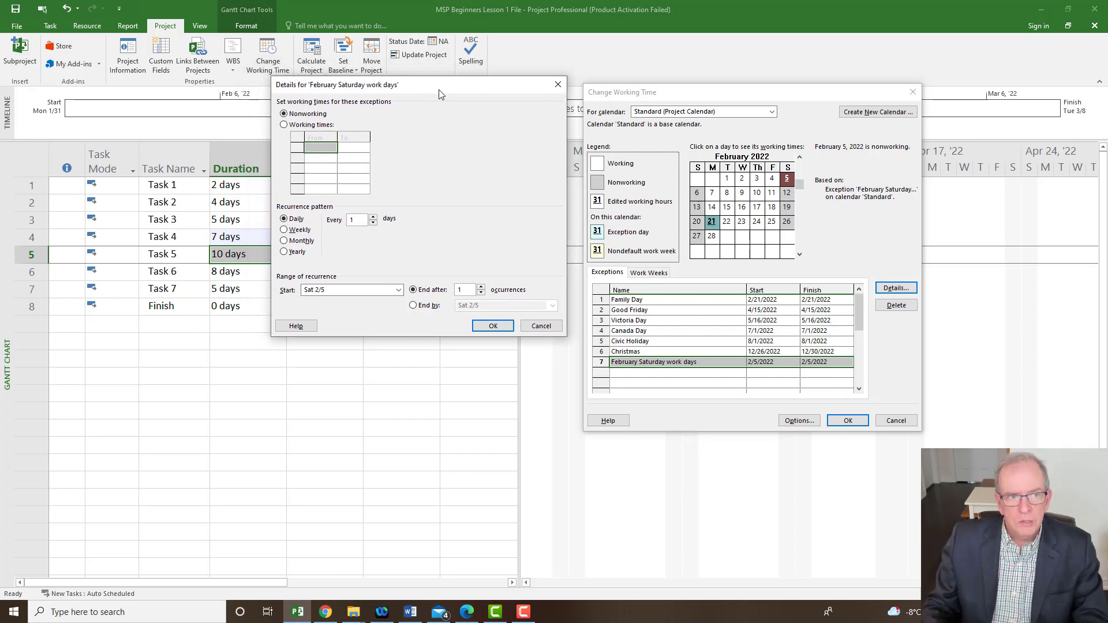
click(284, 126)
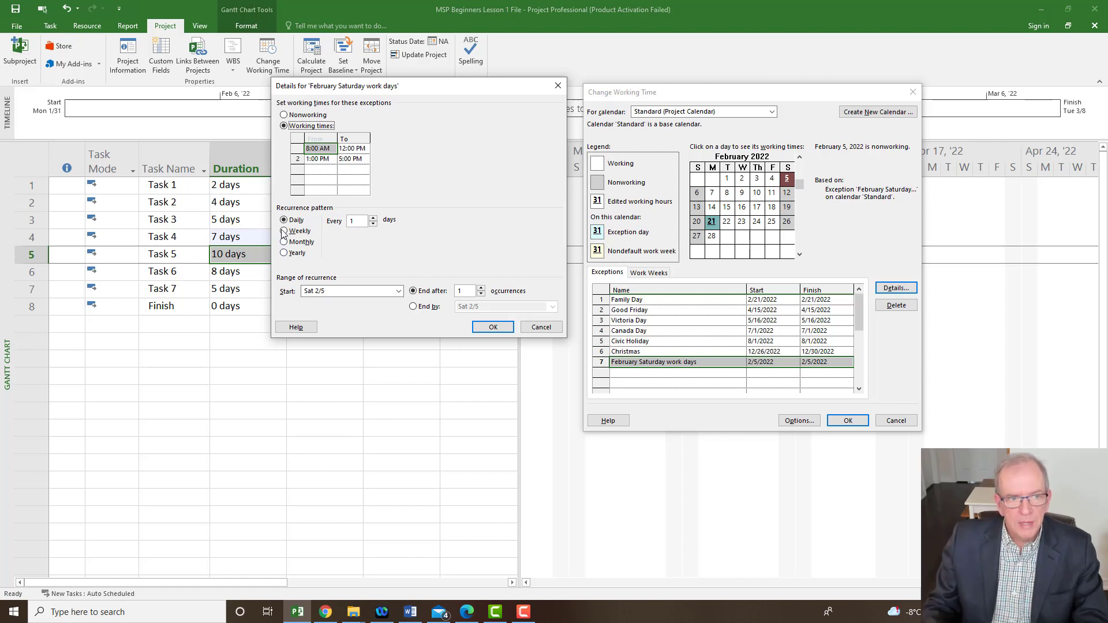
click(297, 159)
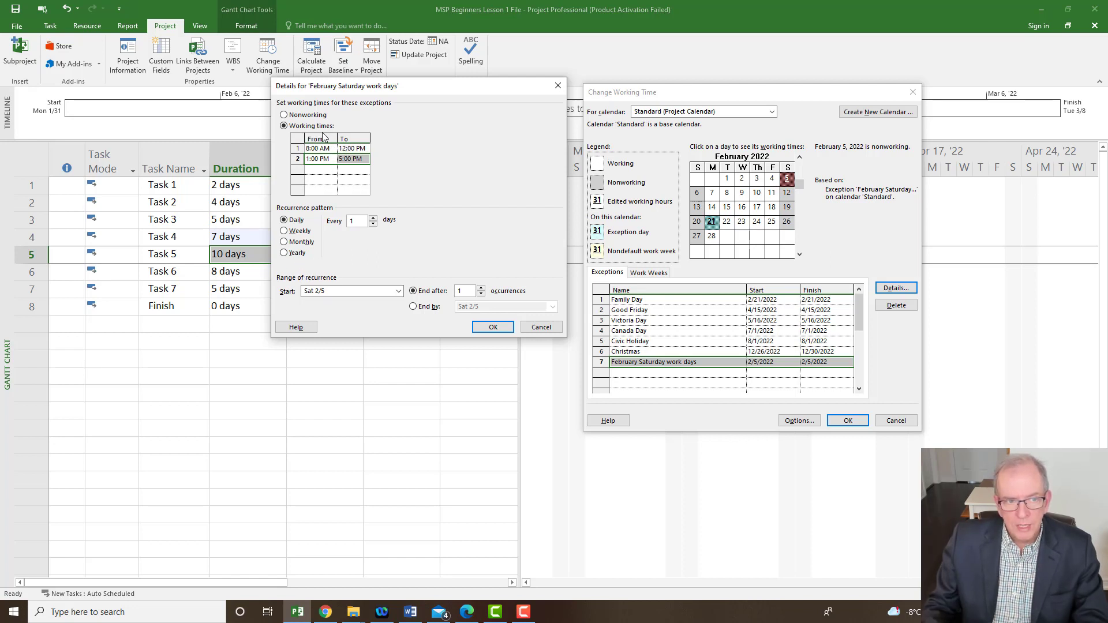
Make the February Saturday work days exception recur weekly on Saturday, every 1 week, ending after 3 occurrences.
click(284, 232)
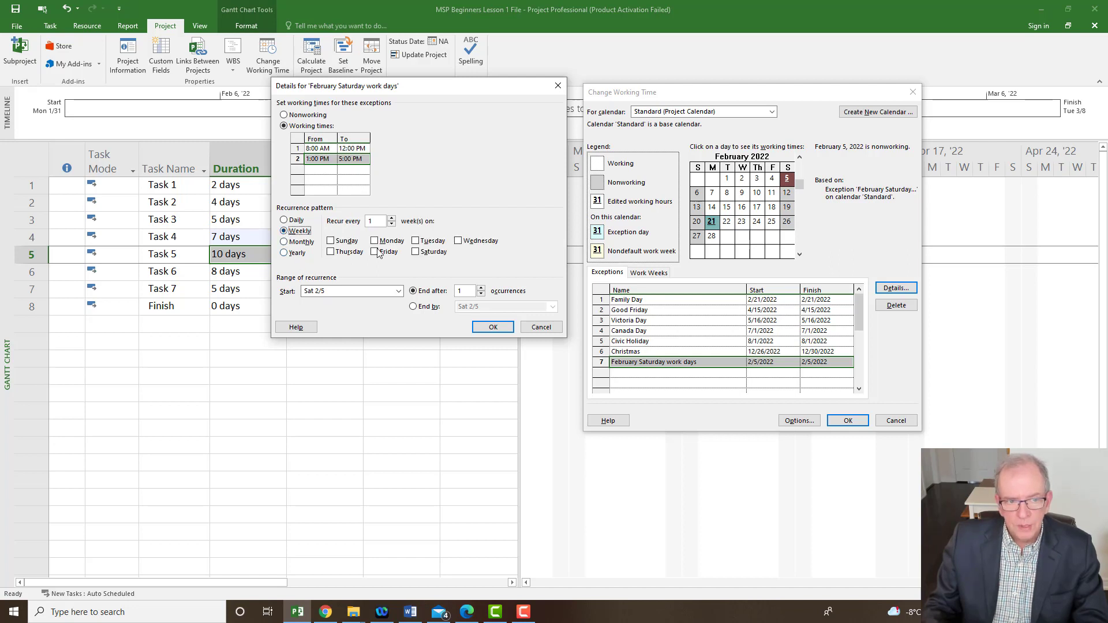
click(418, 254)
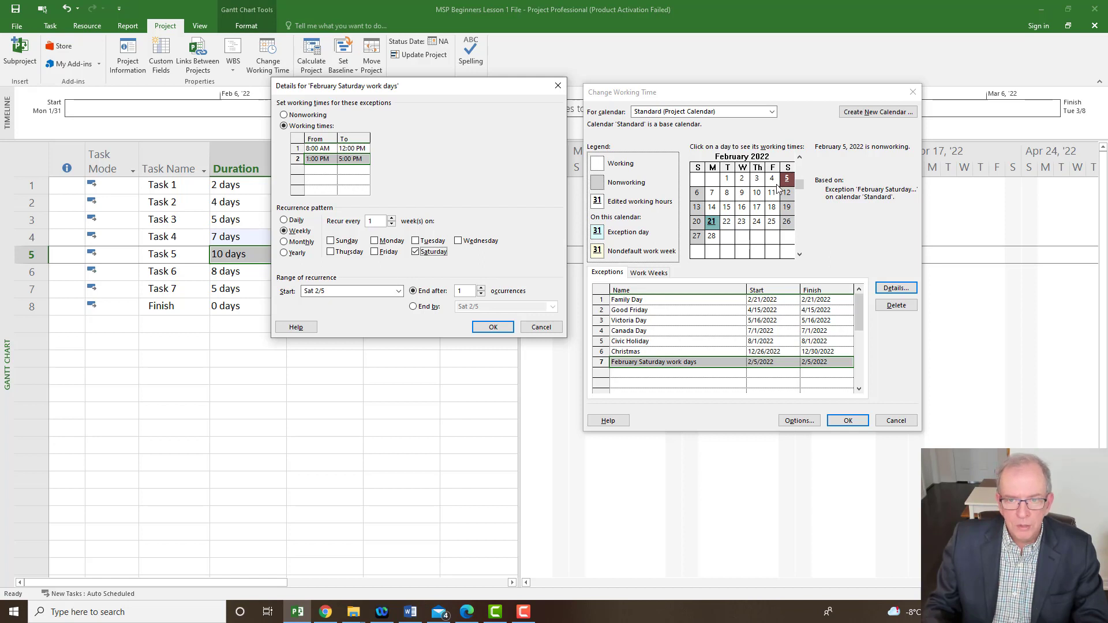
click(481, 289)
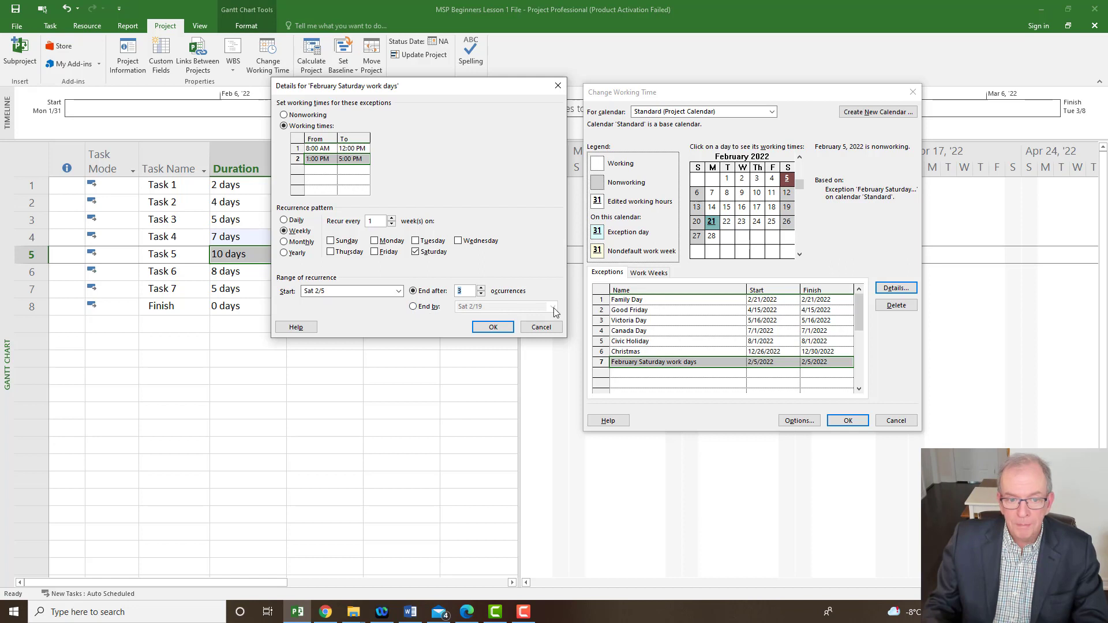
click(493, 328)
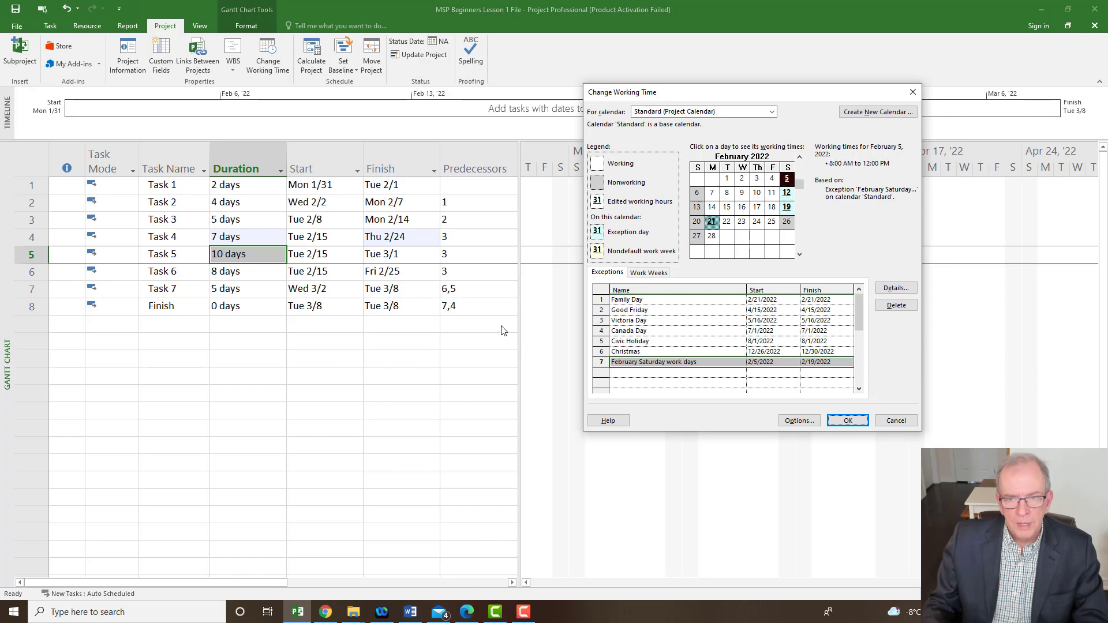
Check the working times for February 3, 2022 and apply the Standard calendar changes to the project.
click(756, 180)
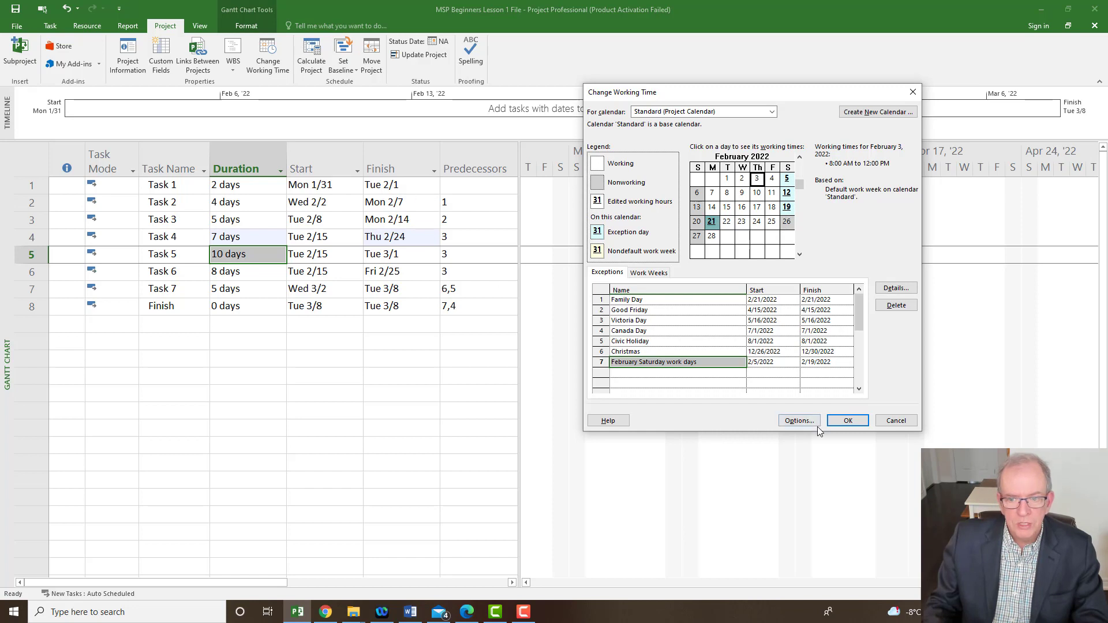
click(841, 422)
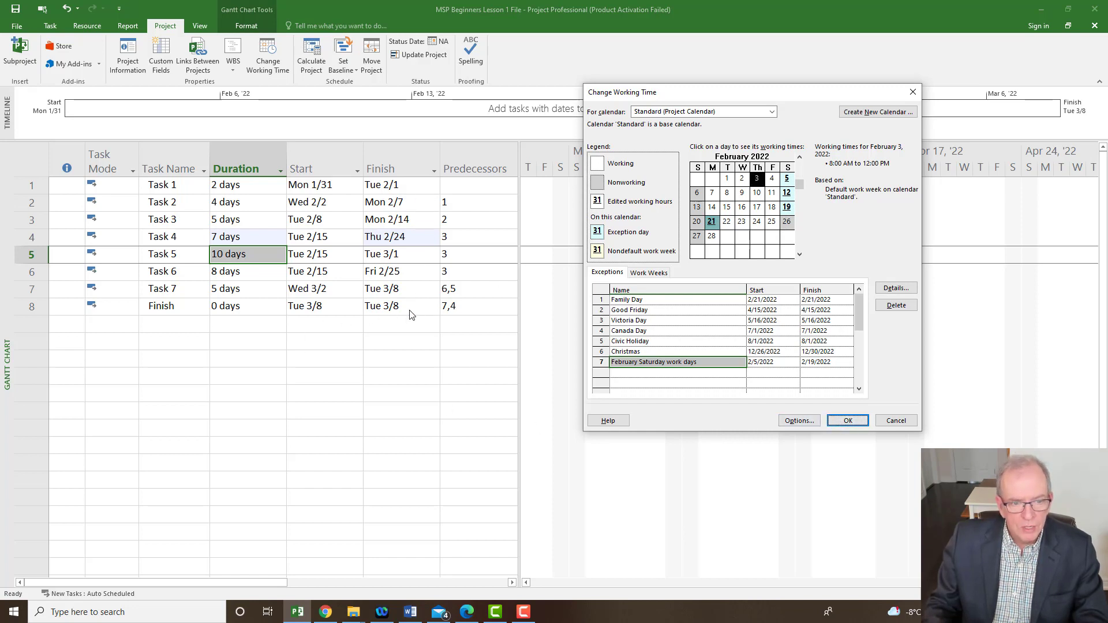
click(844, 420)
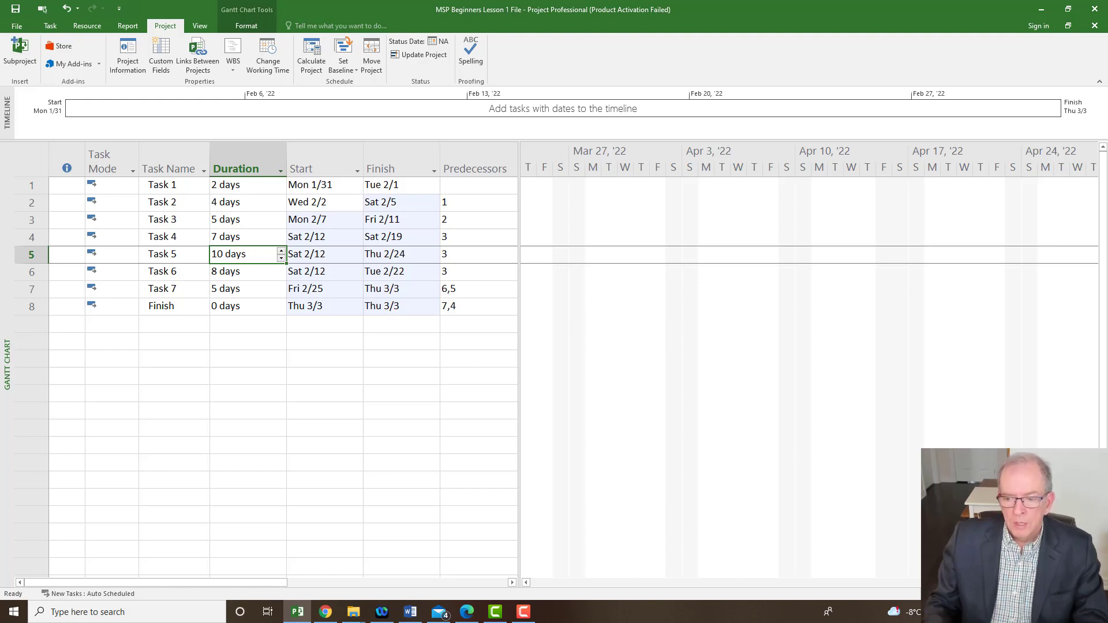
Examine the February Gantt bars against the durations and dates of Tasks 2, 3 and 4.
drag(1007, 583, 599, 583)
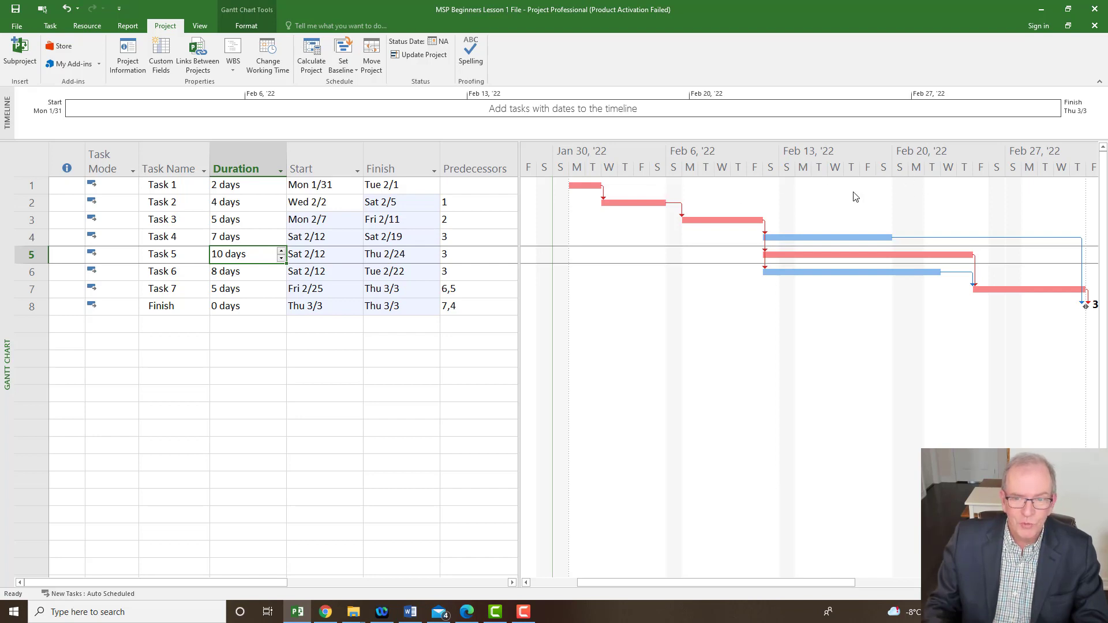
click(407, 354)
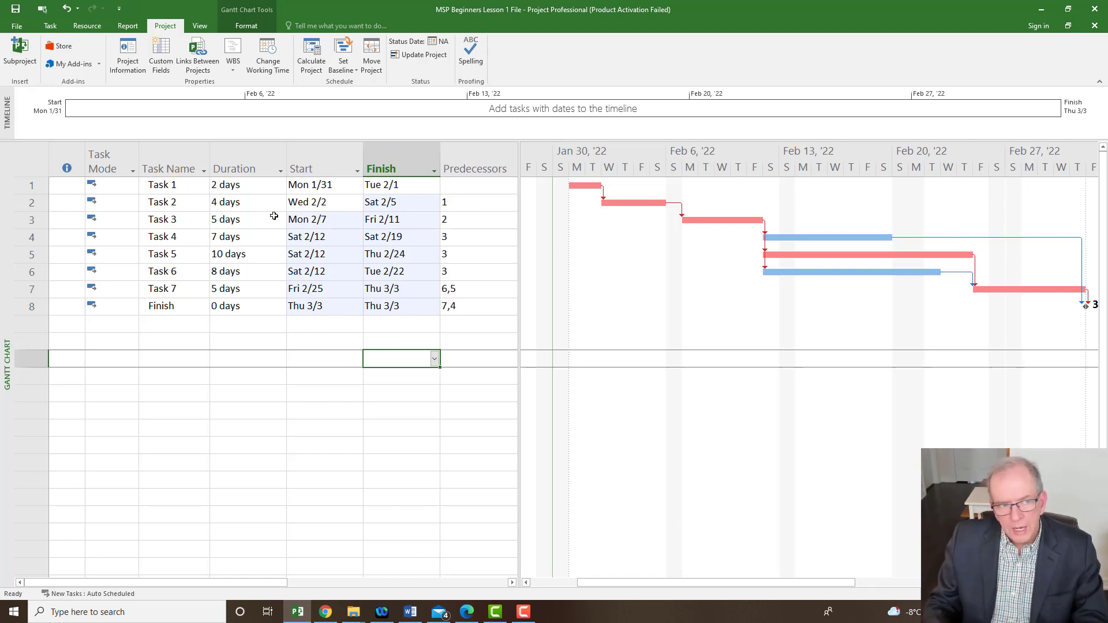
click(227, 206)
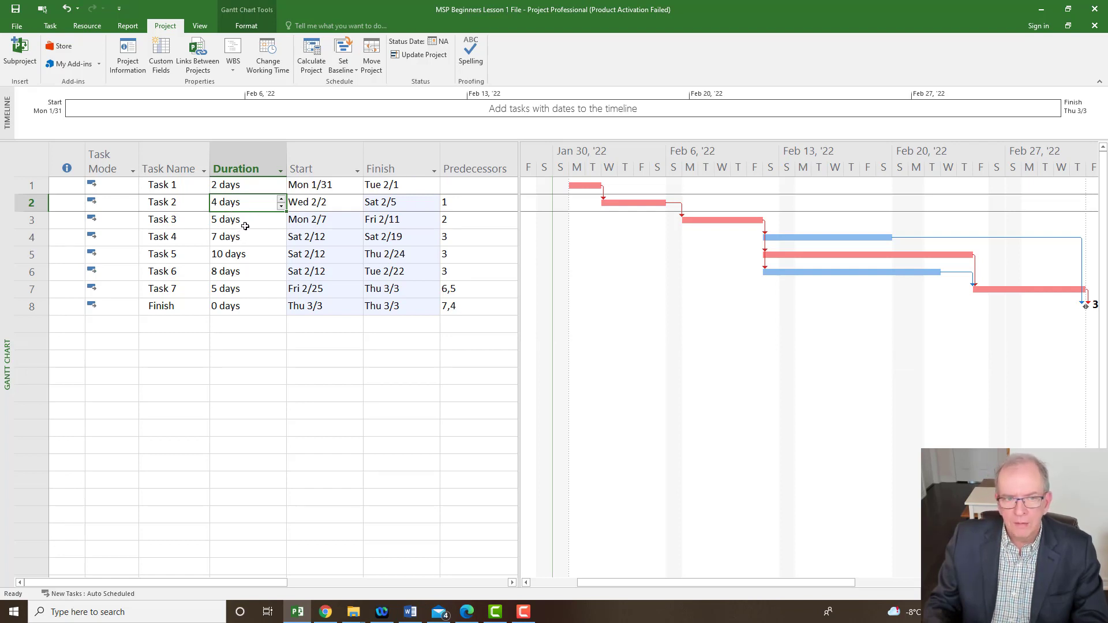
click(246, 225)
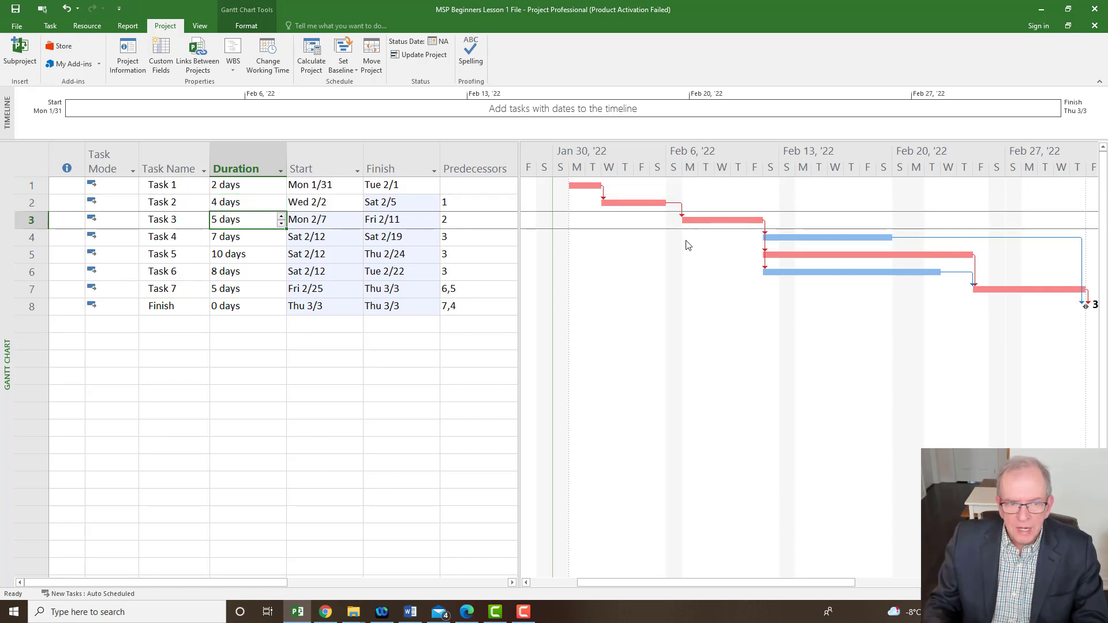
click(250, 241)
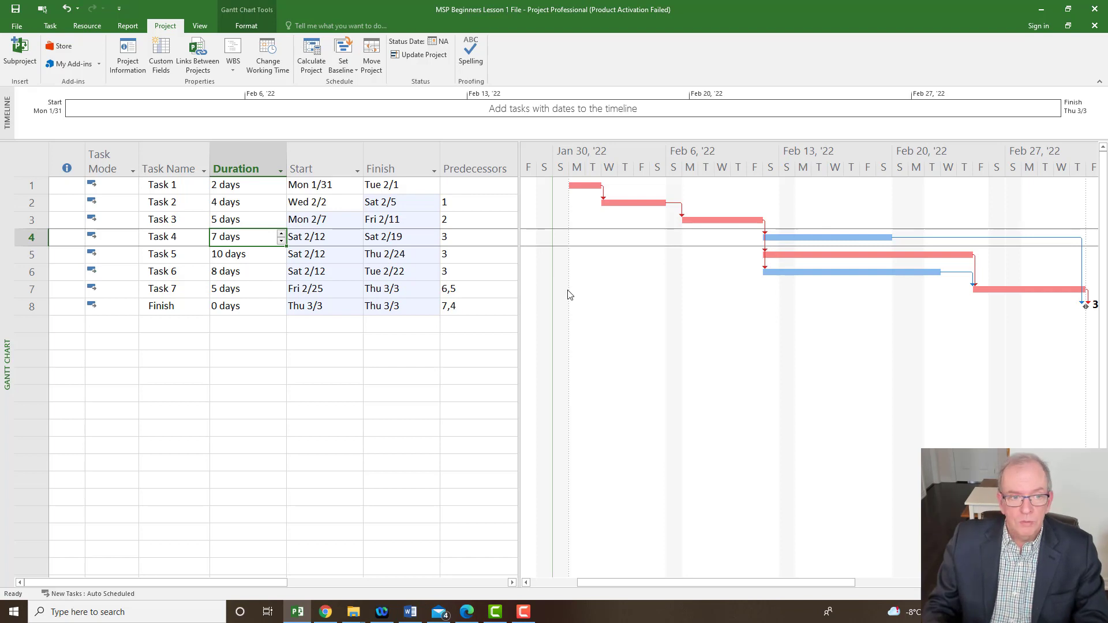
click(287, 341)
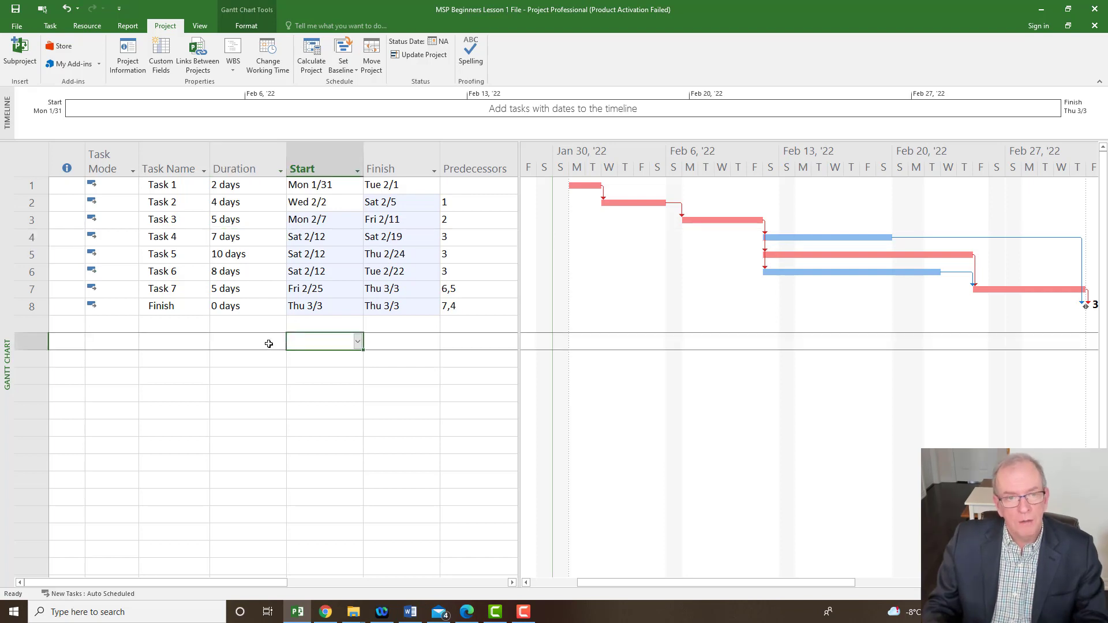
Create a new base calendar named Electrical Subtrade as a copy of the Standard calendar.
click(269, 59)
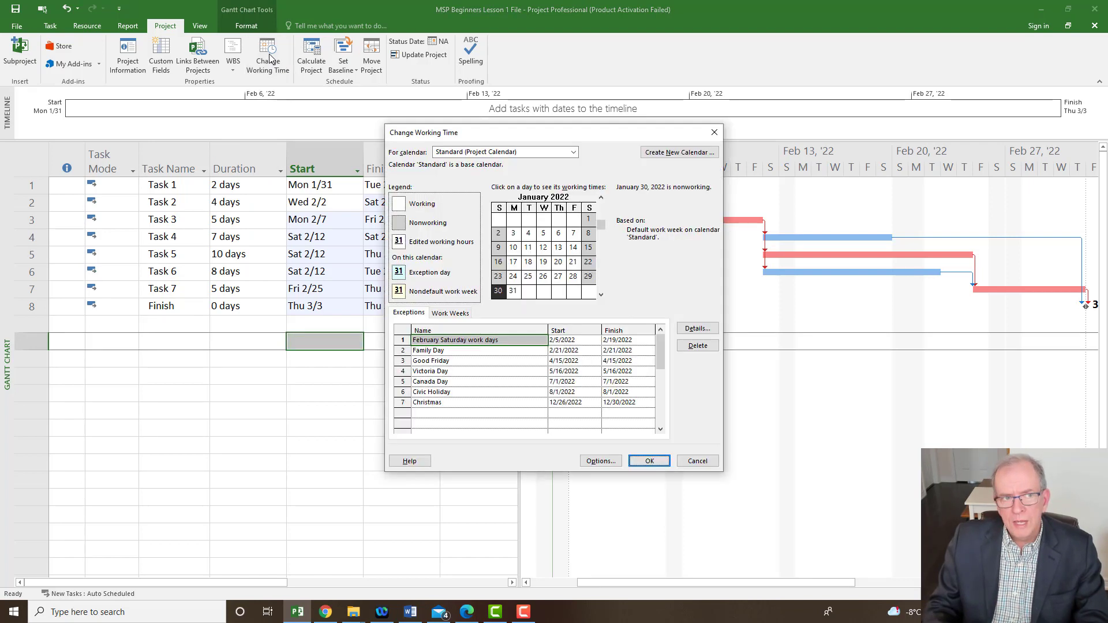
drag(515, 134, 733, 133)
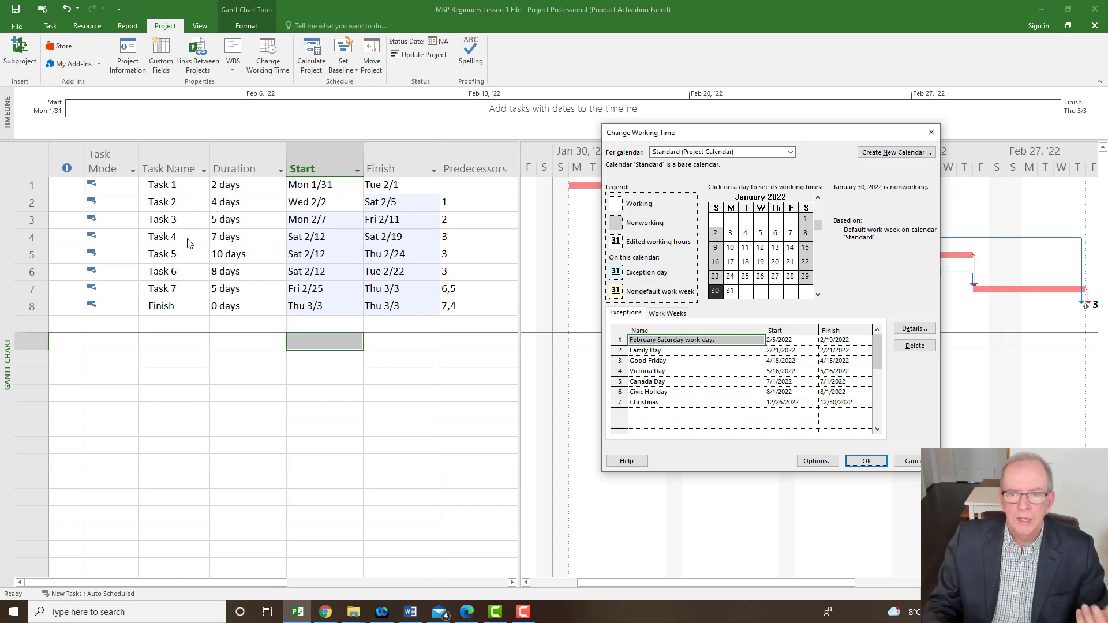
drag(808, 139, 790, 172)
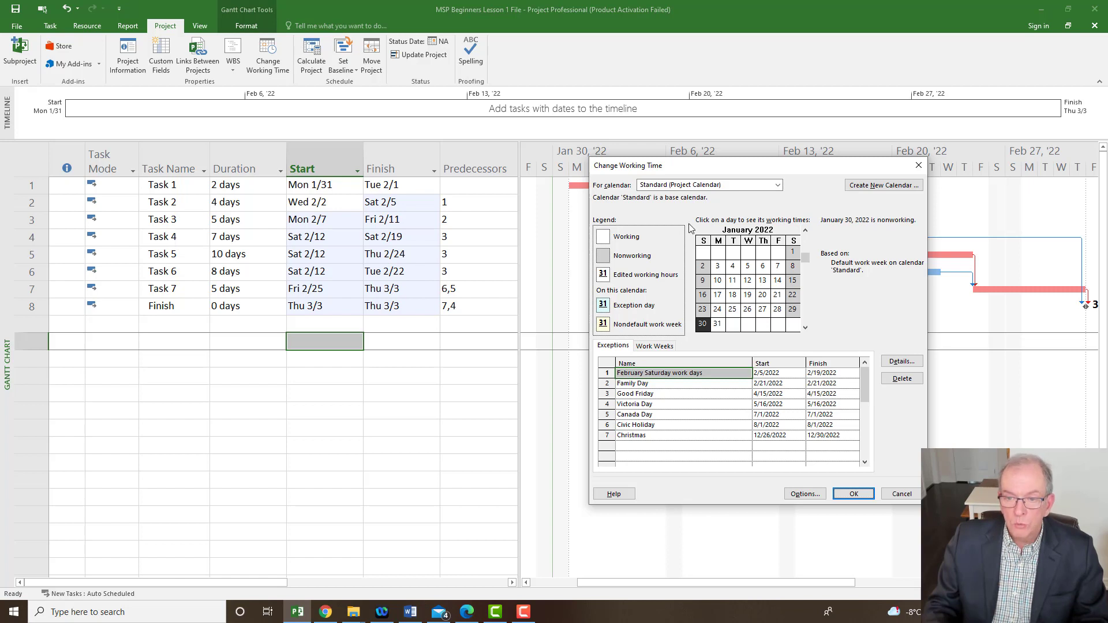
click(881, 186)
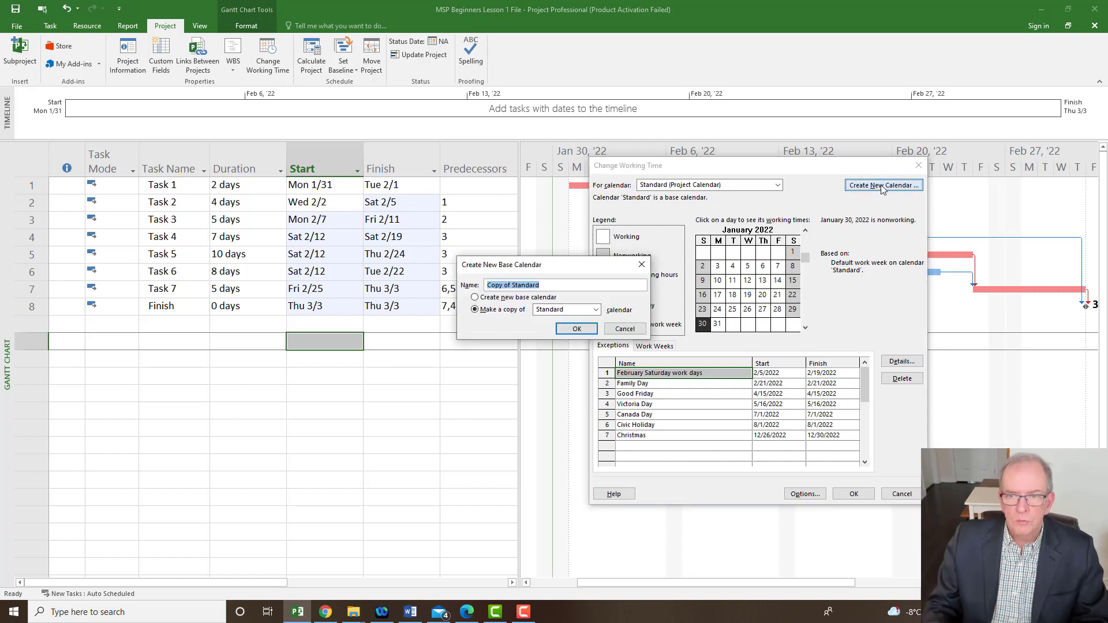
click(558, 283)
key(BackSpace)
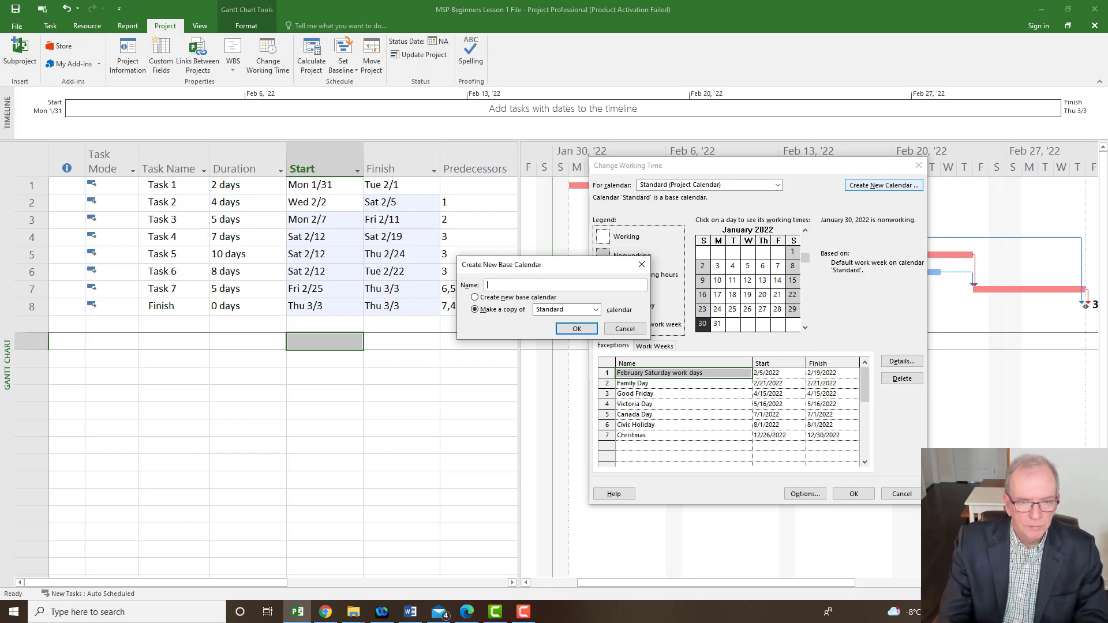
text(Electric)
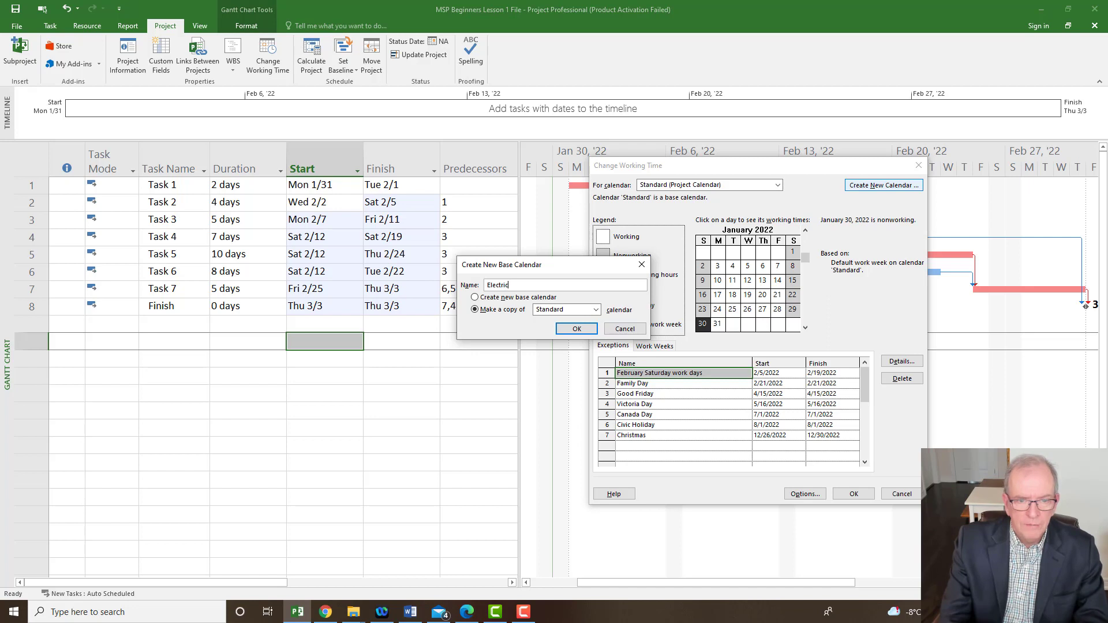
text(al Subtrade)
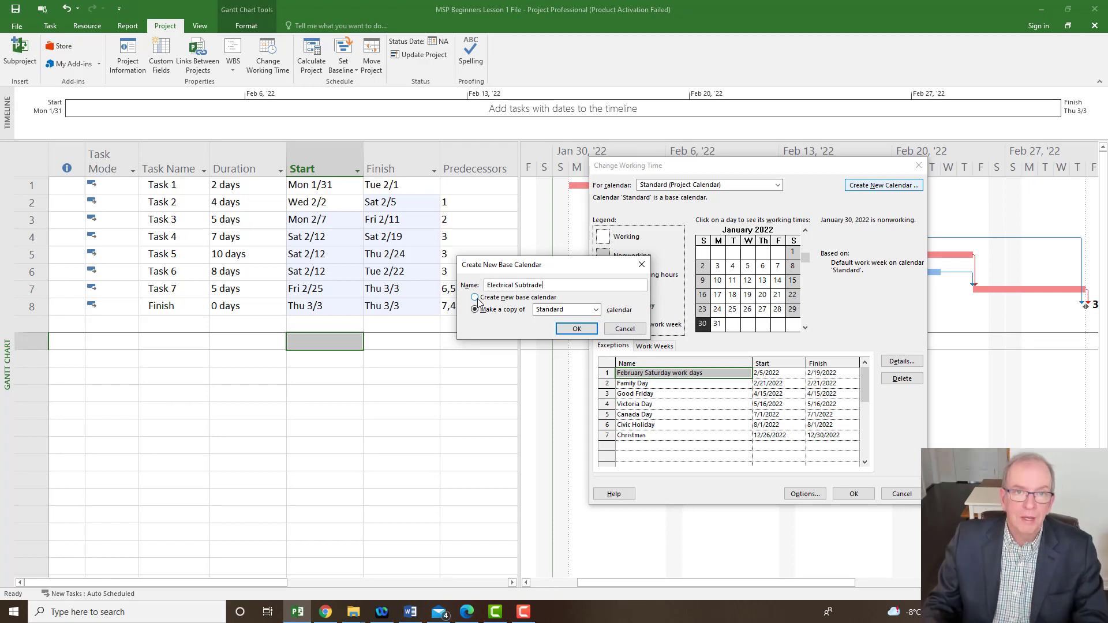
click(577, 329)
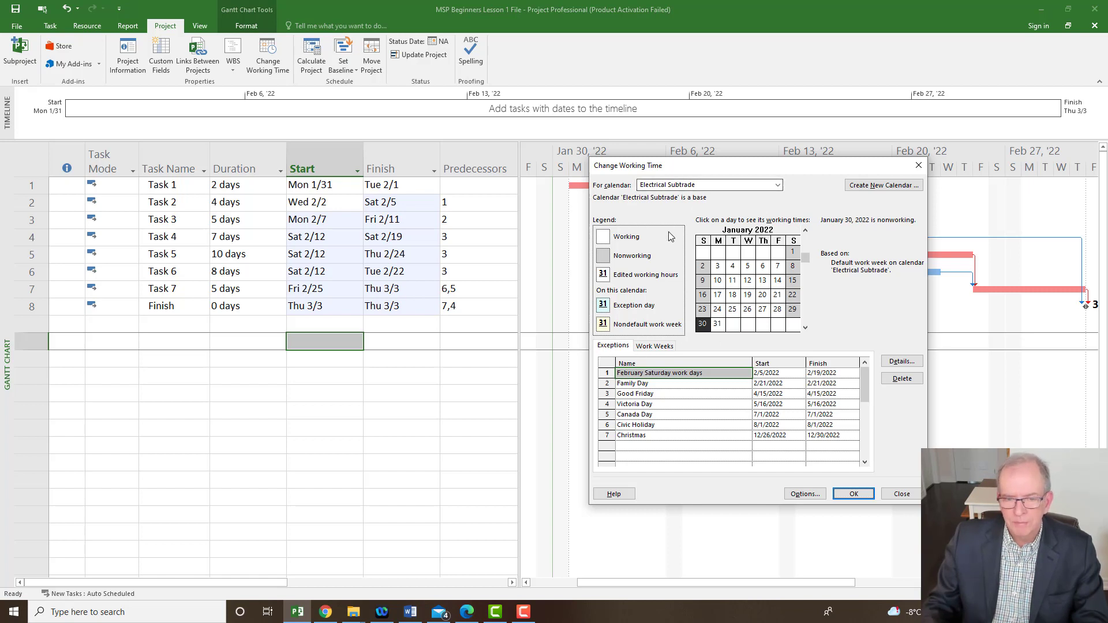
Set Fridays to nonworking time in the Electrical Subtrade calendar's default work week and save the calendar.
click(652, 347)
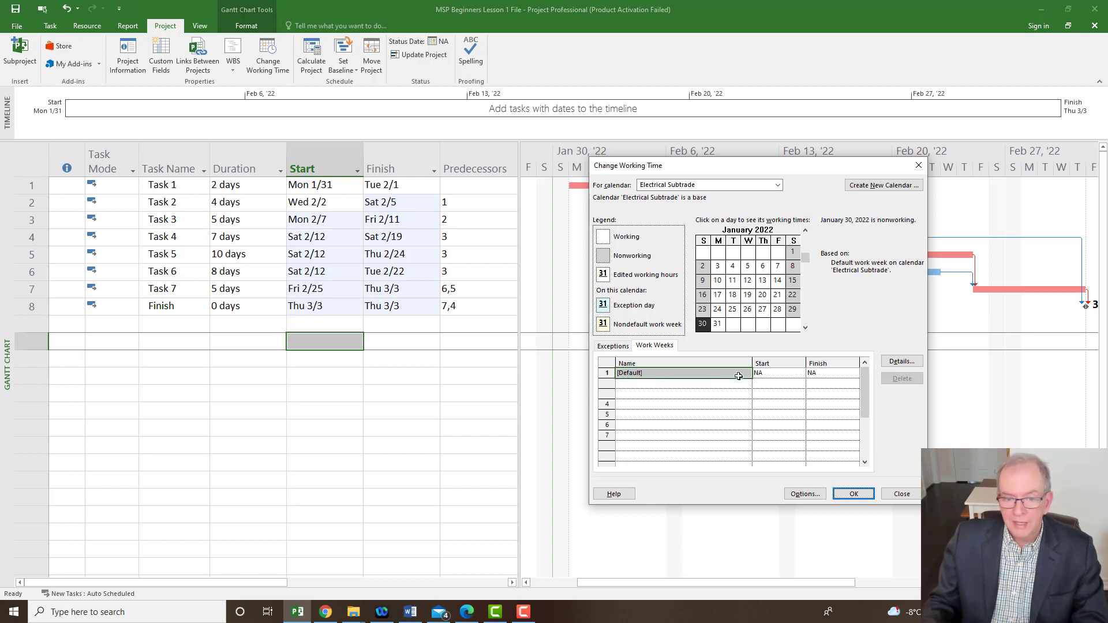
click(895, 362)
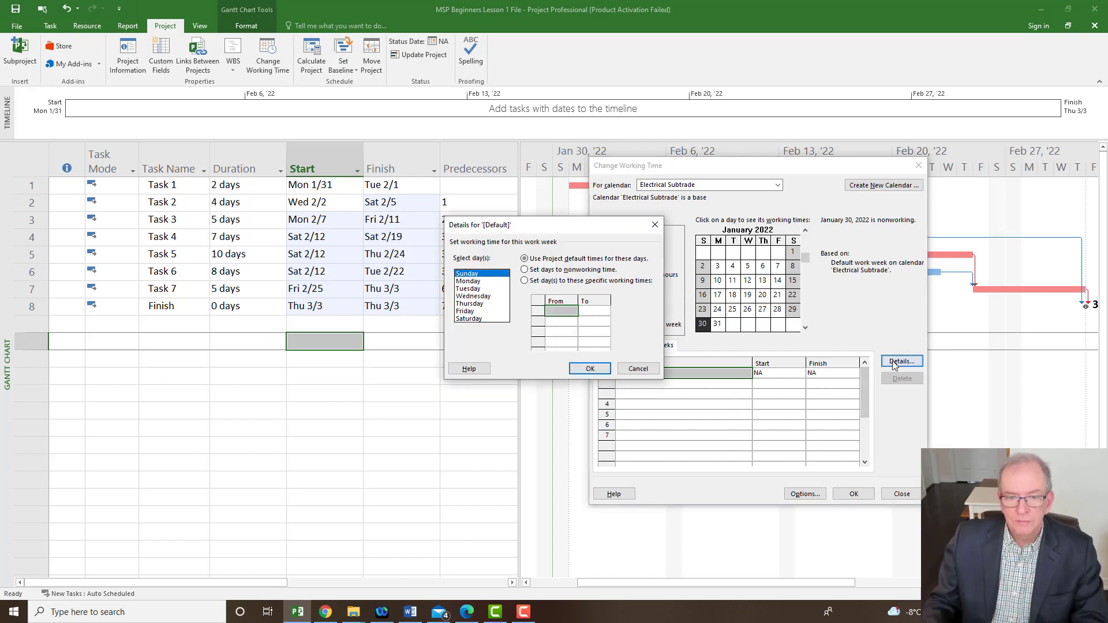
click(467, 311)
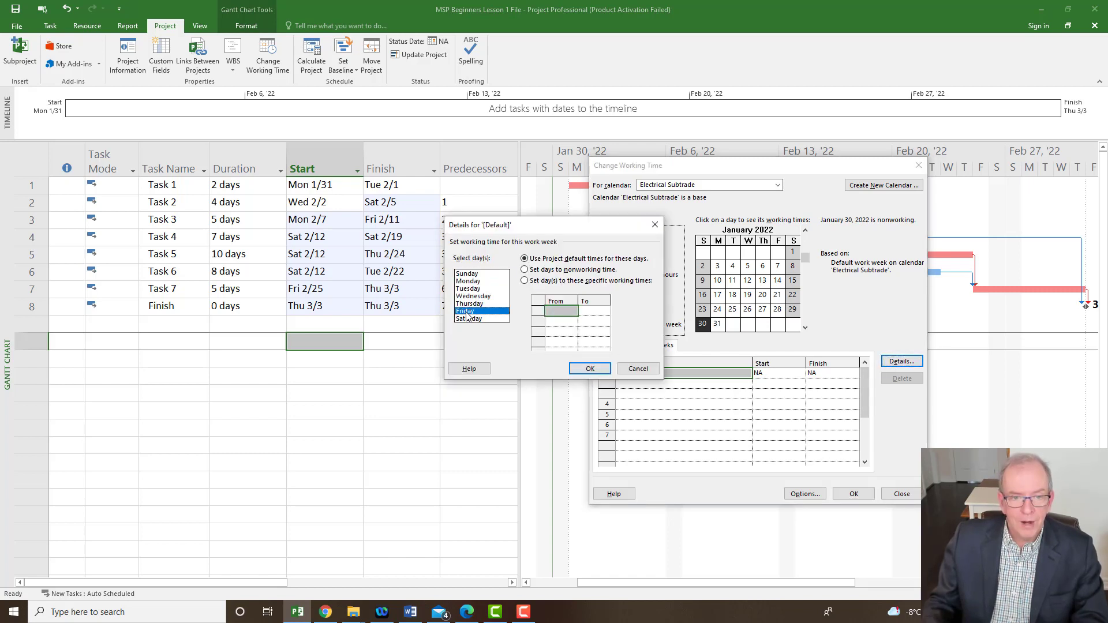
click(524, 270)
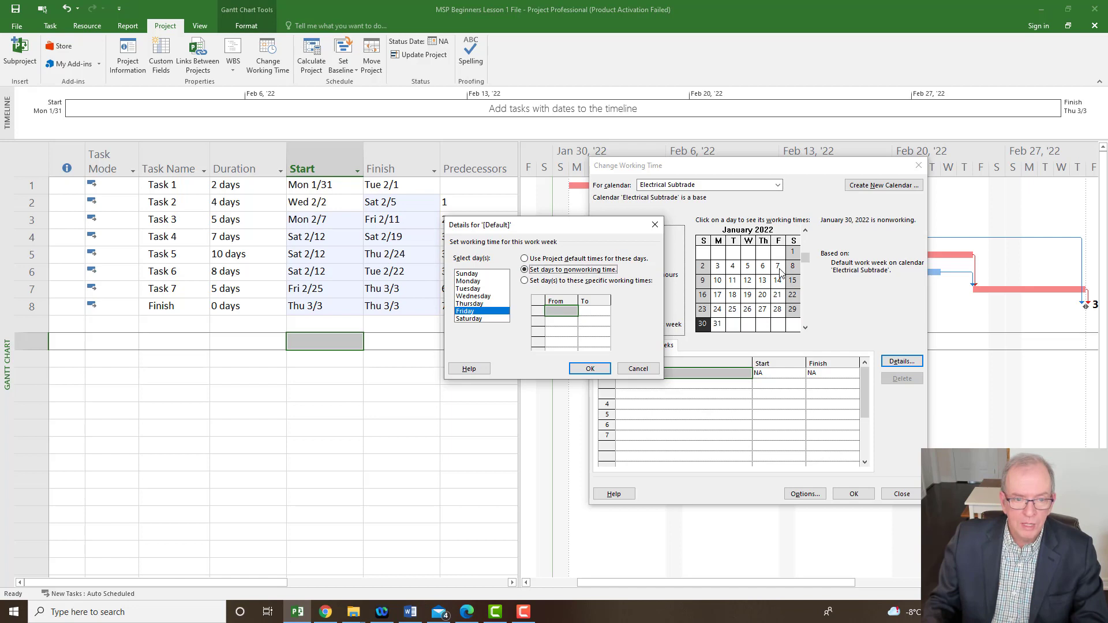
click(590, 369)
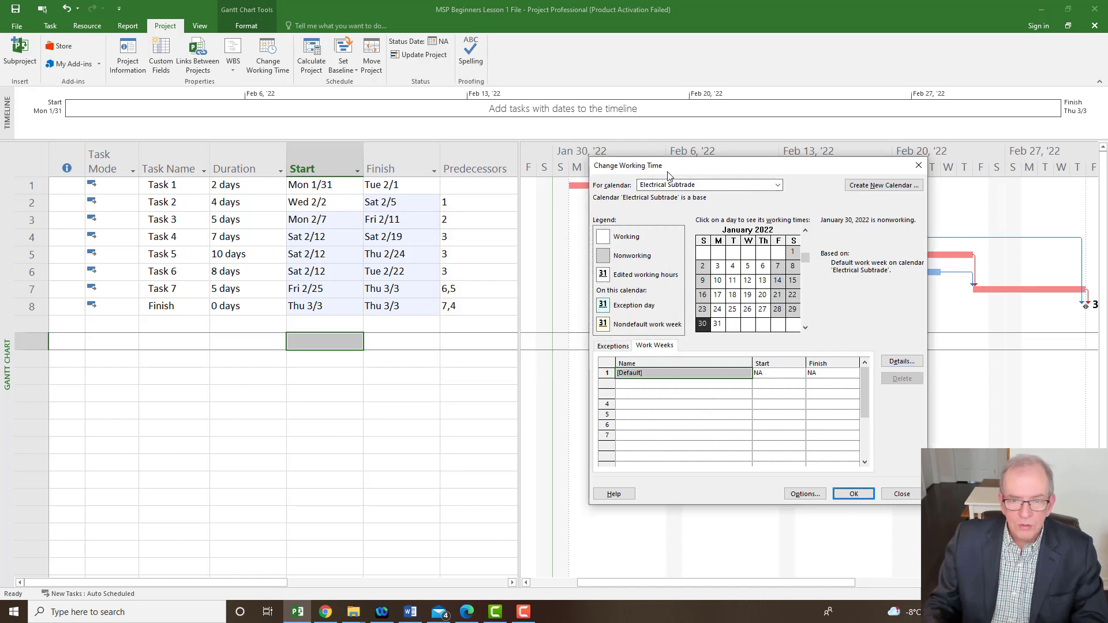
click(805, 328)
click(805, 328)
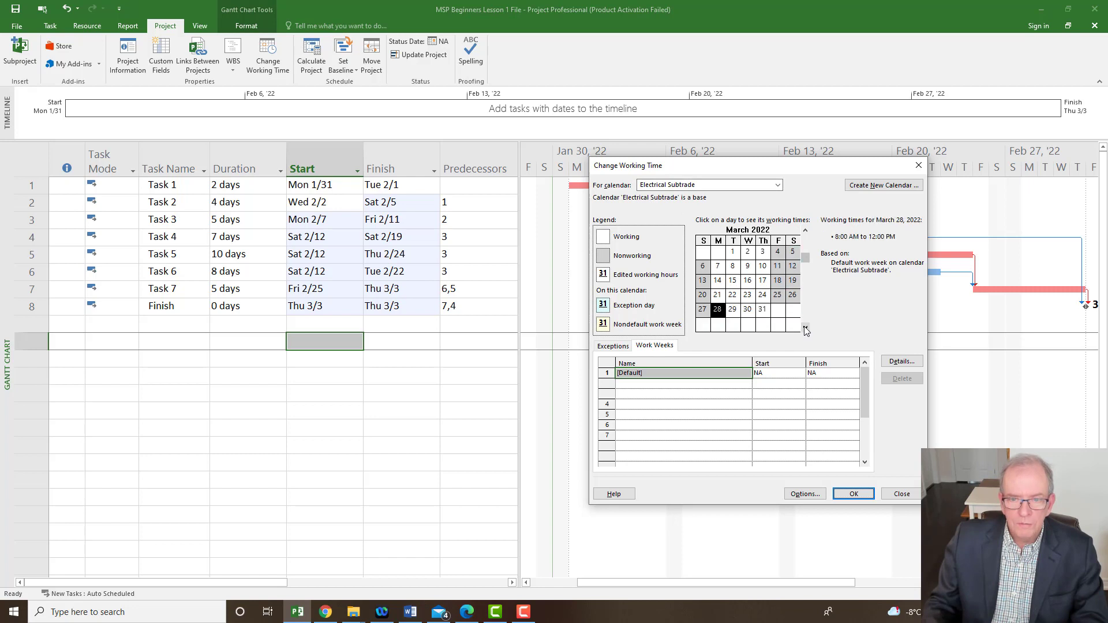
click(805, 328)
click(805, 328)
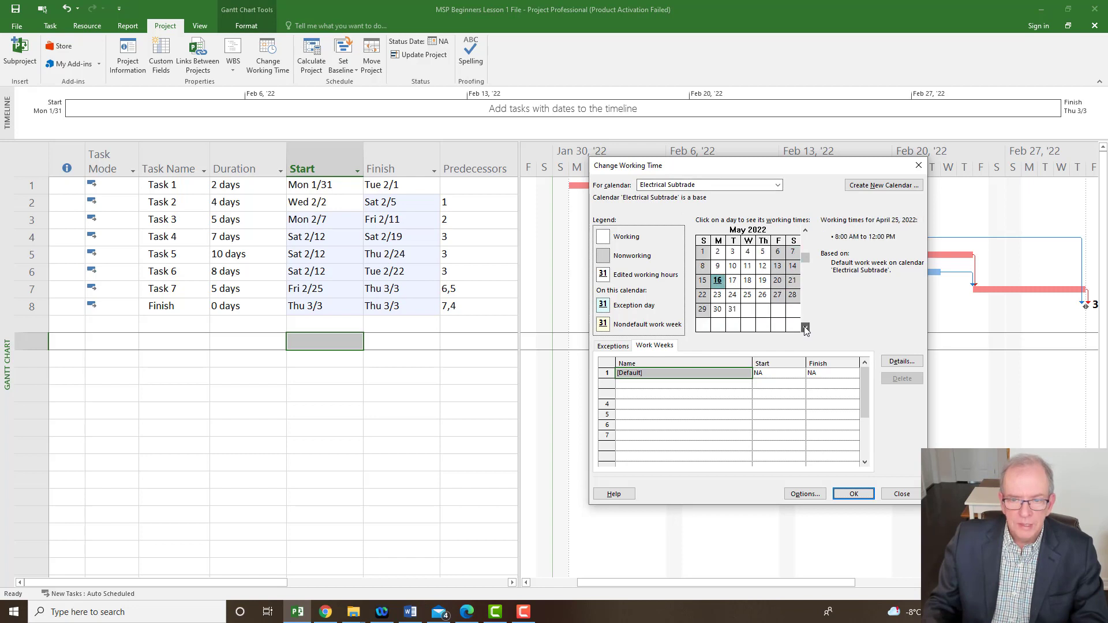
click(852, 495)
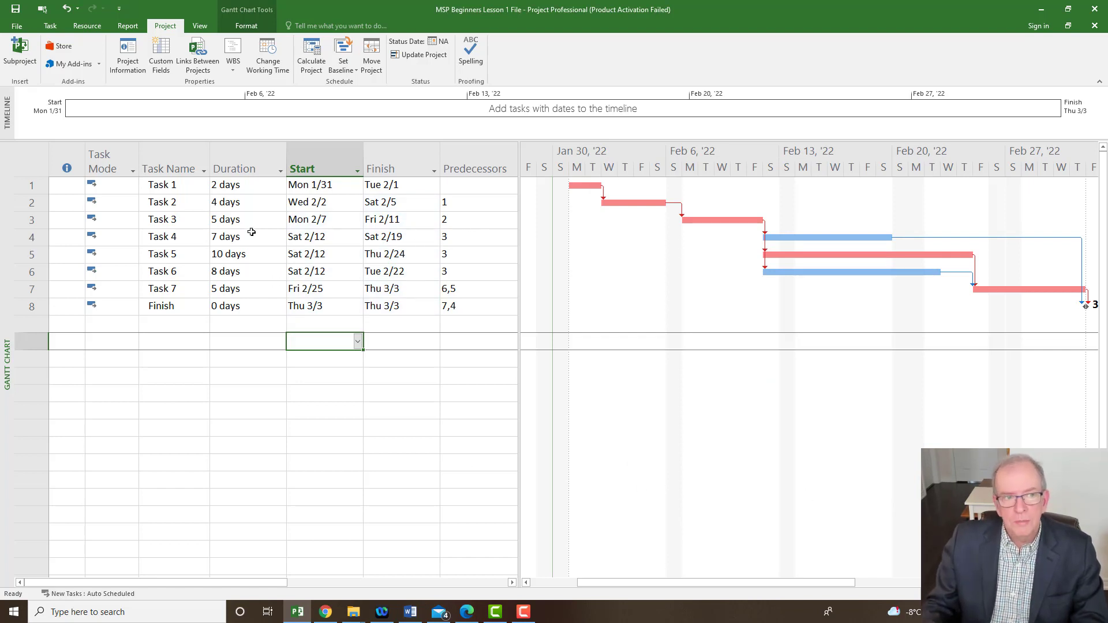
Review the general, predecessor, resource and advanced settings in Task 4's Task Information.
click(155, 237)
click(27, 238)
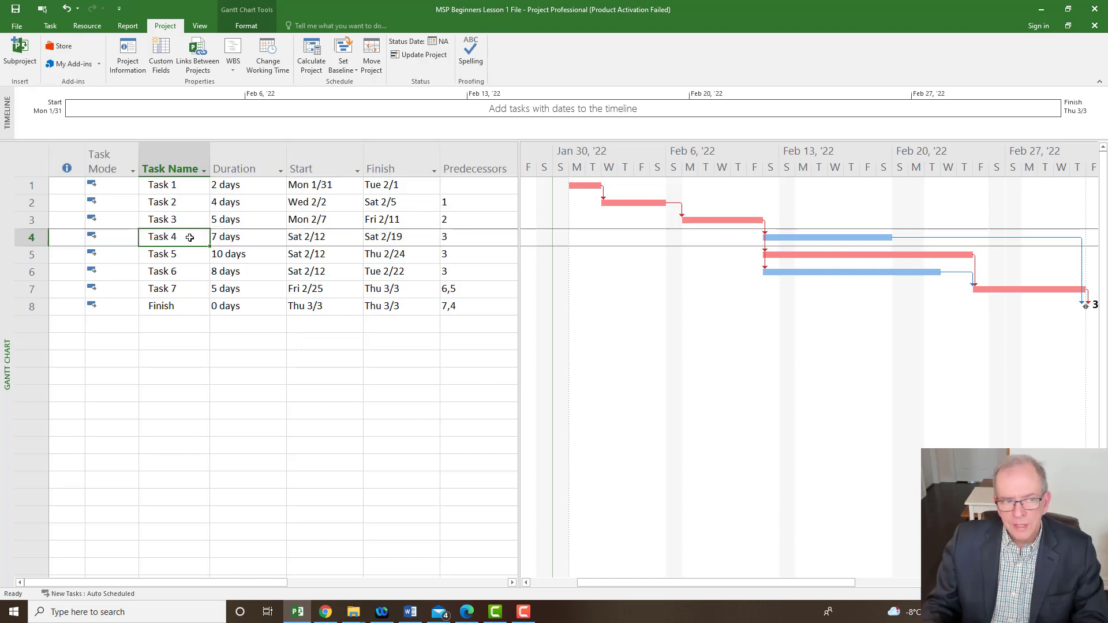
double_click(189, 237)
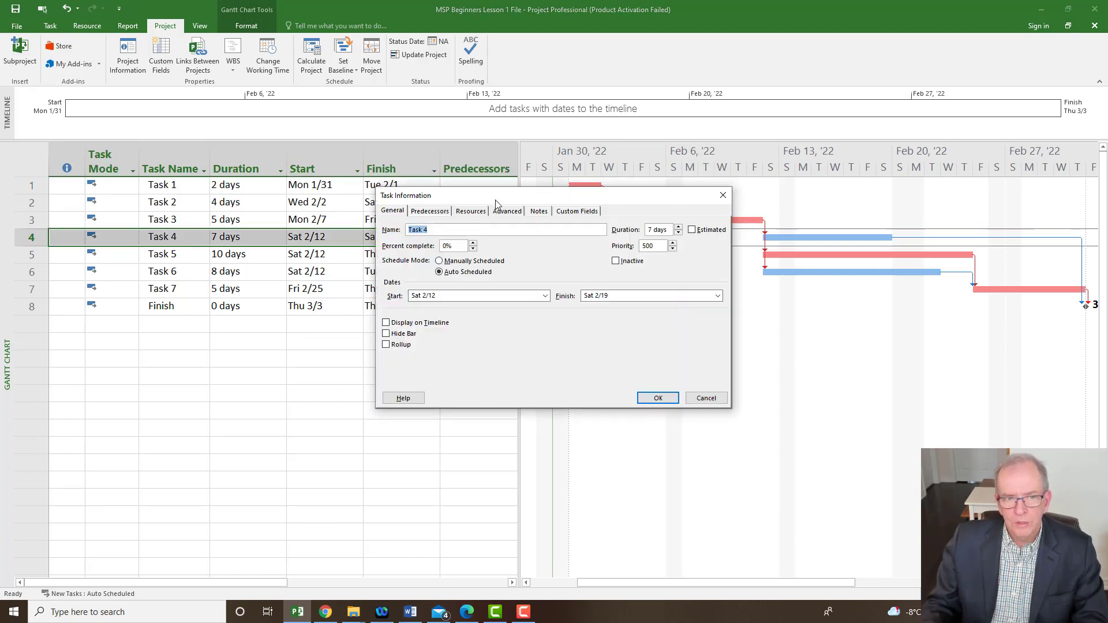
drag(497, 199, 507, 278)
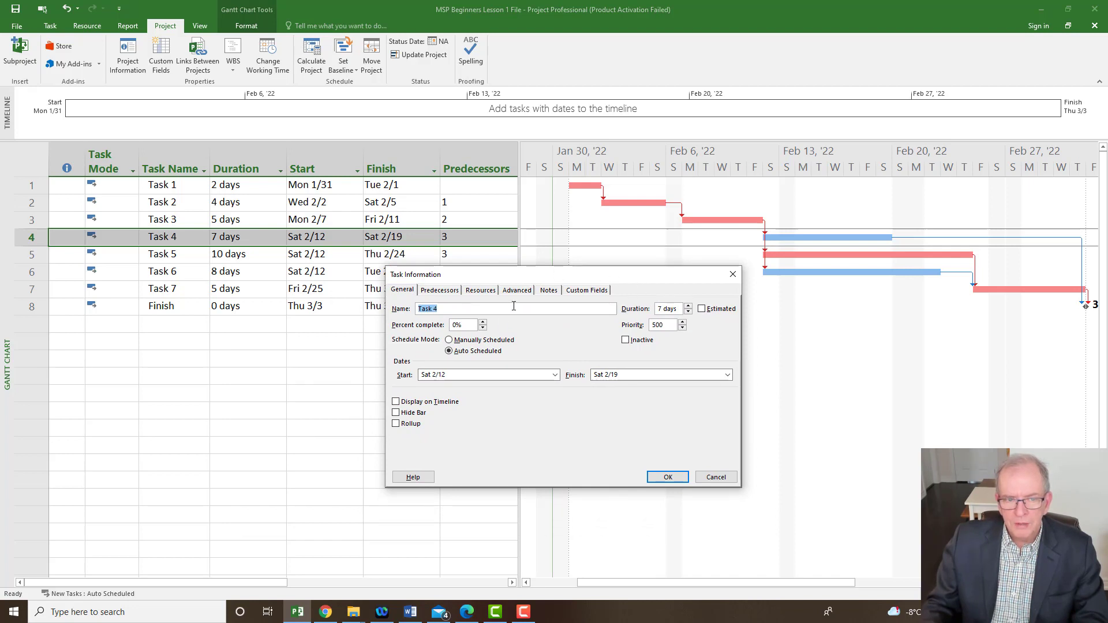
click(444, 293)
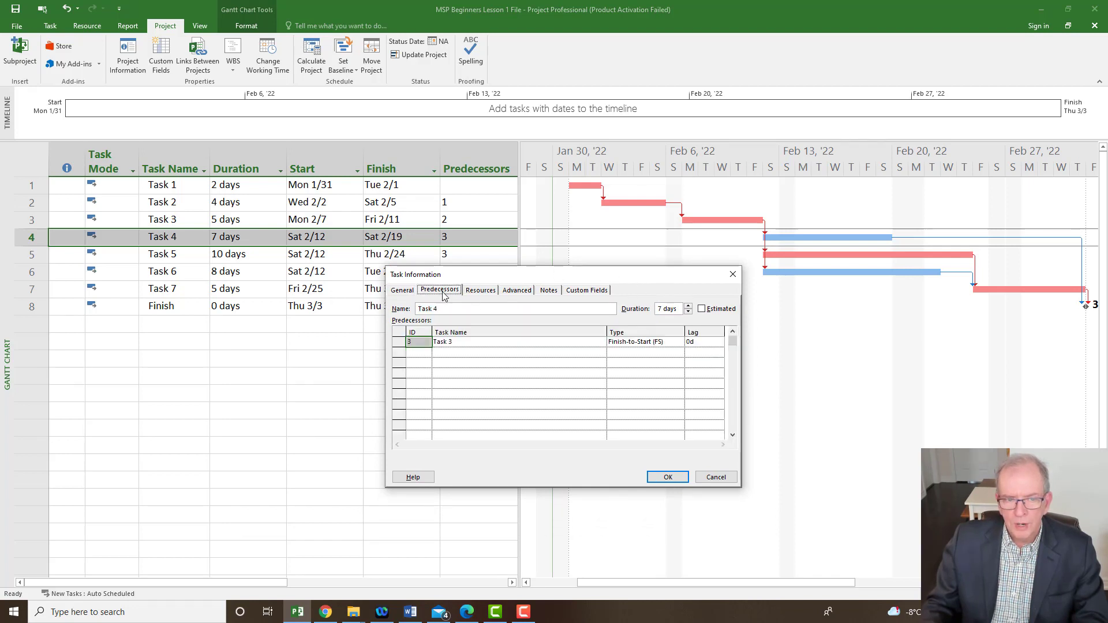
click(482, 293)
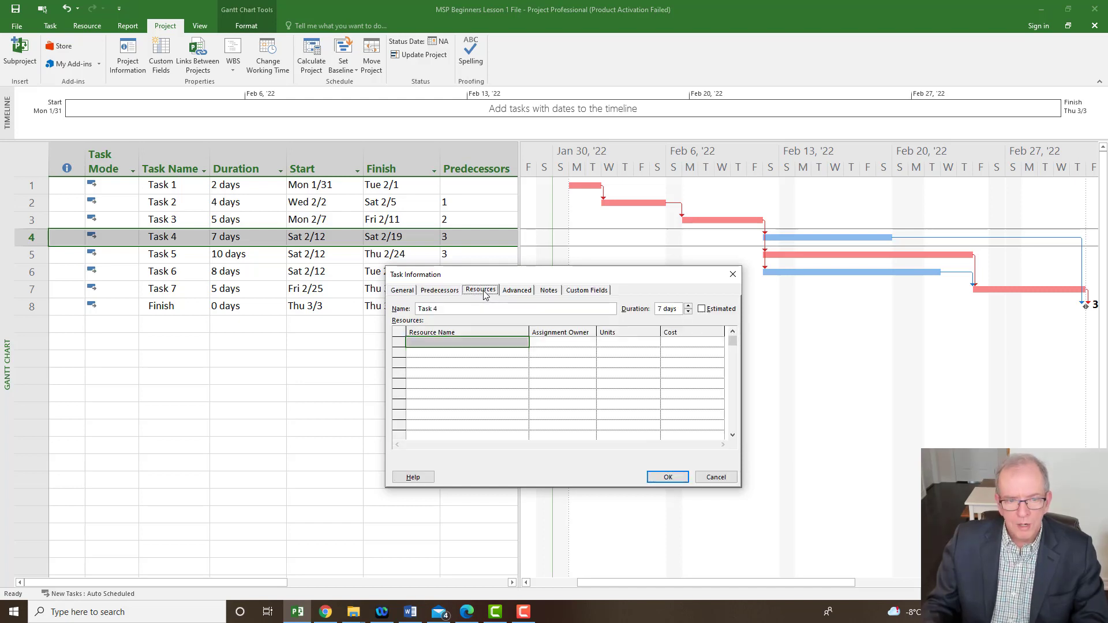
click(517, 291)
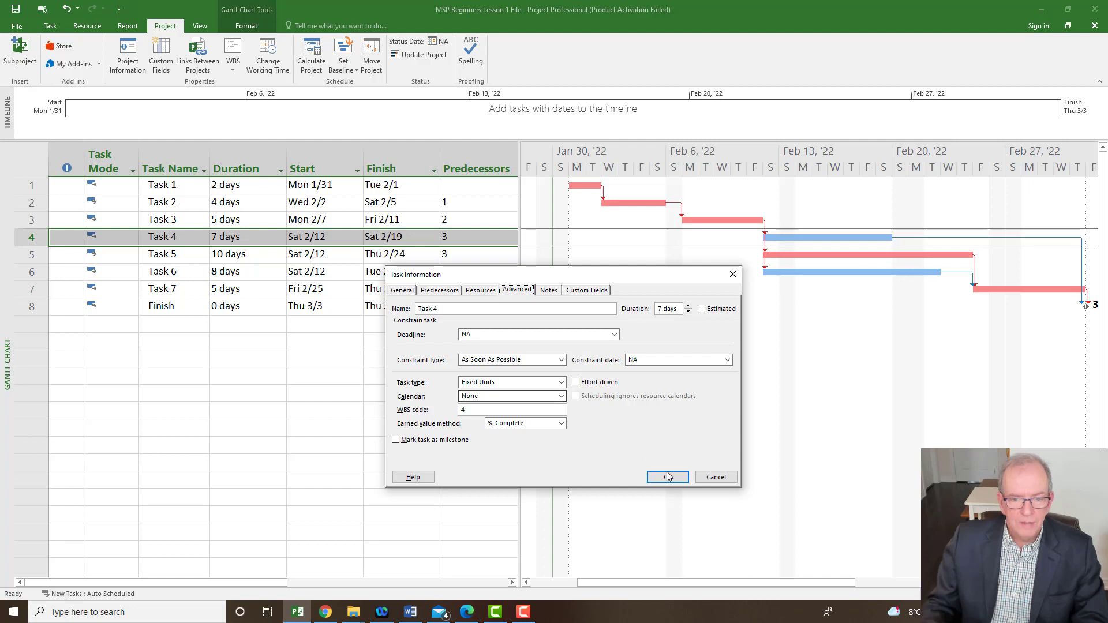
click(714, 477)
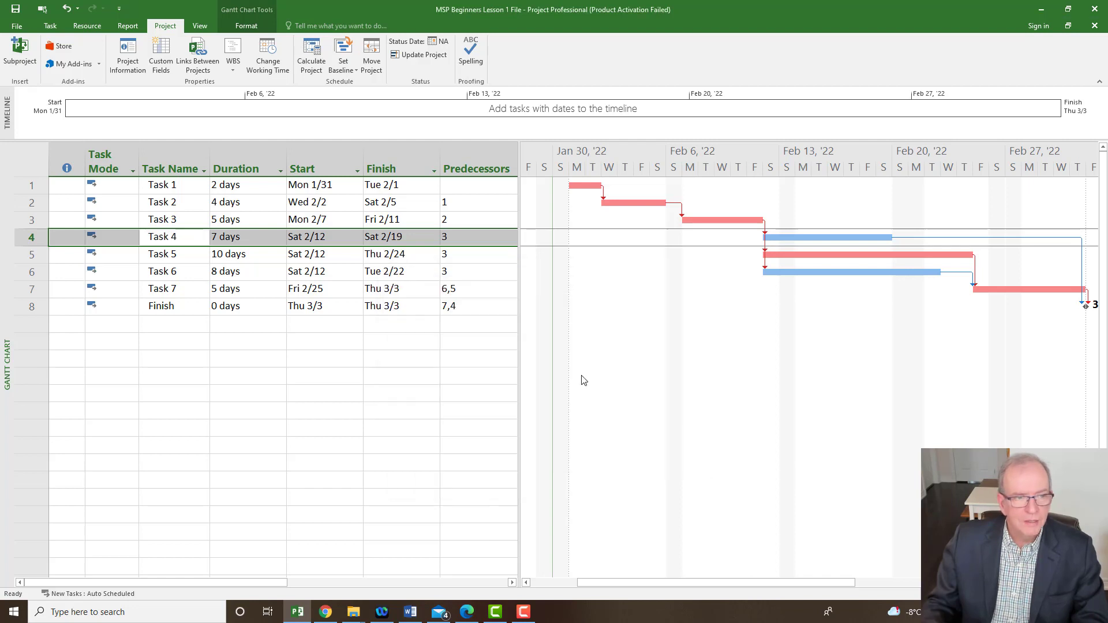
Check in the Project Information which base calendars can be chosen for the whole project, then cancel.
click(127, 56)
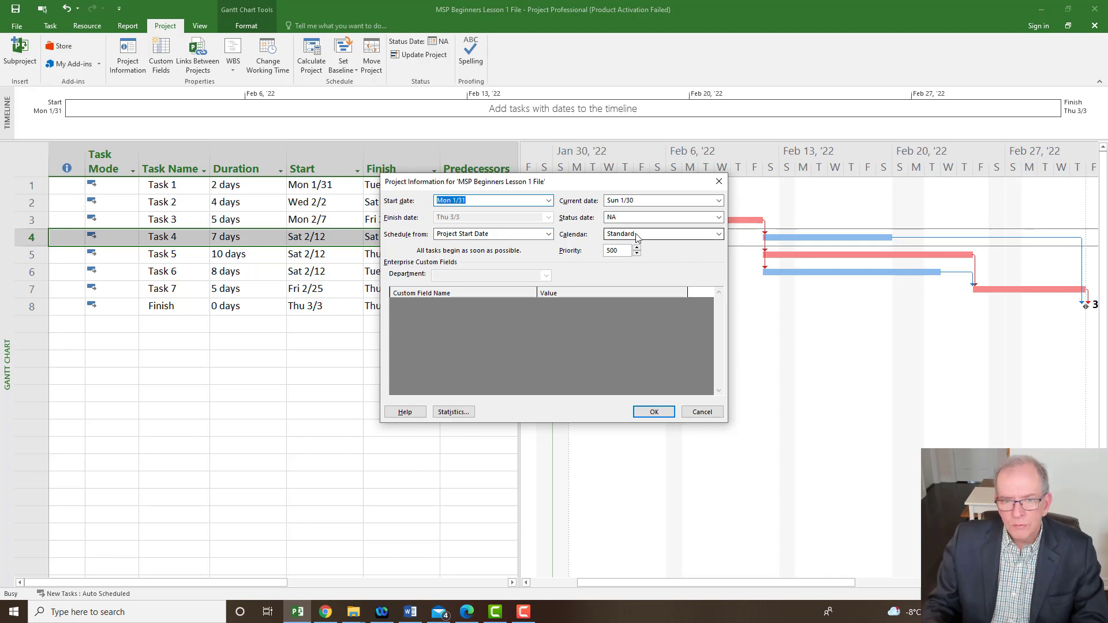
click(719, 235)
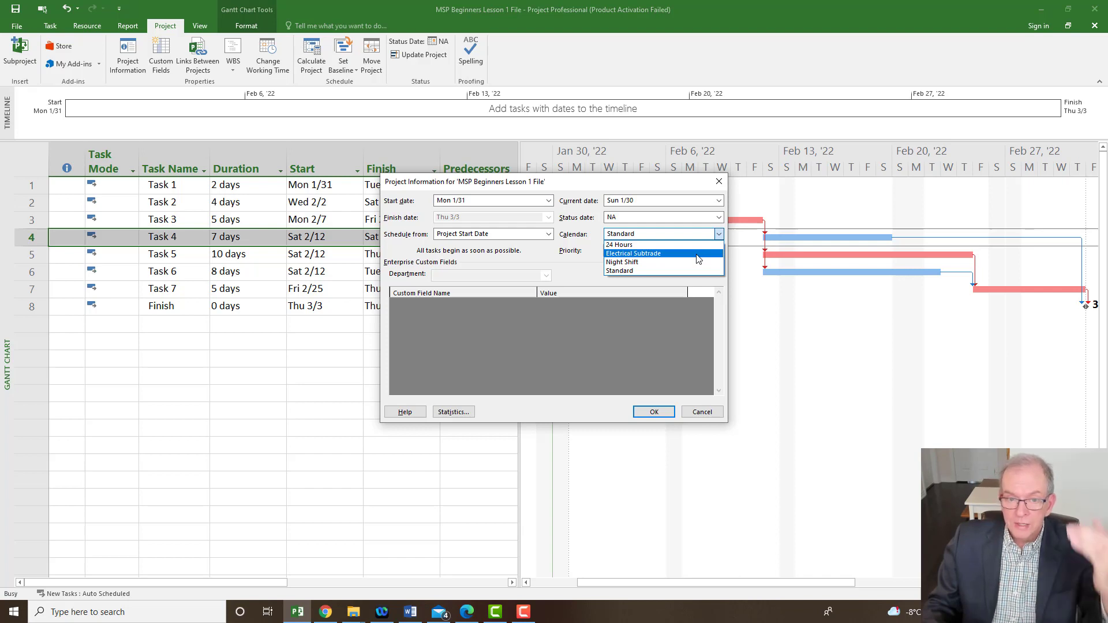
click(663, 271)
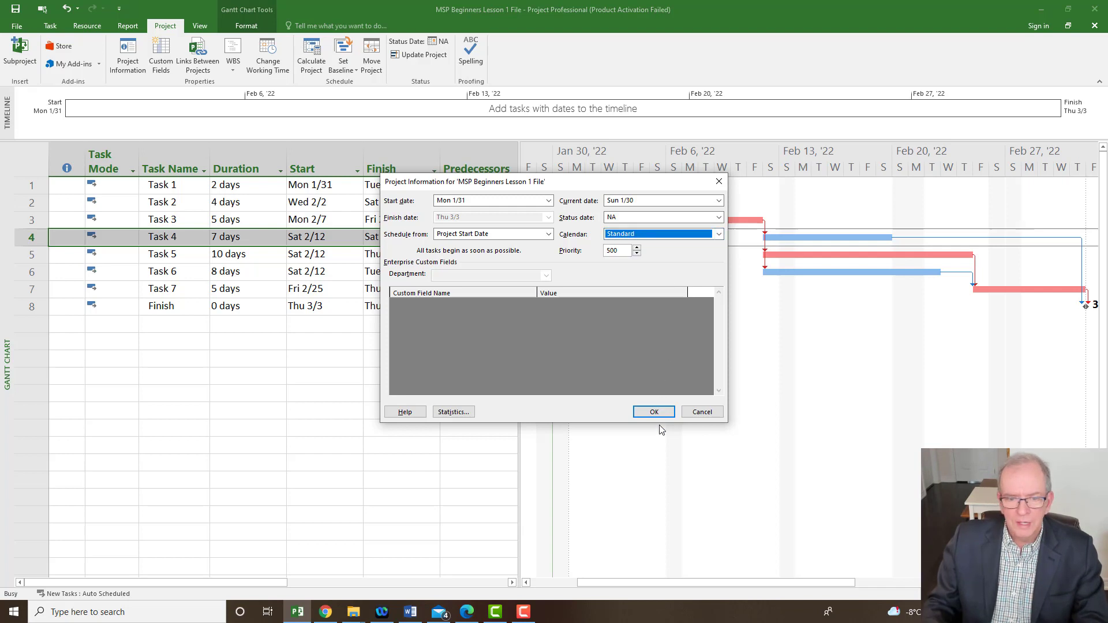
click(713, 413)
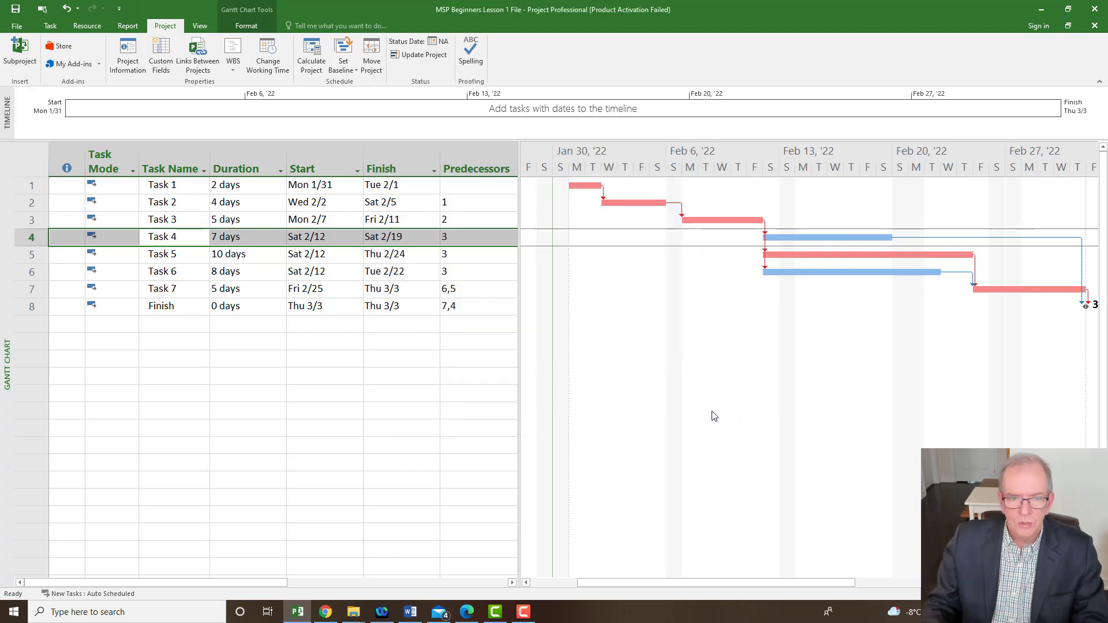
Assign the Electrical Subtrade calendar to Task 4 in its advanced task settings.
double_click(254, 240)
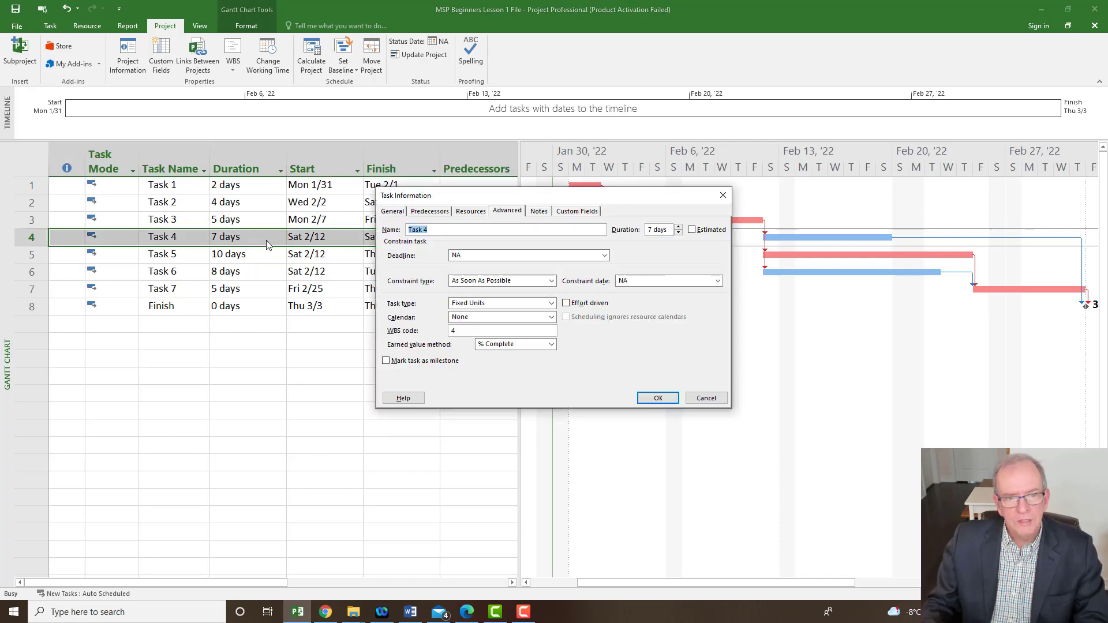
drag(495, 201, 414, 342)
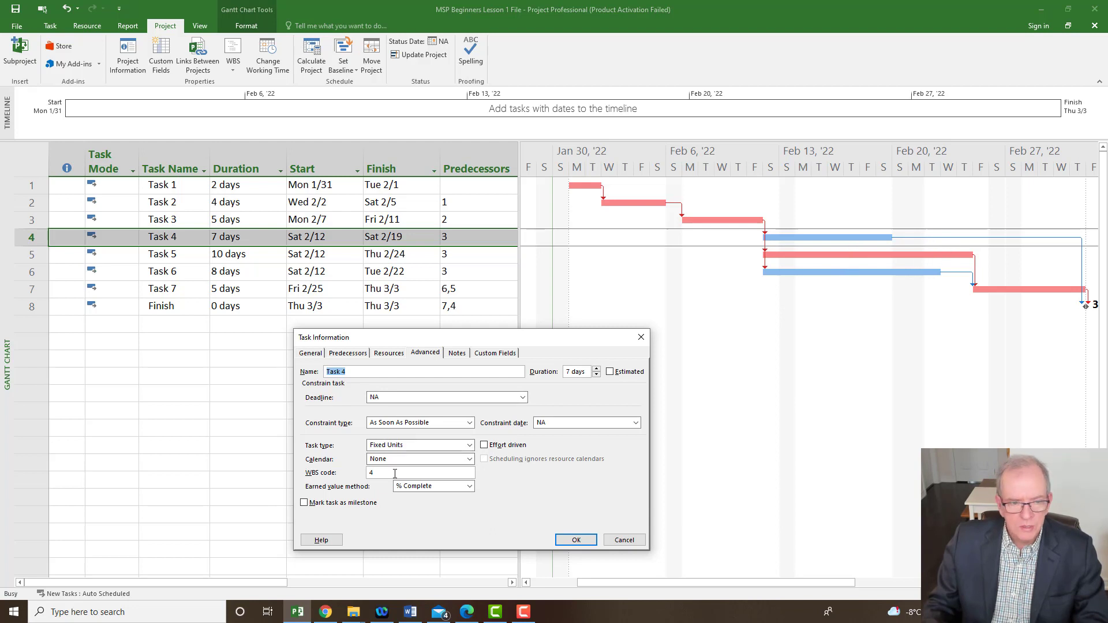
click(469, 459)
click(396, 486)
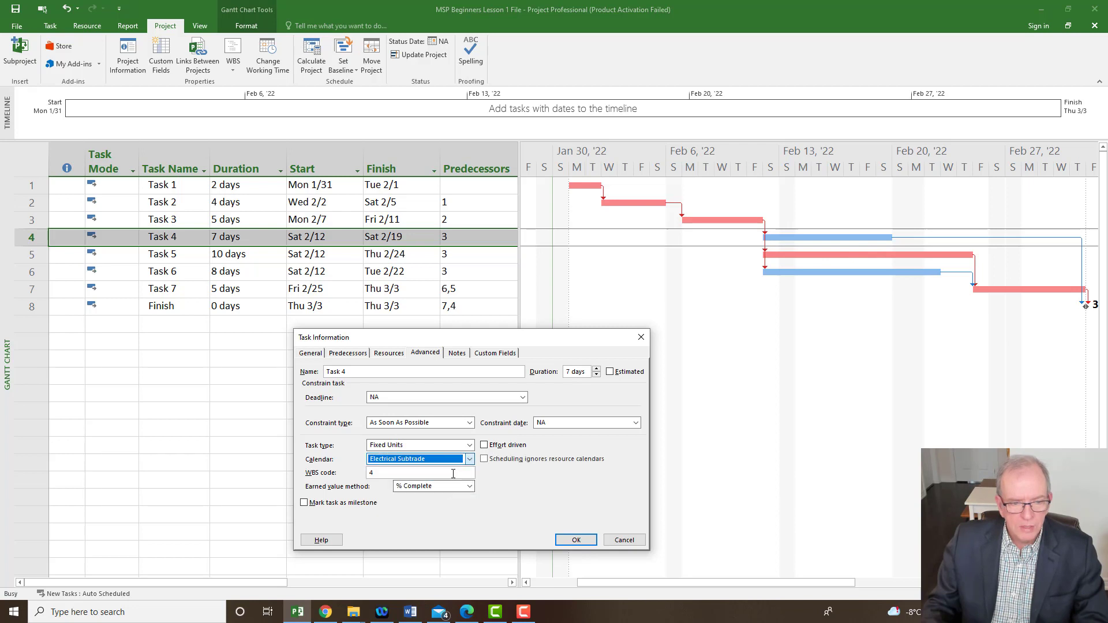
click(576, 539)
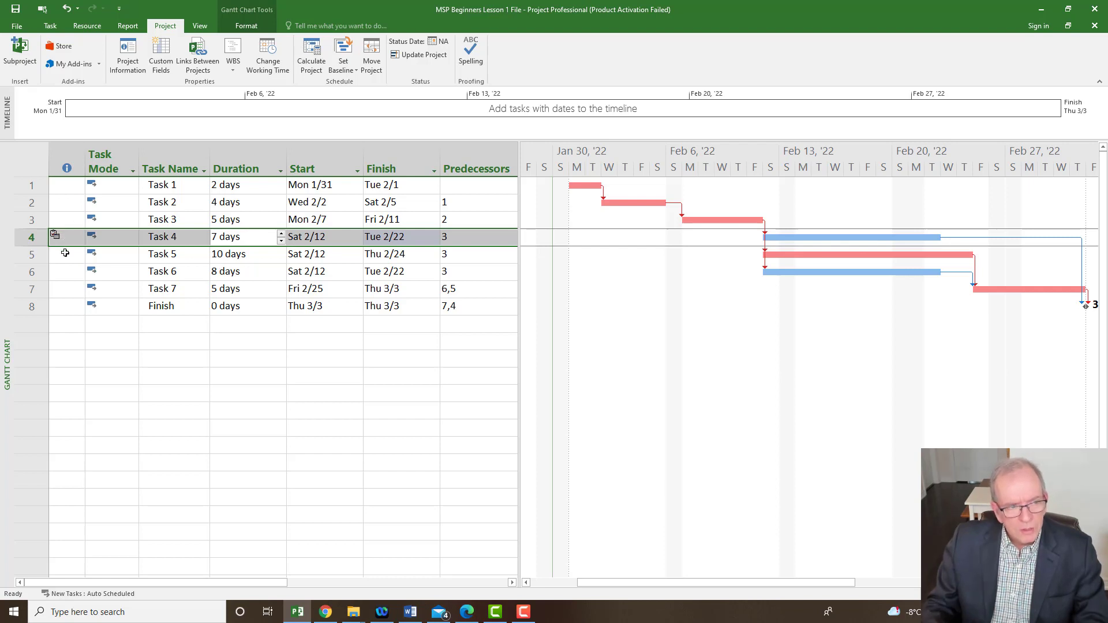
Check Task 4's calendar indicator and the working times of the Electrical Subtrade calendar.
mouse_move(56, 236)
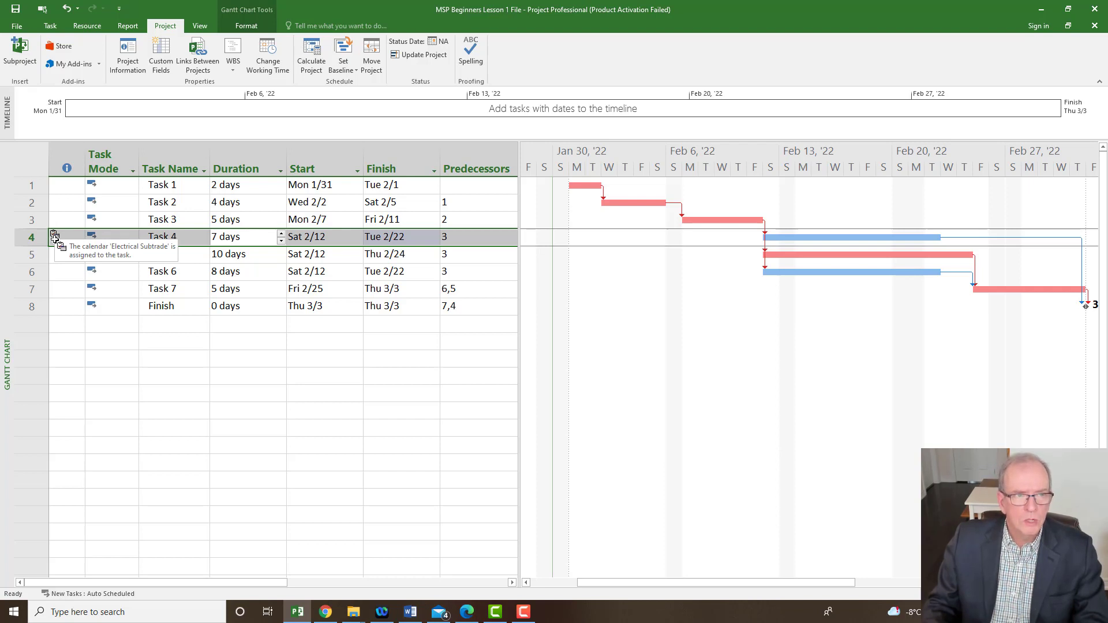
click(274, 57)
click(573, 152)
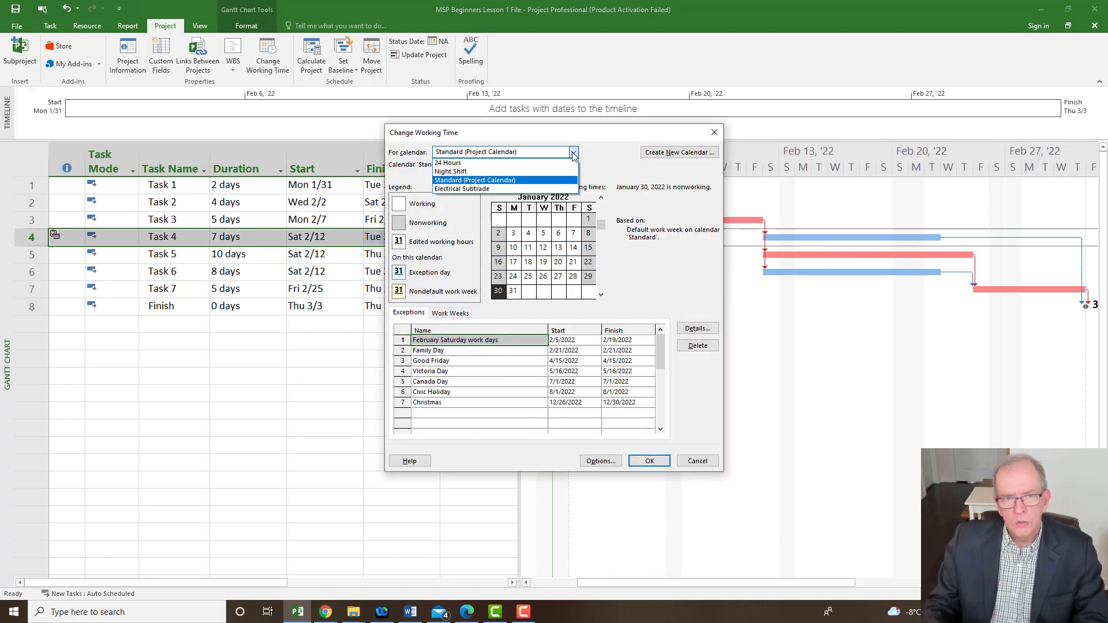
click(563, 192)
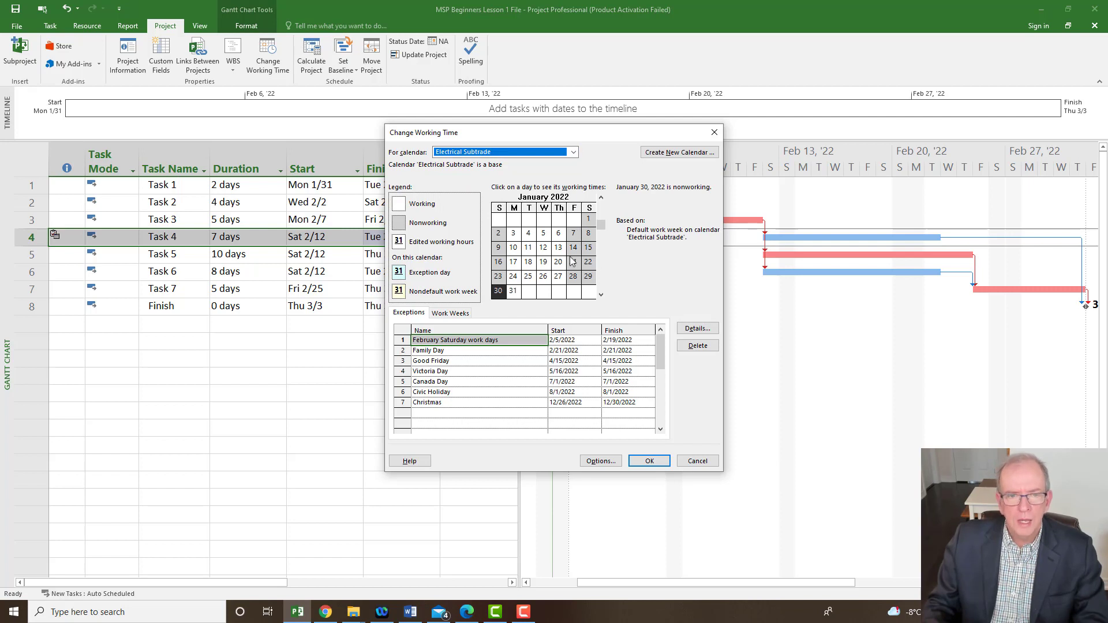
click(714, 134)
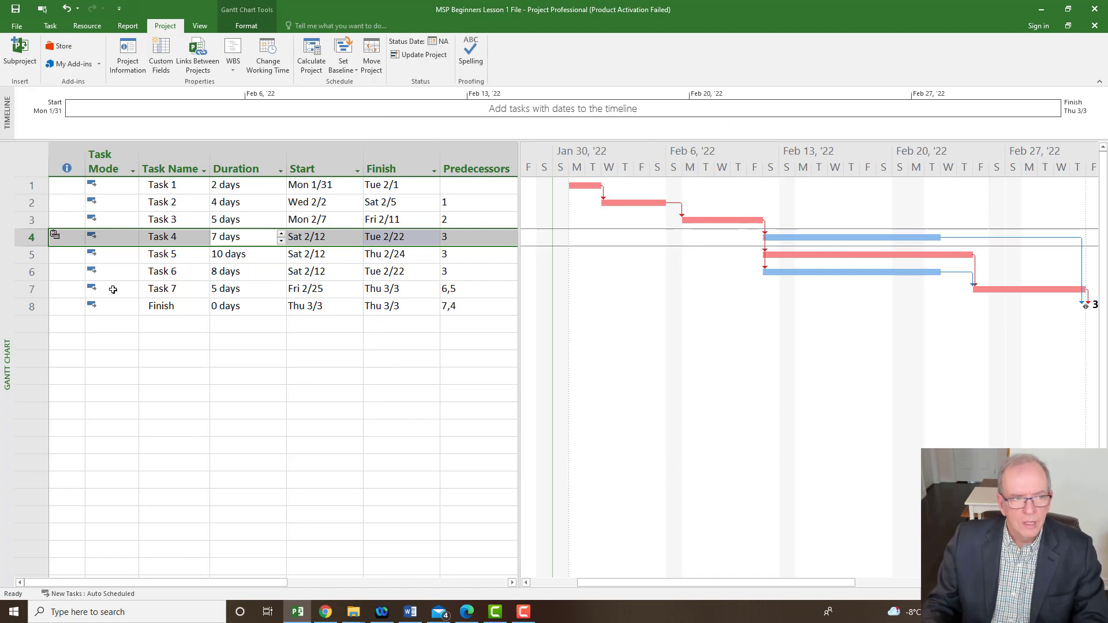
click(66, 155)
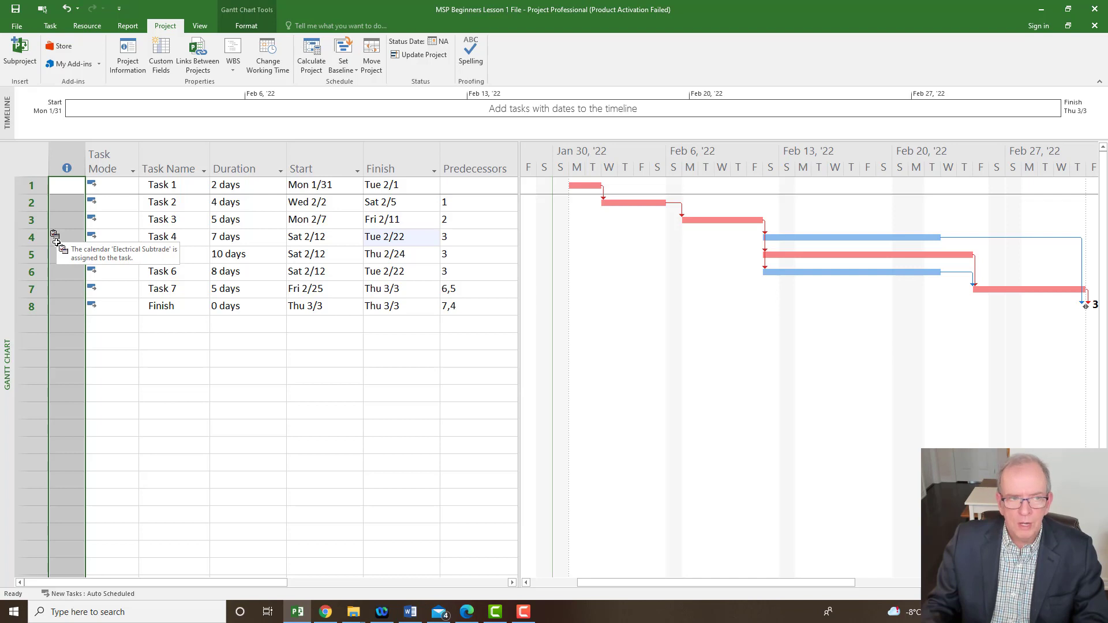
Add the note "Special calendar" to Task 4.
double_click(228, 238)
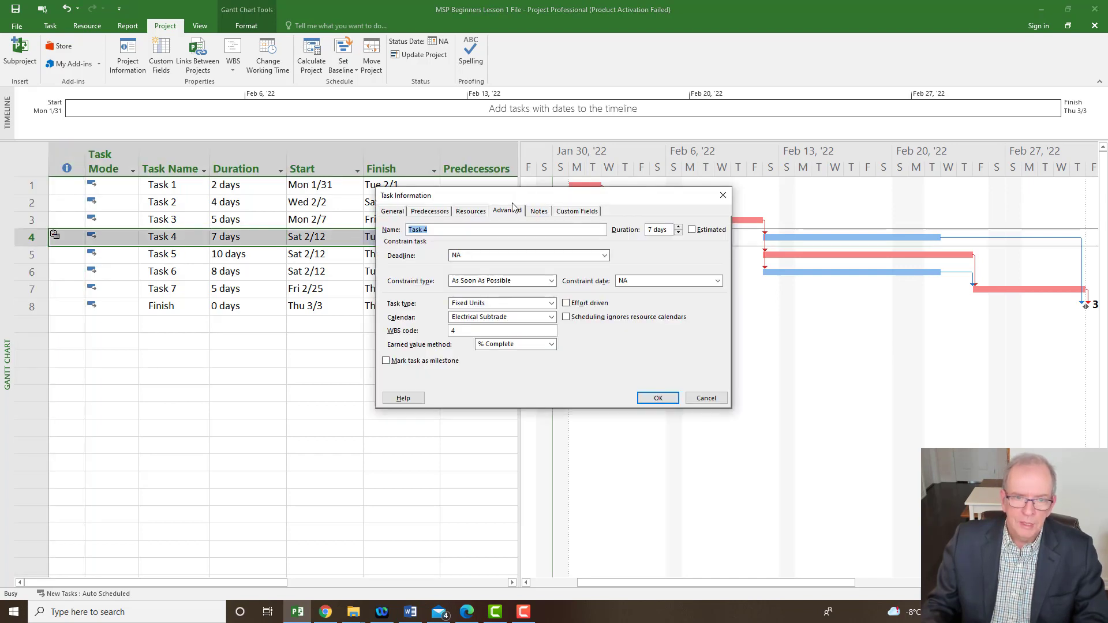
click(539, 211)
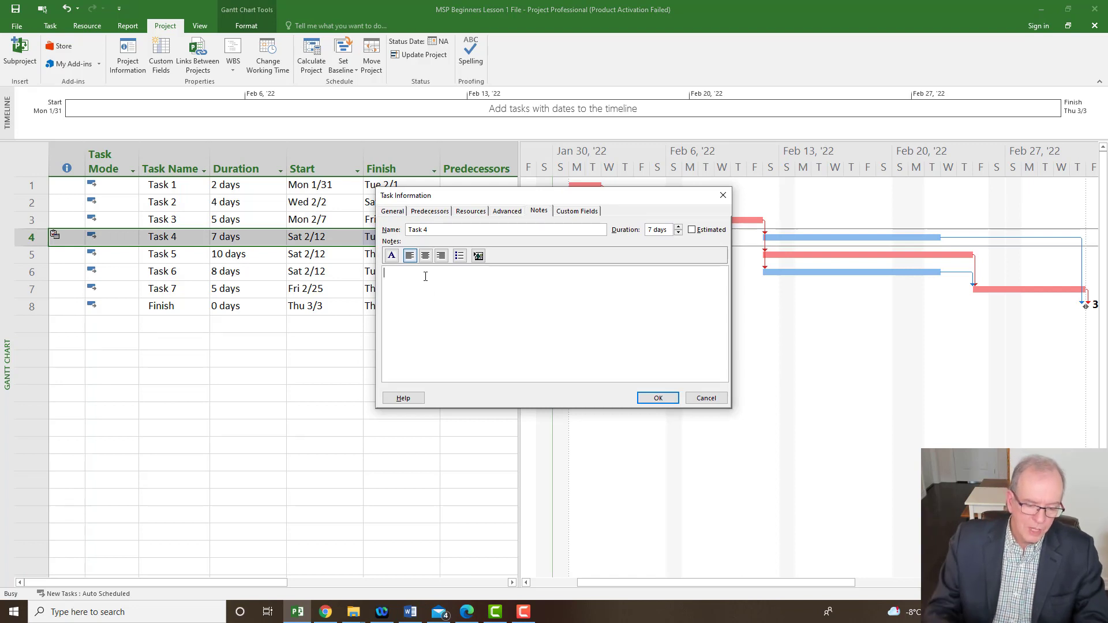
text(Spe)
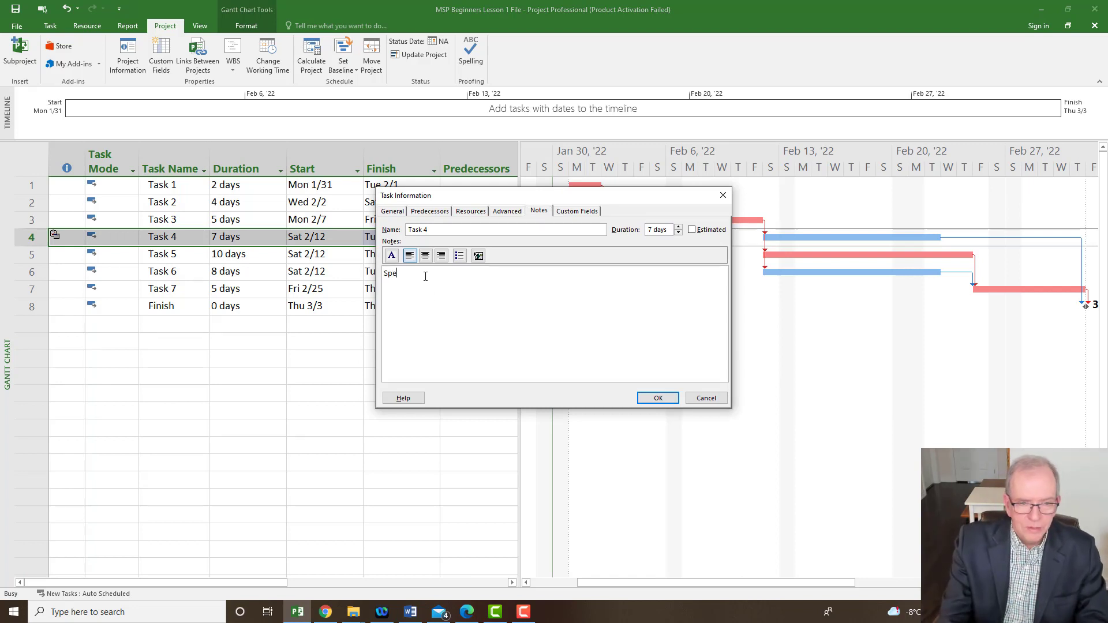
text(cial cale)
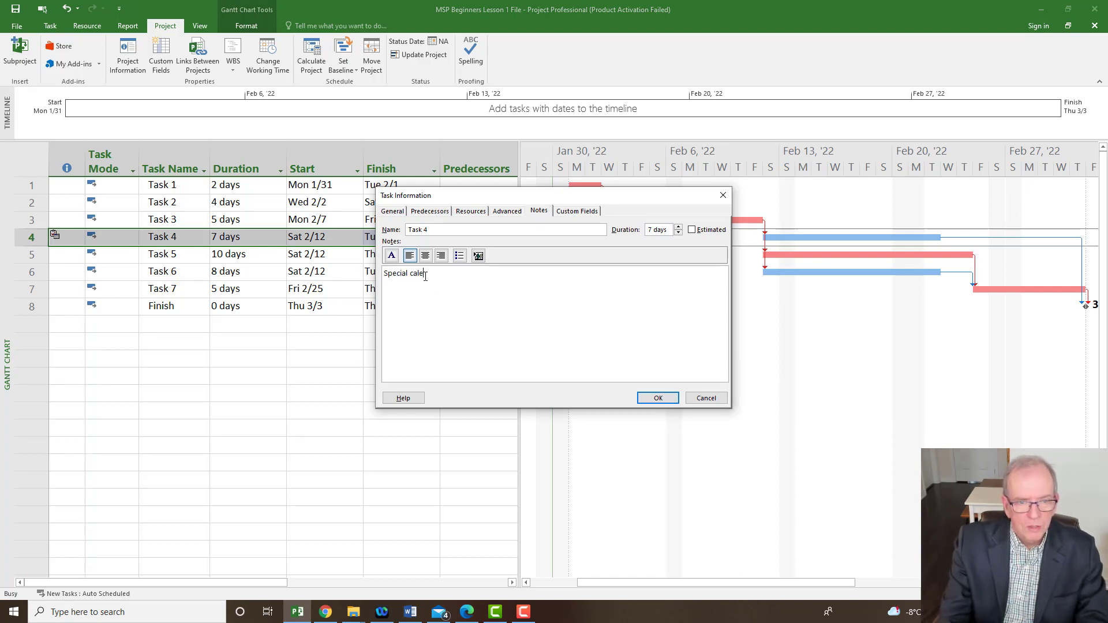
text(ndar)
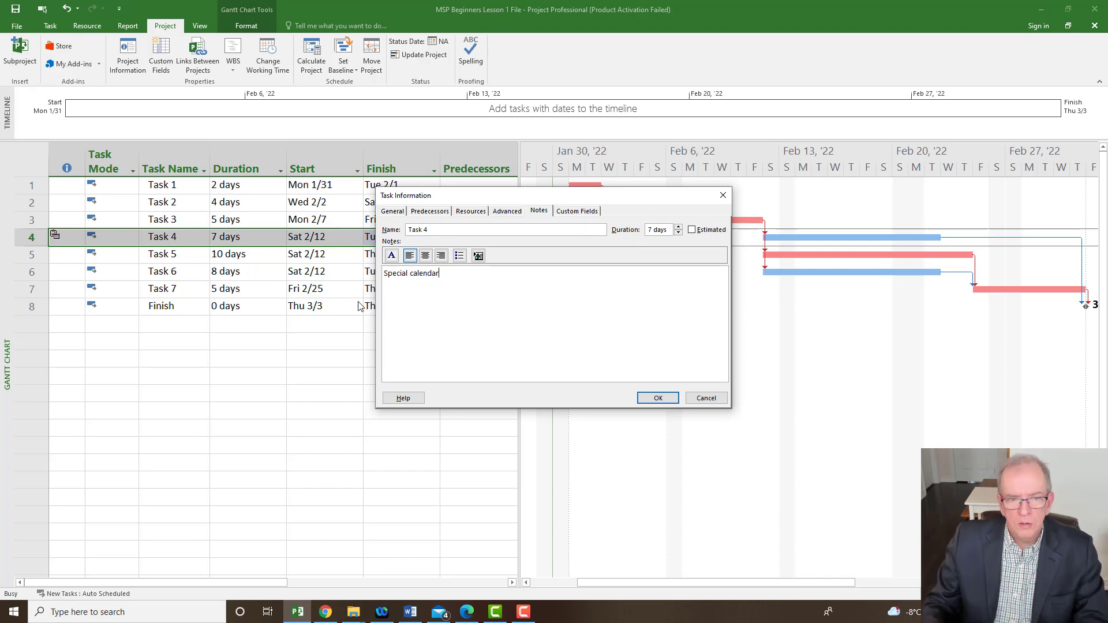
click(657, 398)
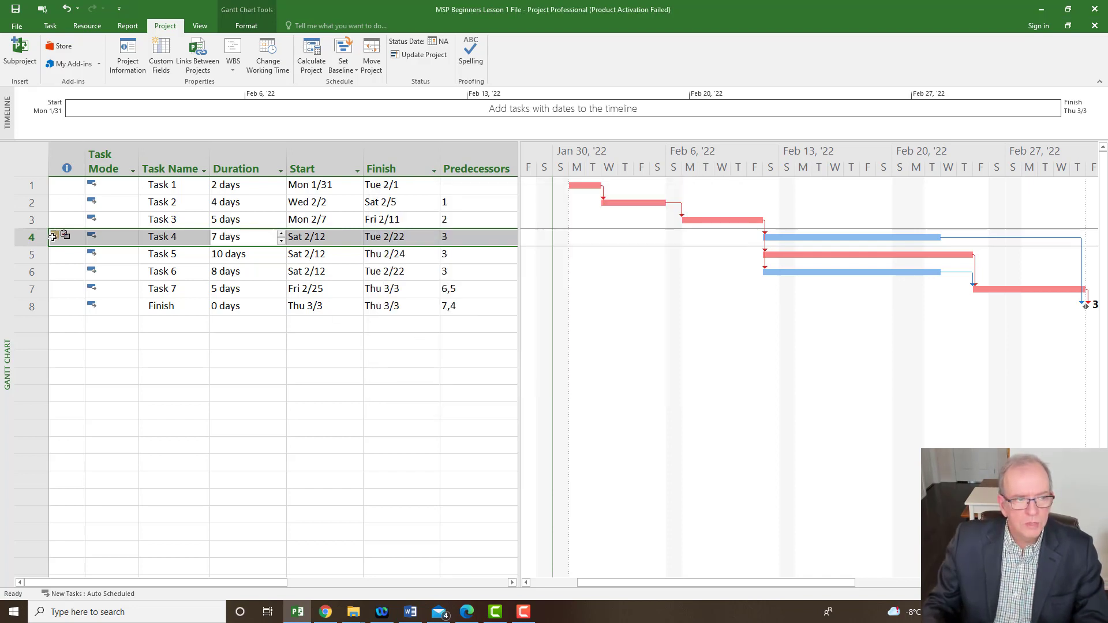
mouse_move(53, 237)
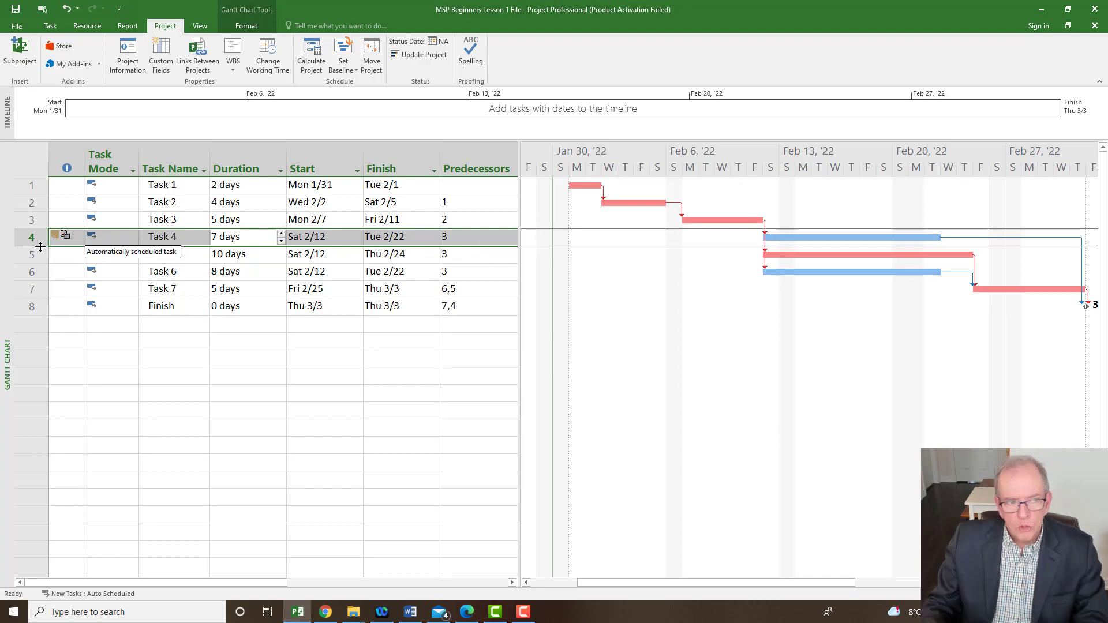
click(249, 337)
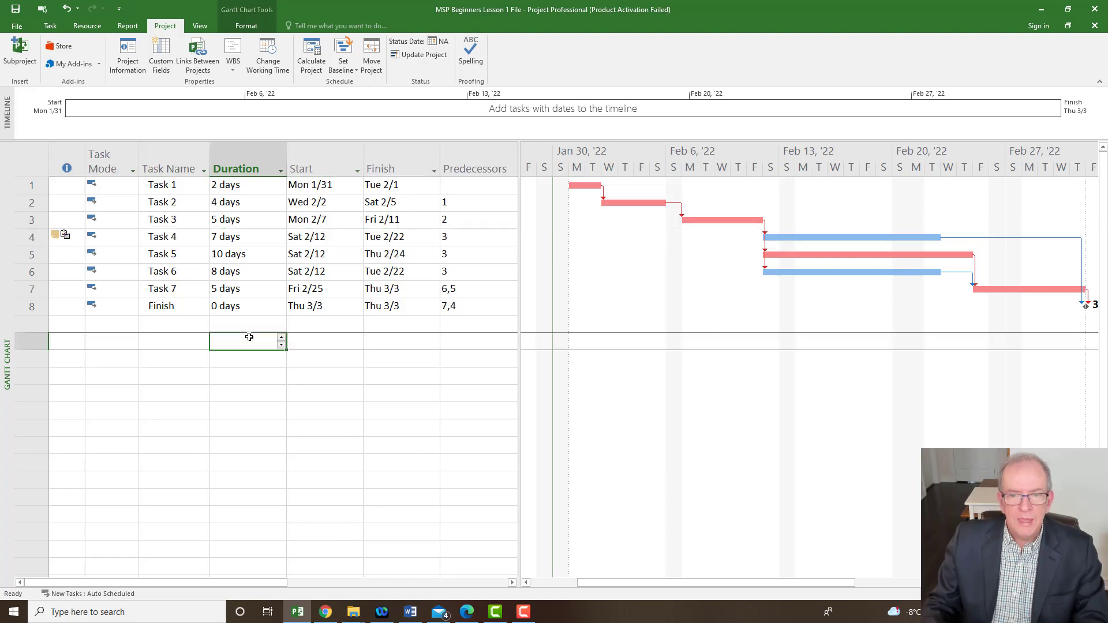